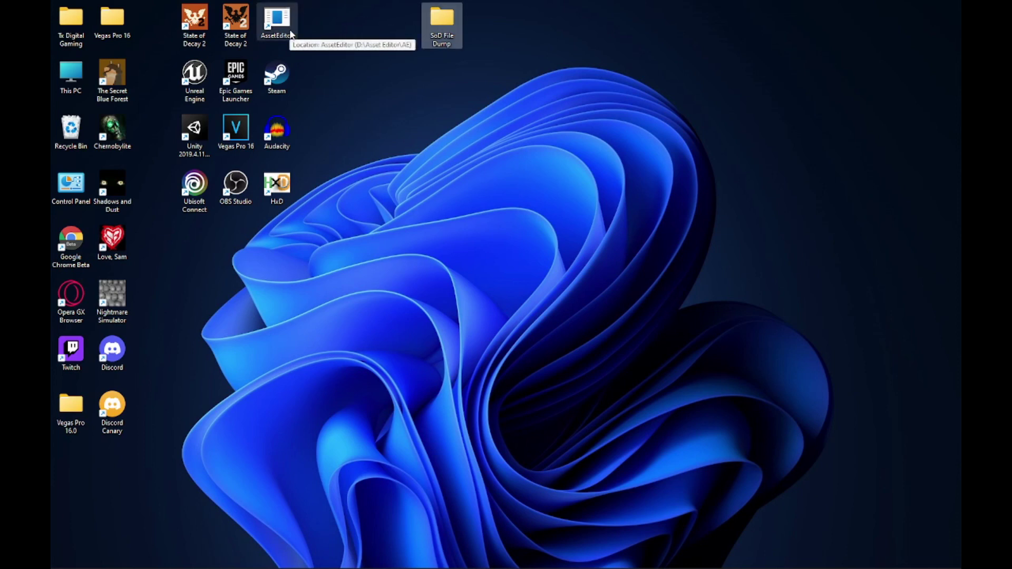
Peek into the SoD File Dump folder, then launch Asset Editor from its desktop shortcut
double_click(439, 37)
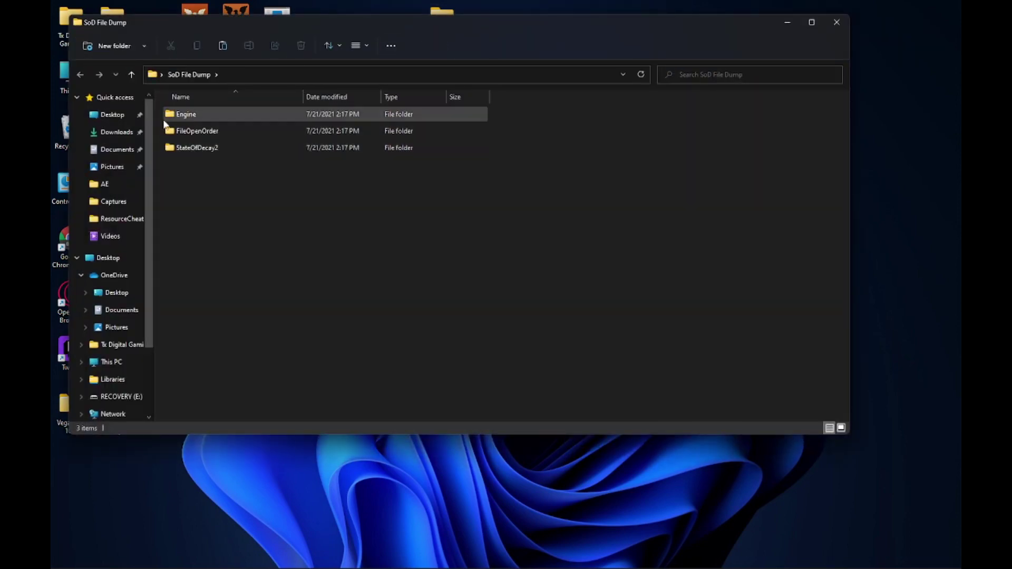
left_click(836, 23)
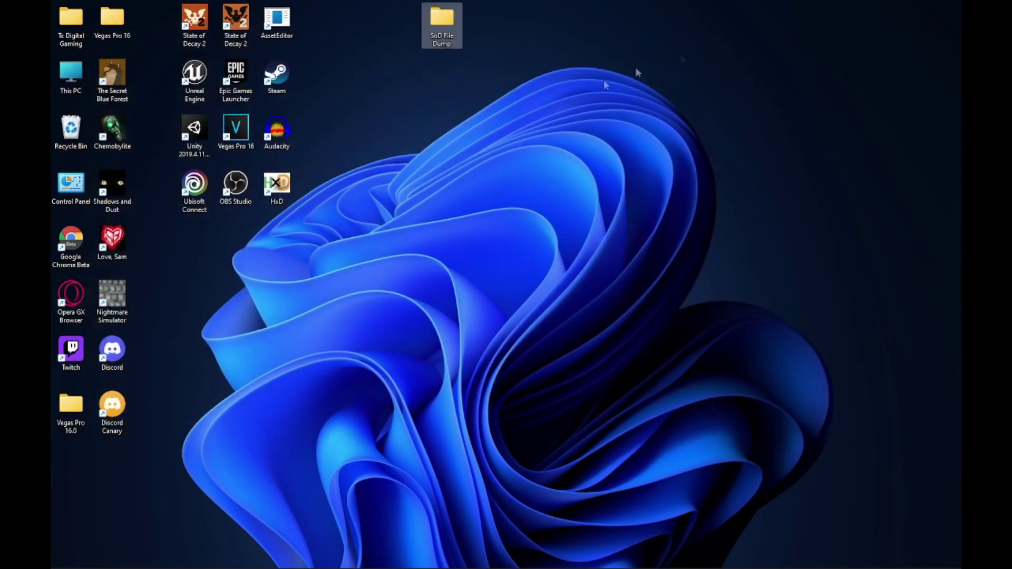
double_click(286, 33)
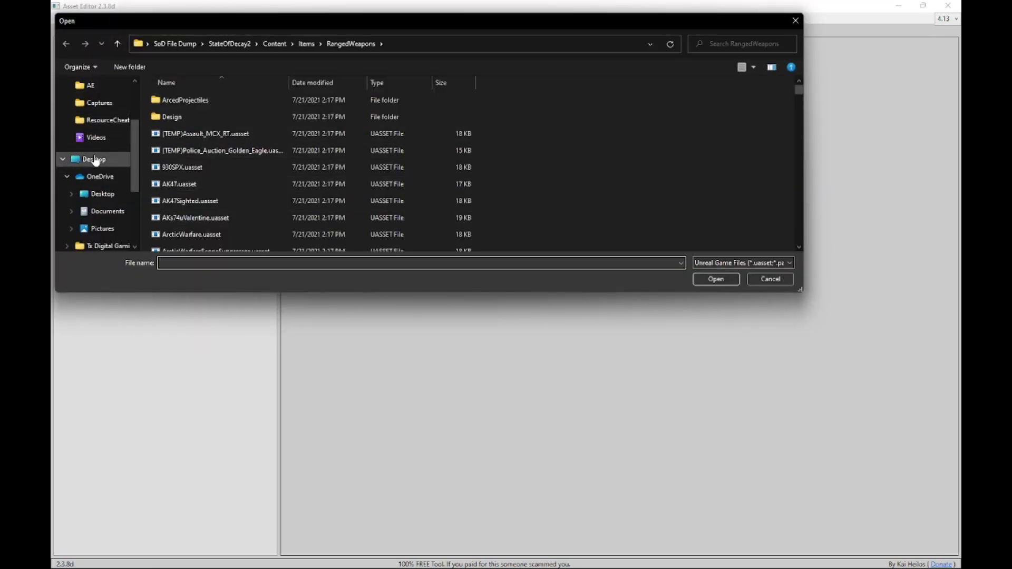
Browse SoD File Dump > StateOfDecay2 > Content > Items > RangedWeapons and open Assault_B50FG_SemiOnly.uasset
left_click(95, 160)
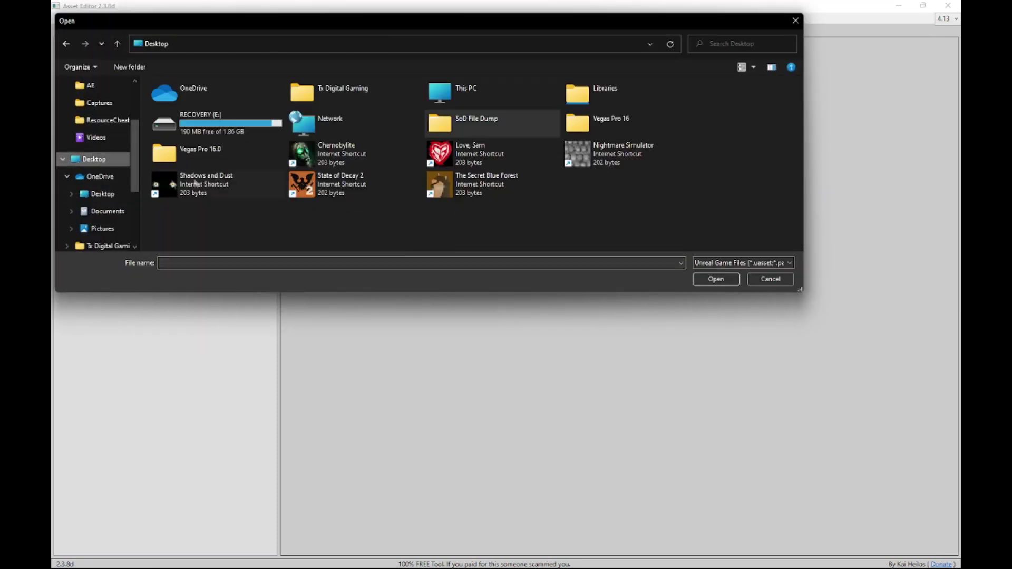
double_click(466, 124)
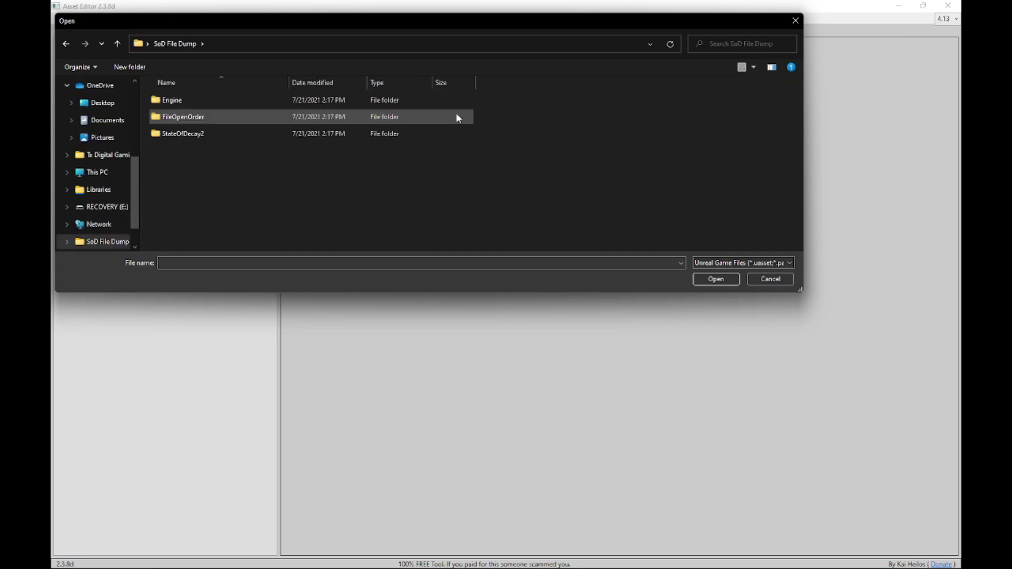
double_click(198, 136)
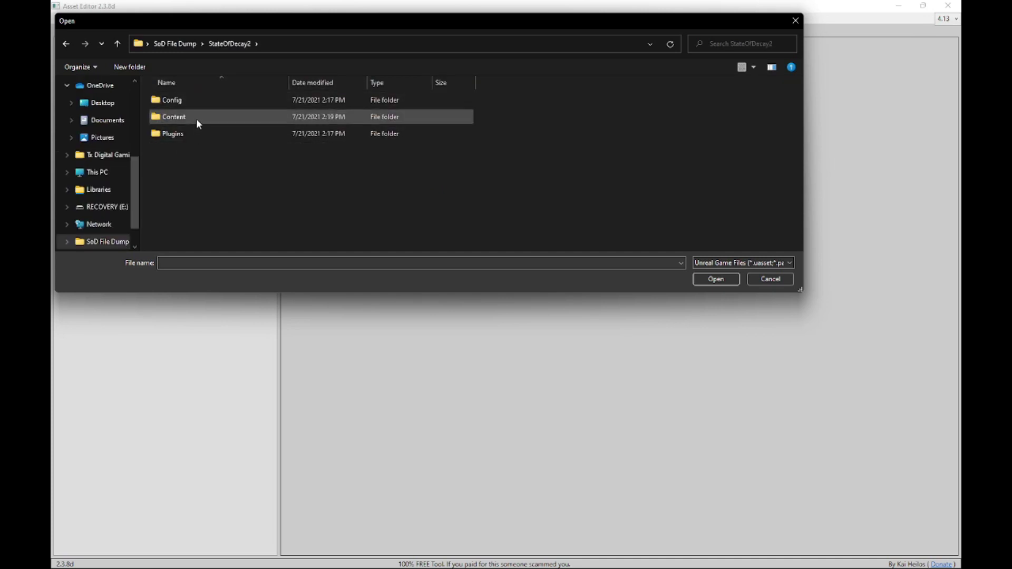
double_click(196, 119)
scroll(179, 145, "down", 8)
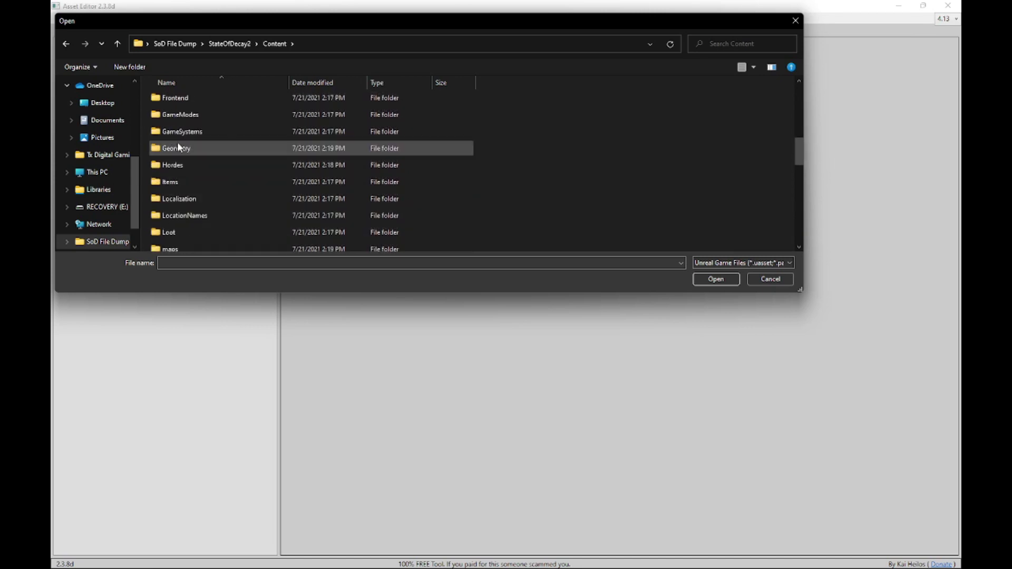
left_click_drag(201, 293, 186, 446)
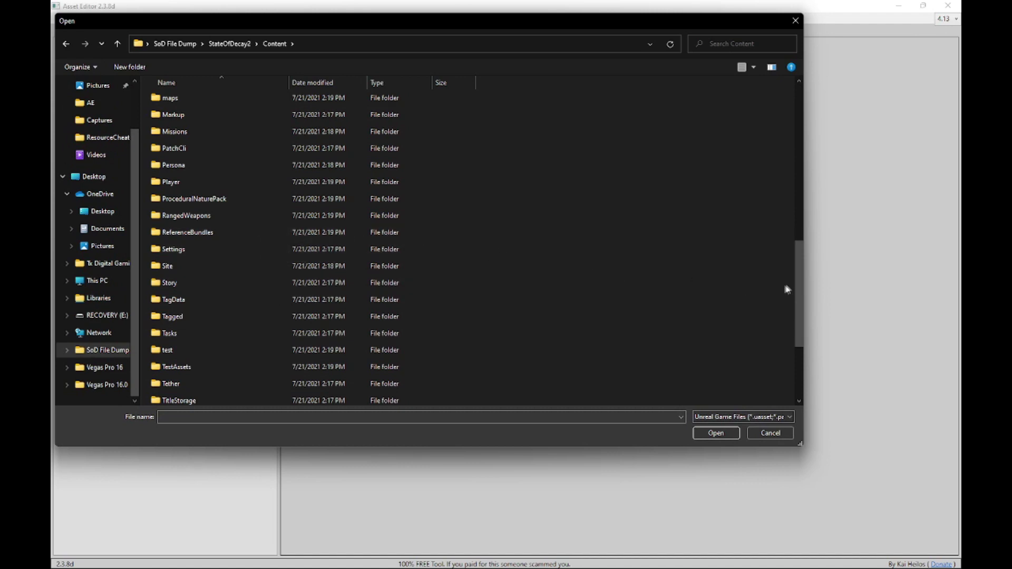
left_click_drag(798, 286, 798, 215)
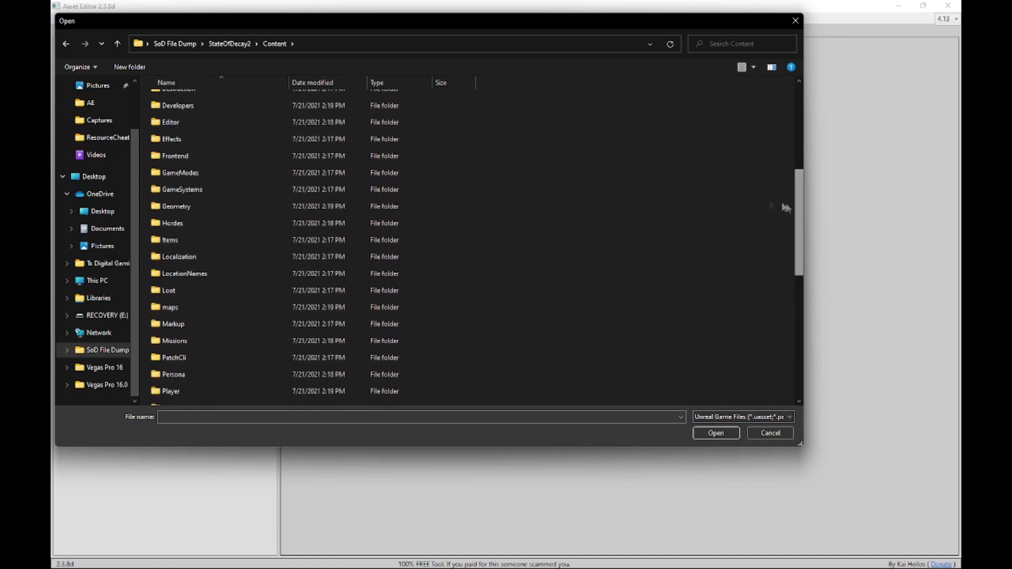
double_click(170, 241)
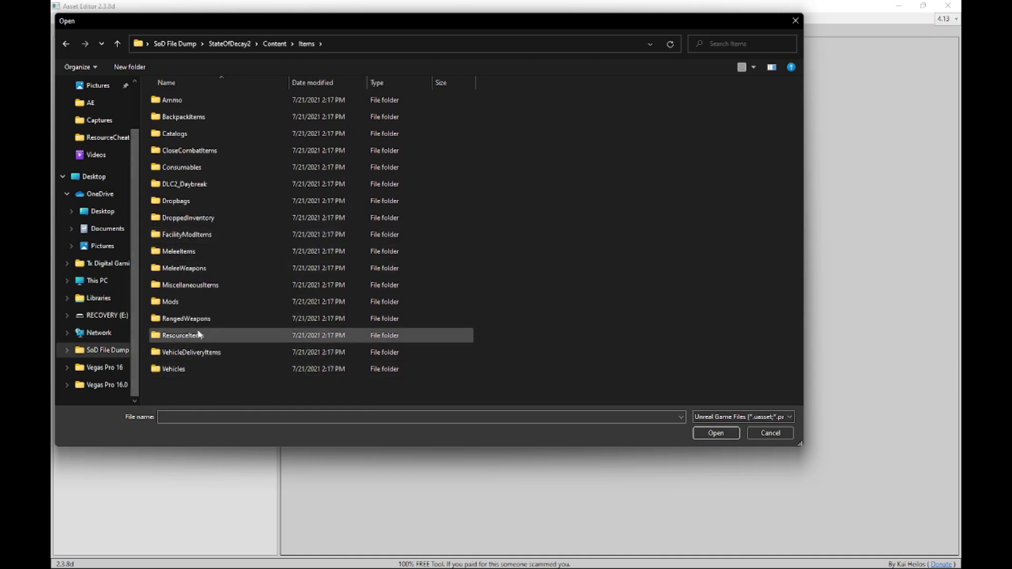
double_click(194, 319)
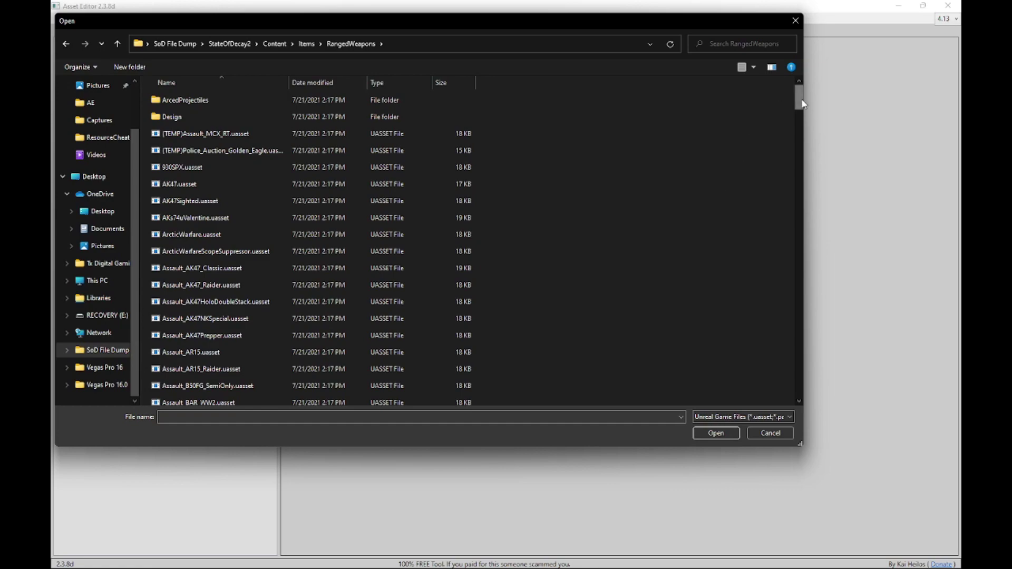
mouse_move(799, 98)
left_mouse_down()
mouse_move(781, 386)
mouse_move(769, 181)
mouse_move(780, 90)
left_mouse_up()
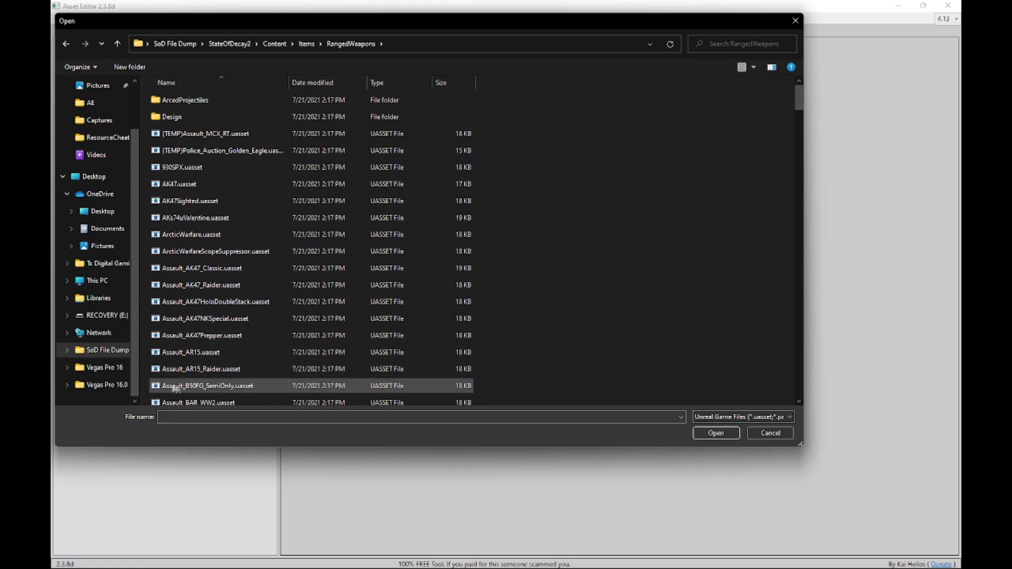
double_click(209, 386)
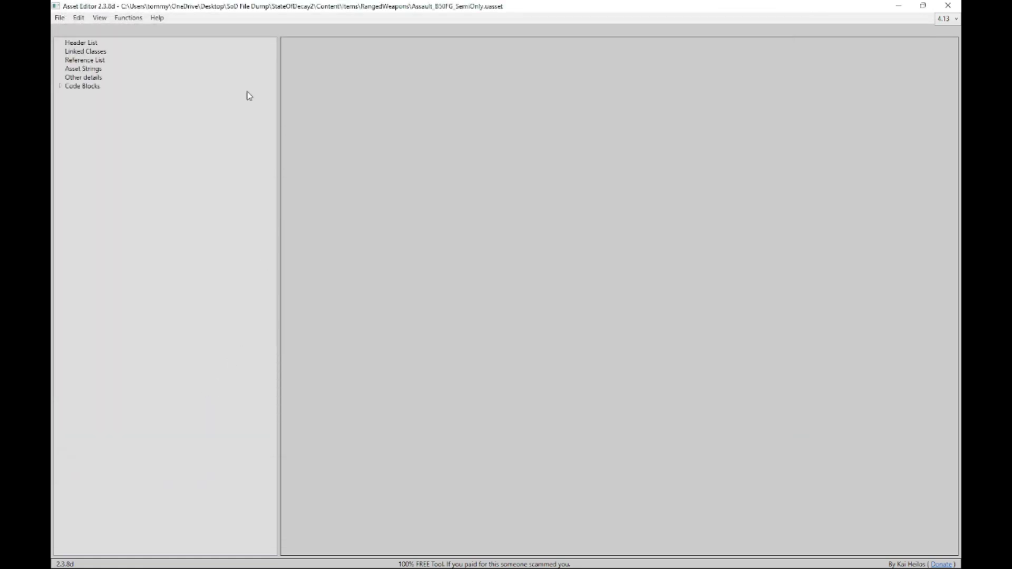
Expand Code Blocks > Block 2 > Resource and view FullAutoRoundsPerMinute, currently 400
left_click(80, 44)
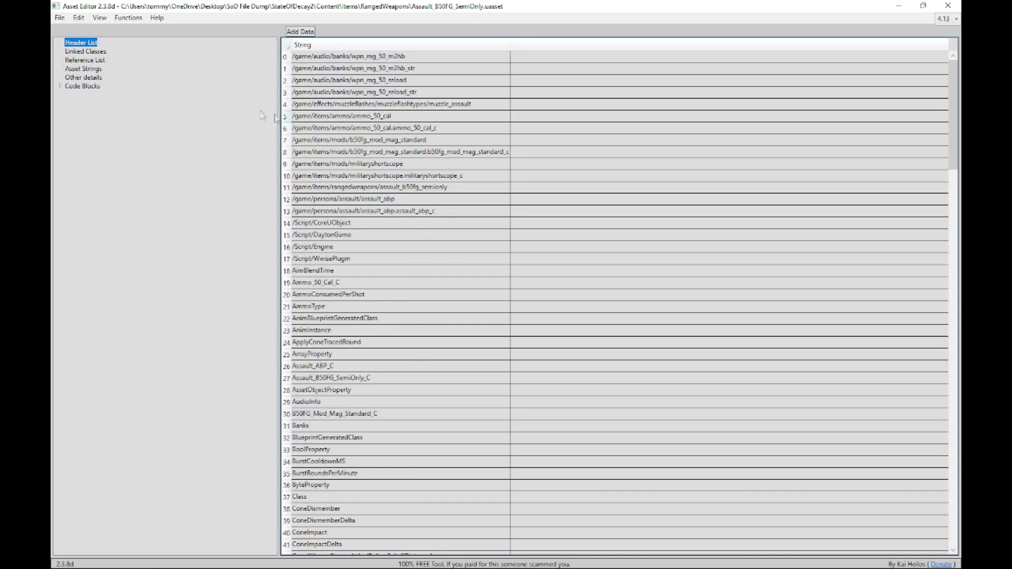
left_click(61, 88)
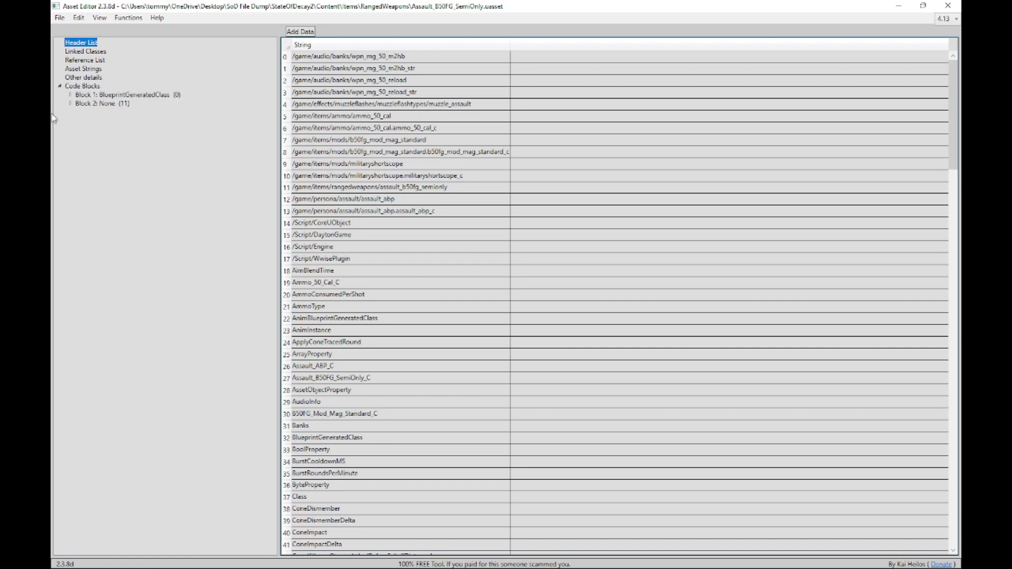
left_click(70, 103)
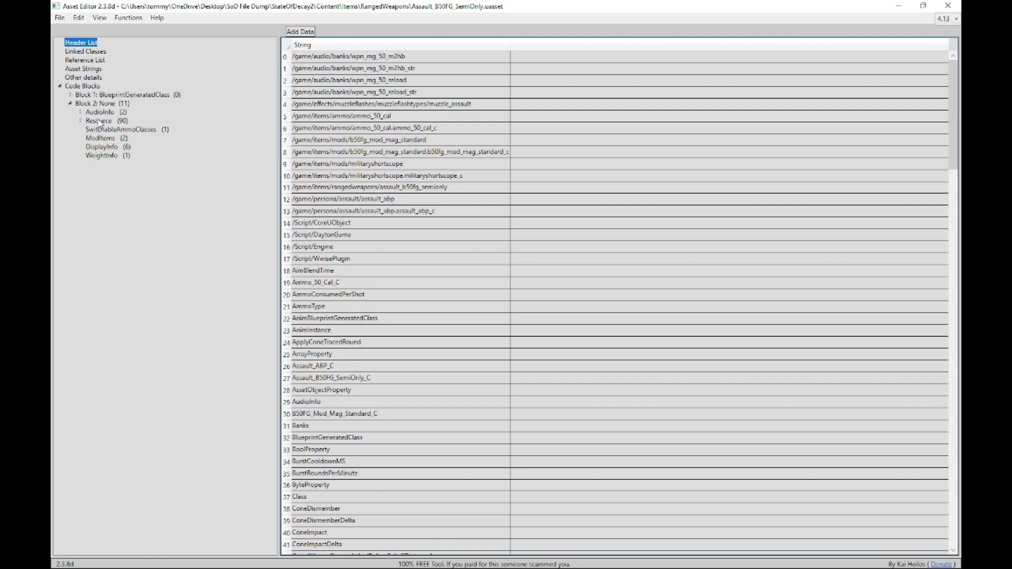
left_click(80, 121)
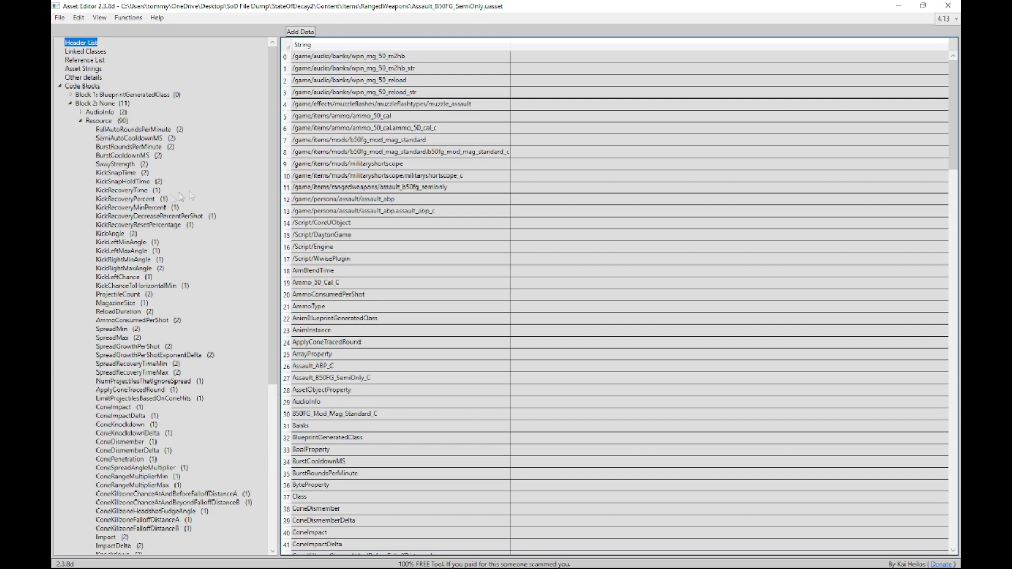
left_click_drag(271, 189, 266, 211)
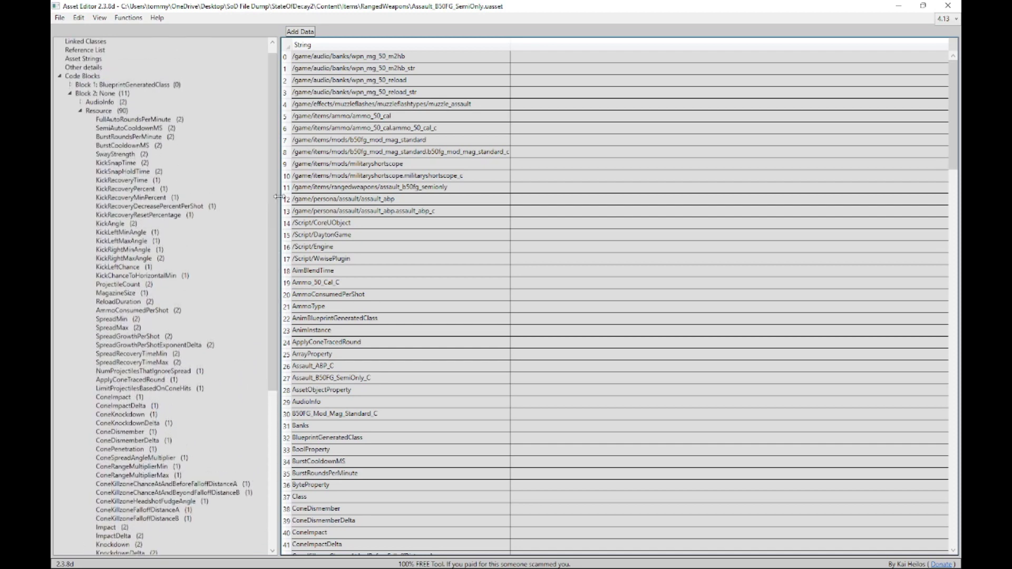
left_click(126, 120)
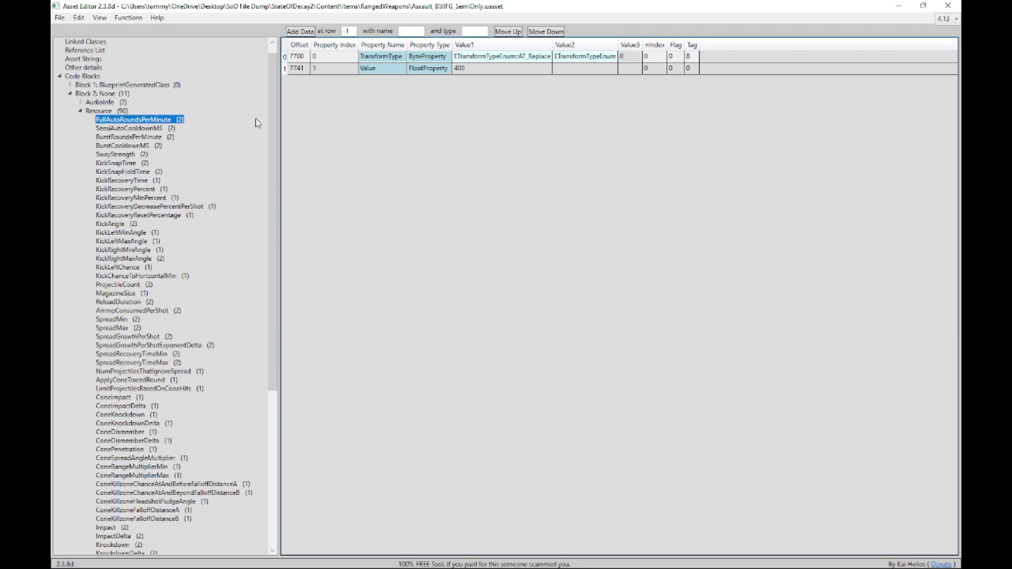
Set the full-auto and burst fire rates to 1400 rounds per minute
double_click(467, 69)
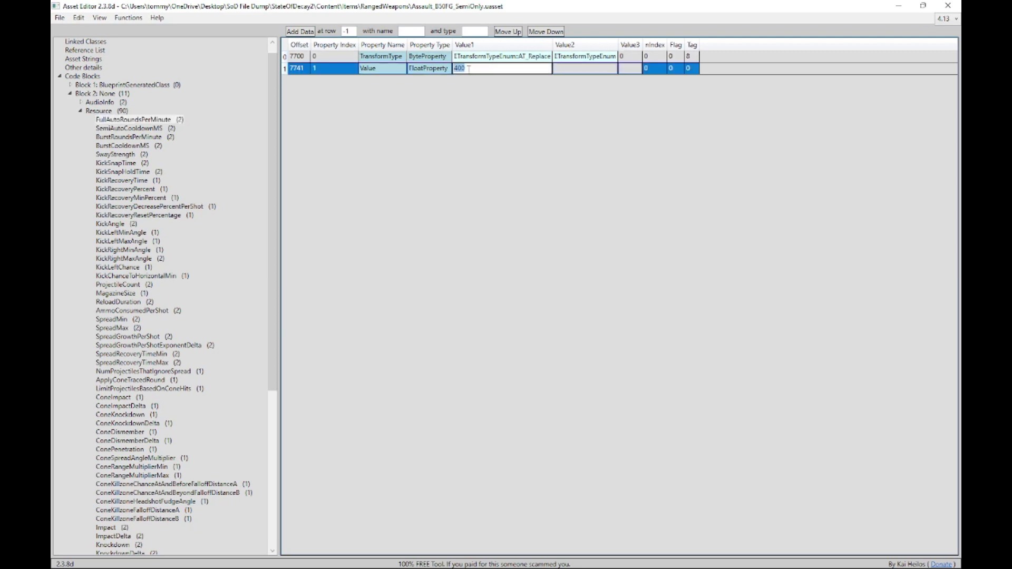
type("1400")
left_click(117, 139)
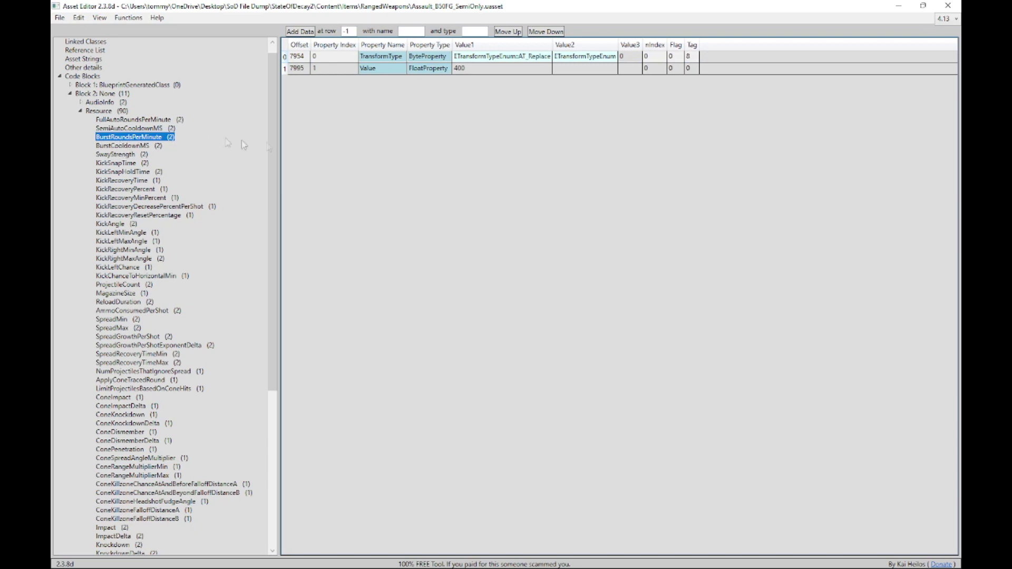
double_click(480, 67)
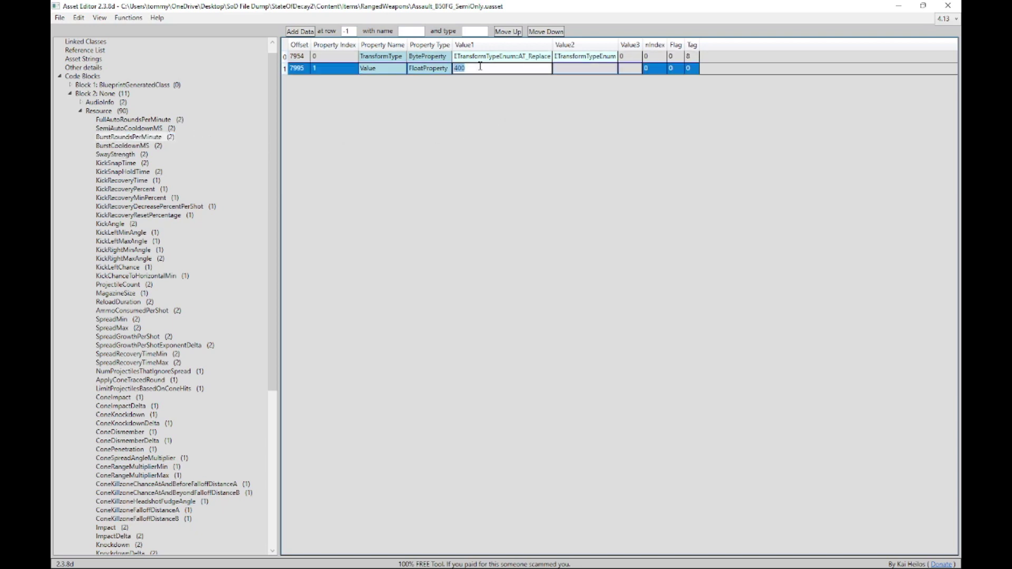
type("1400")
Zero out SwayStrength and KickSnapHoldTime, also editing KickSnapTime
left_click(119, 155)
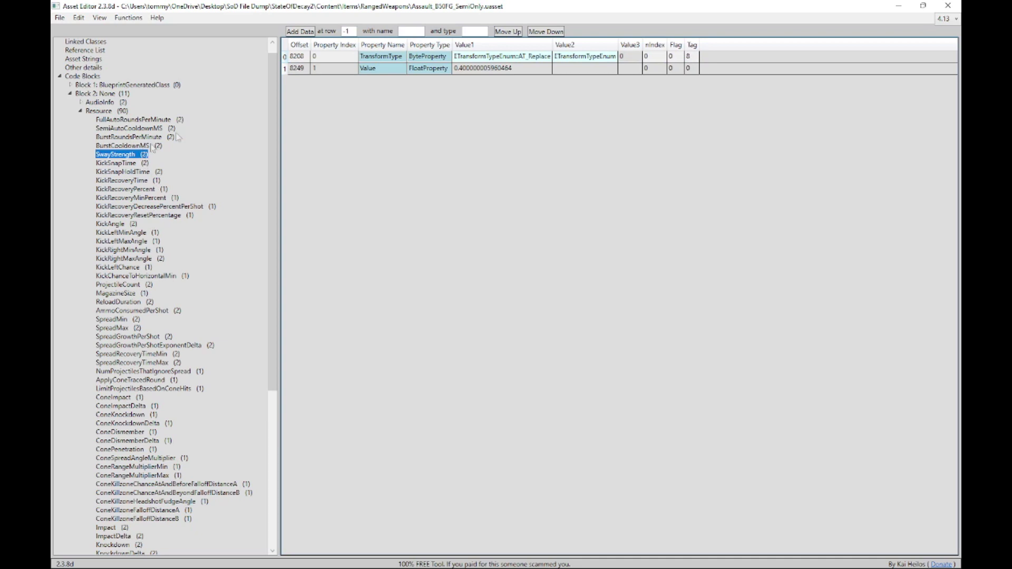
double_click(514, 69)
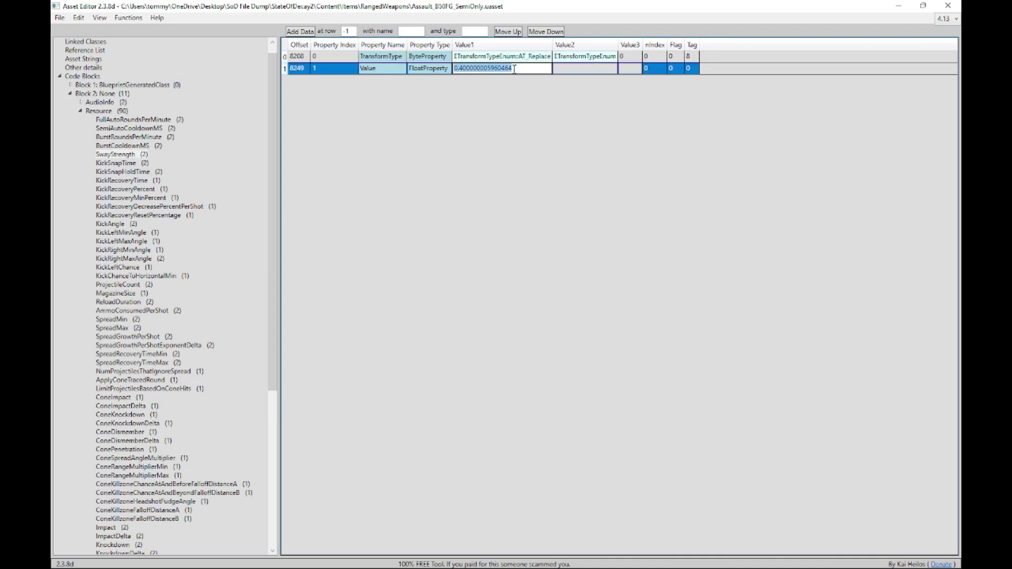
type("0")
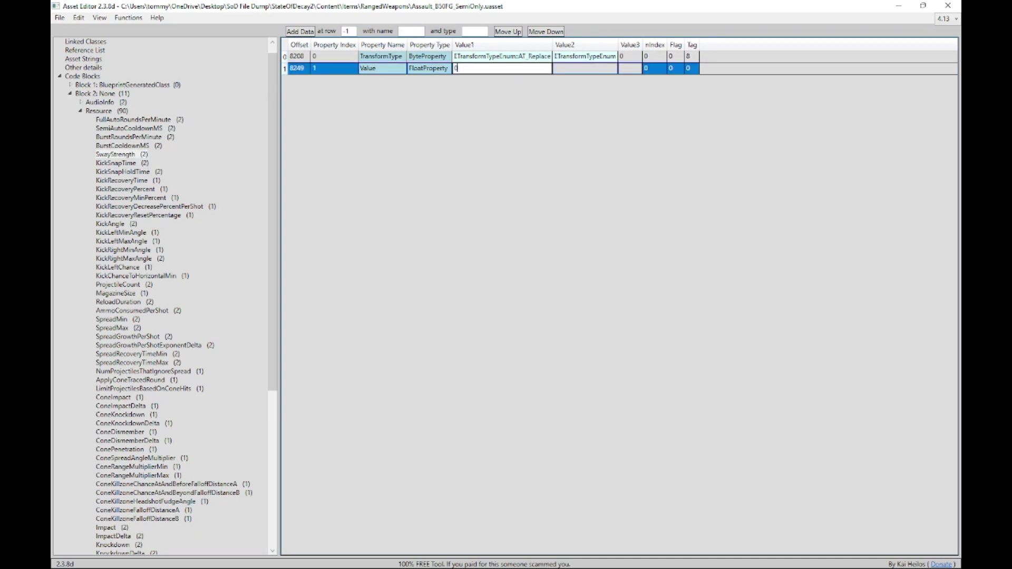
left_click(132, 165)
double_click(533, 68)
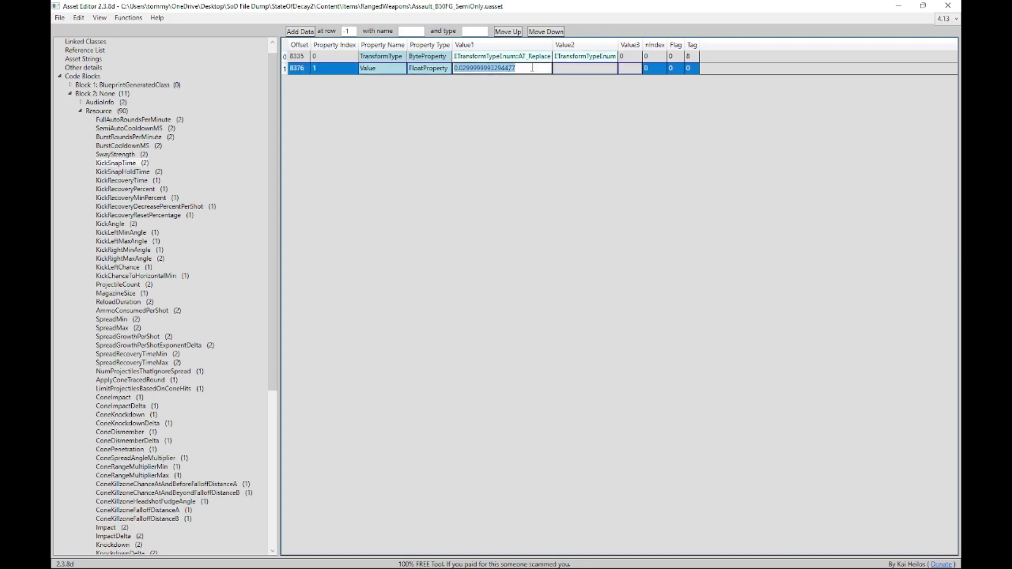
left_click(123, 172)
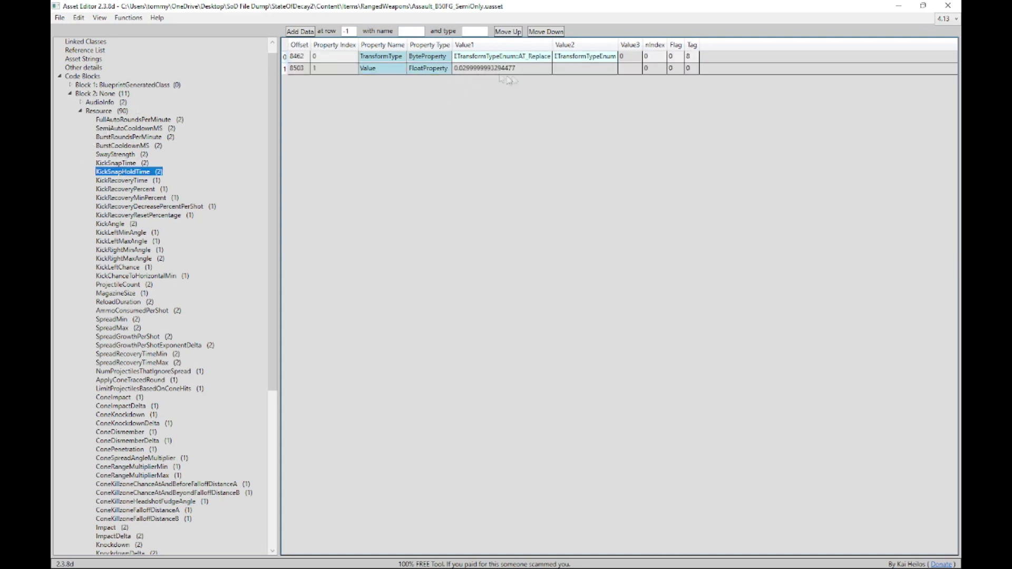
double_click(531, 68)
type("0")
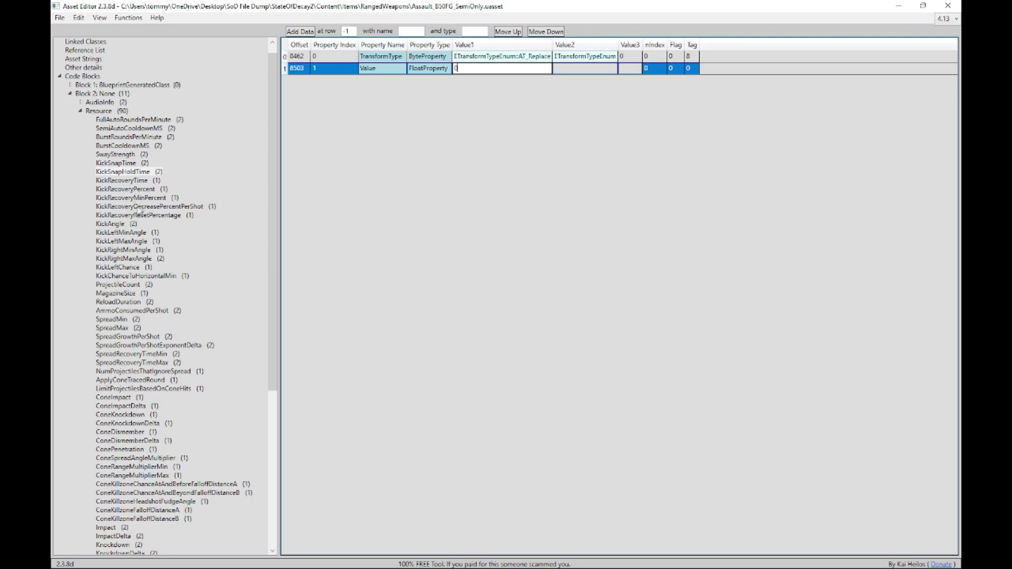
Set KickAngle to 0 and KickRightMaxAngle from 10 to 0
left_click(127, 226)
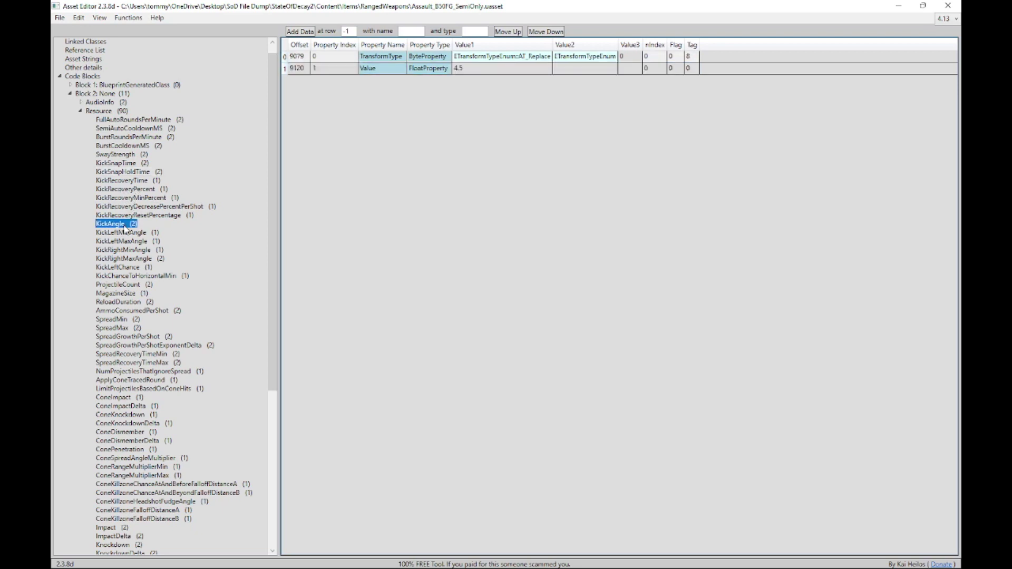
double_click(475, 69)
type("0")
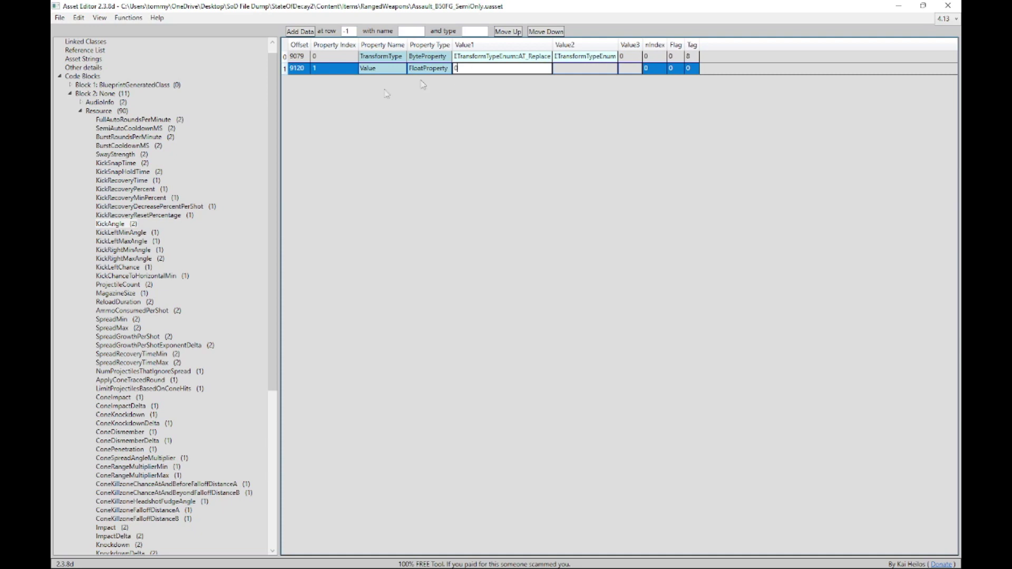
left_click(157, 215)
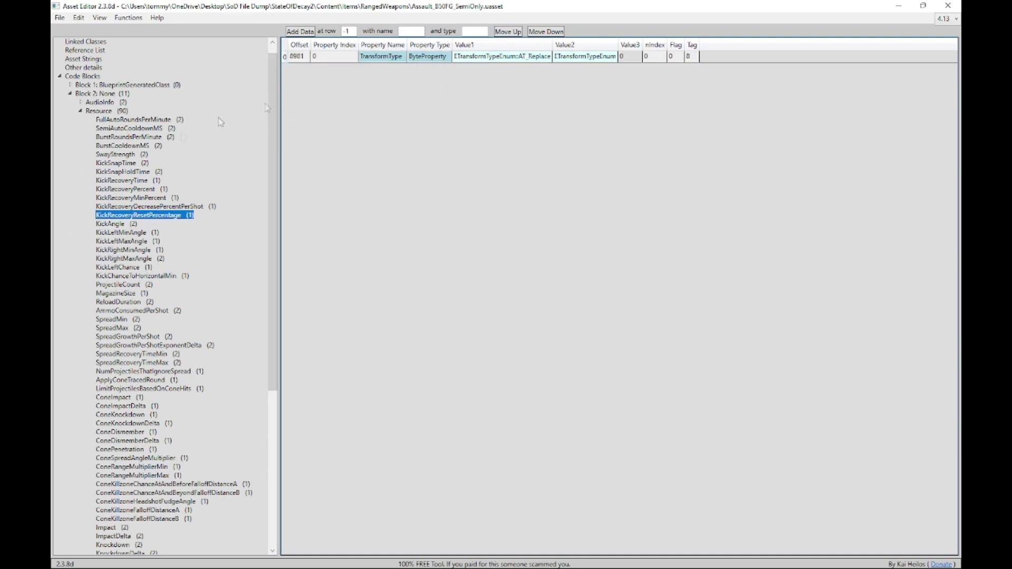
left_click(113, 224)
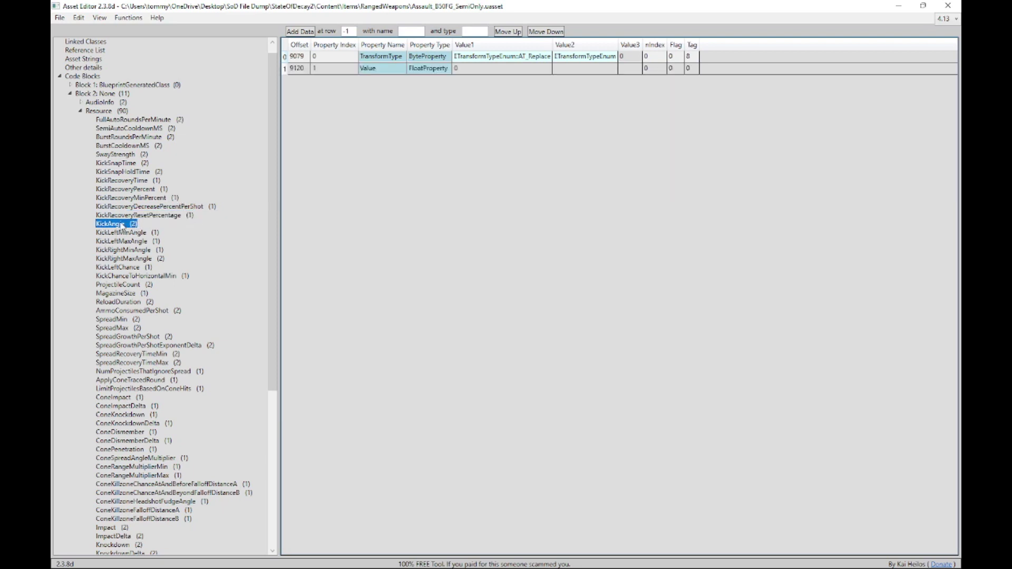
left_click(135, 259)
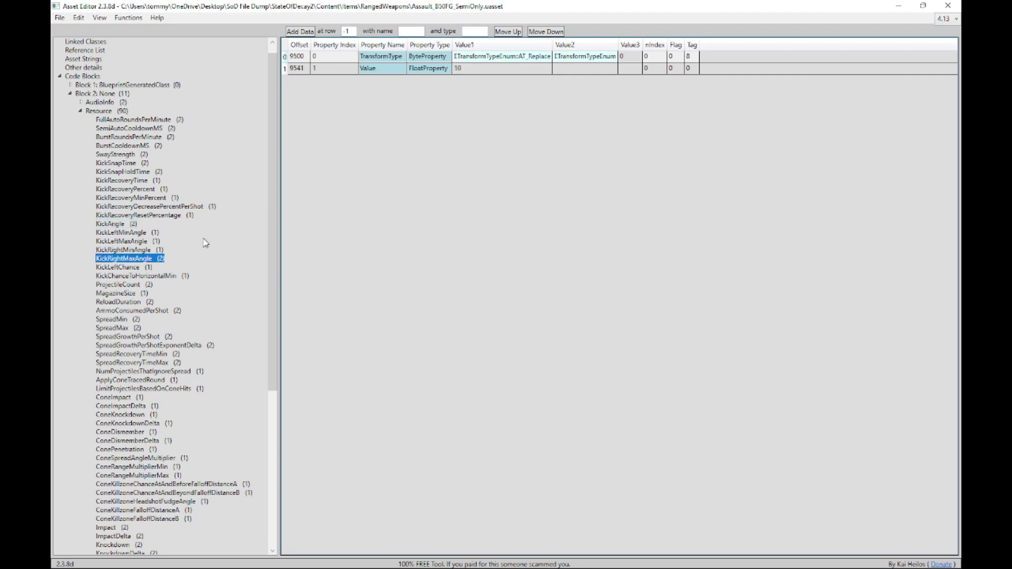
double_click(476, 73)
type("0")
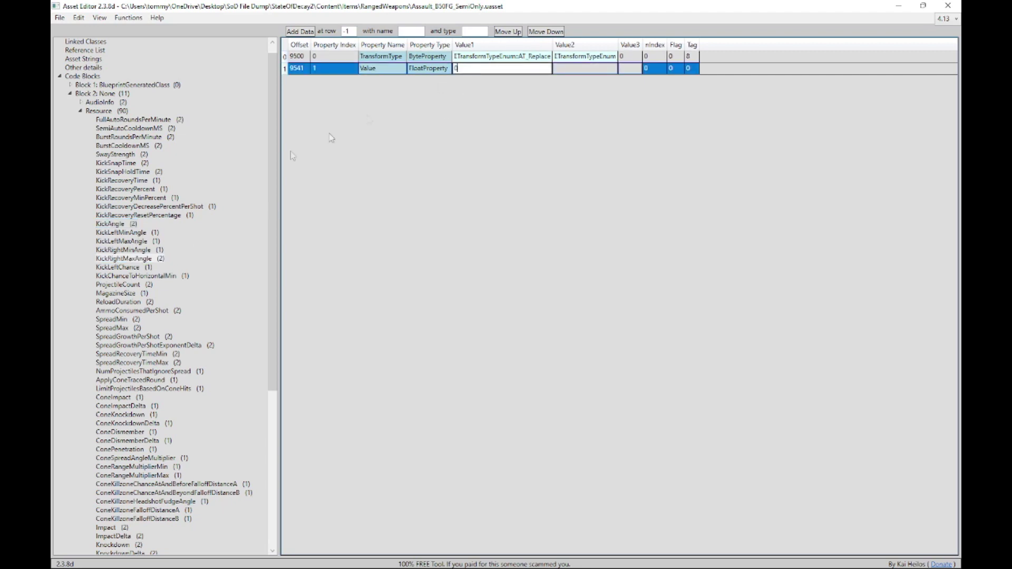
left_click(114, 284)
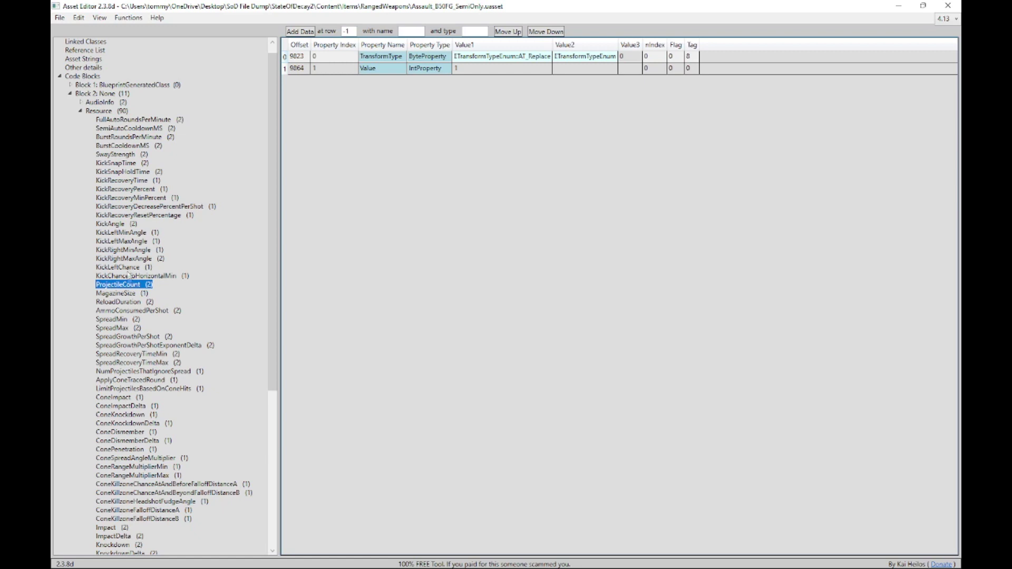
Change ProjectileCount from 1 to 8
double_click(466, 69)
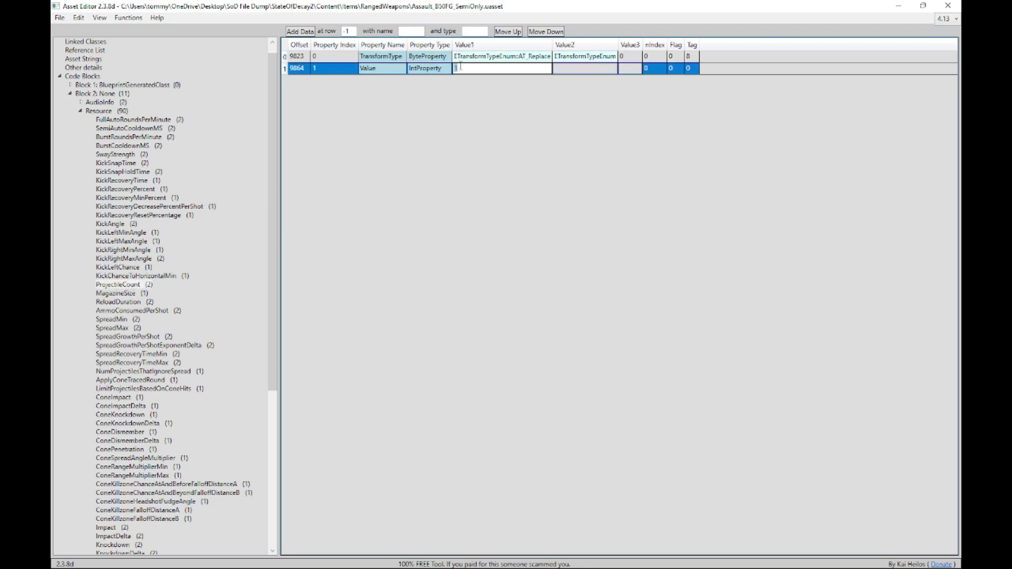
type("8")
key("Return")
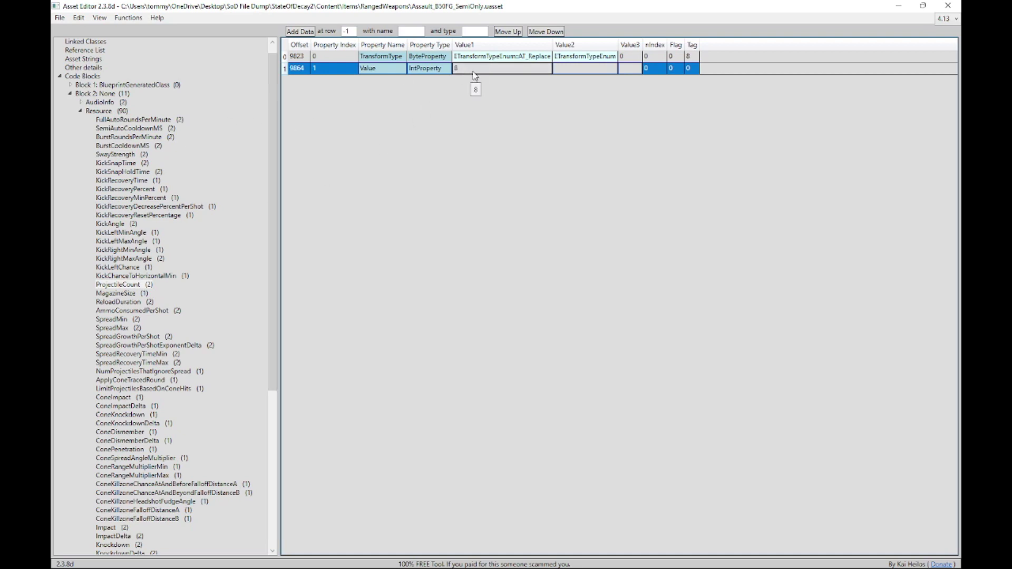
After checking ReloadDuration, set AmmoConsumedPerShot to 0
left_click(123, 303)
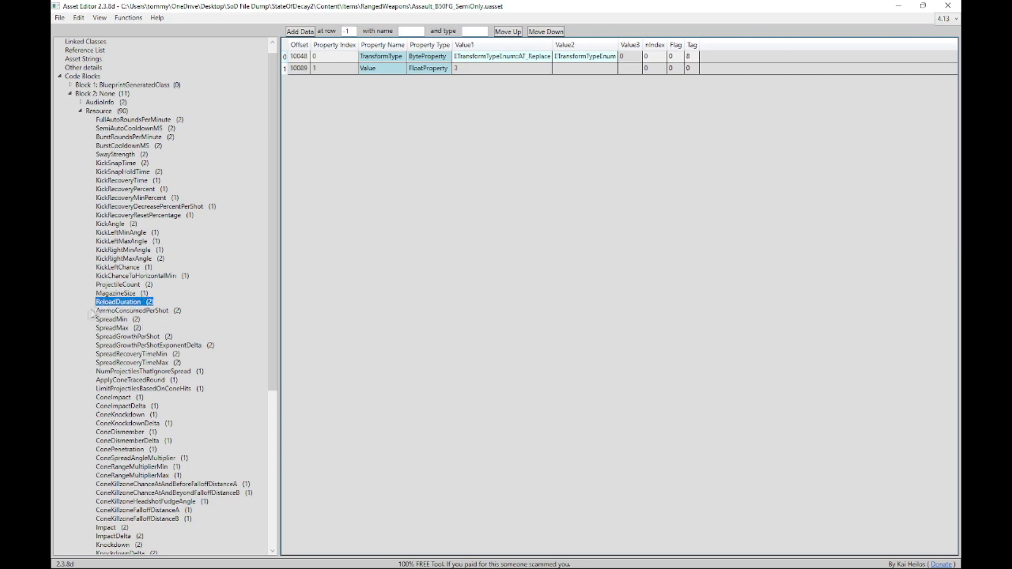
left_click(149, 312)
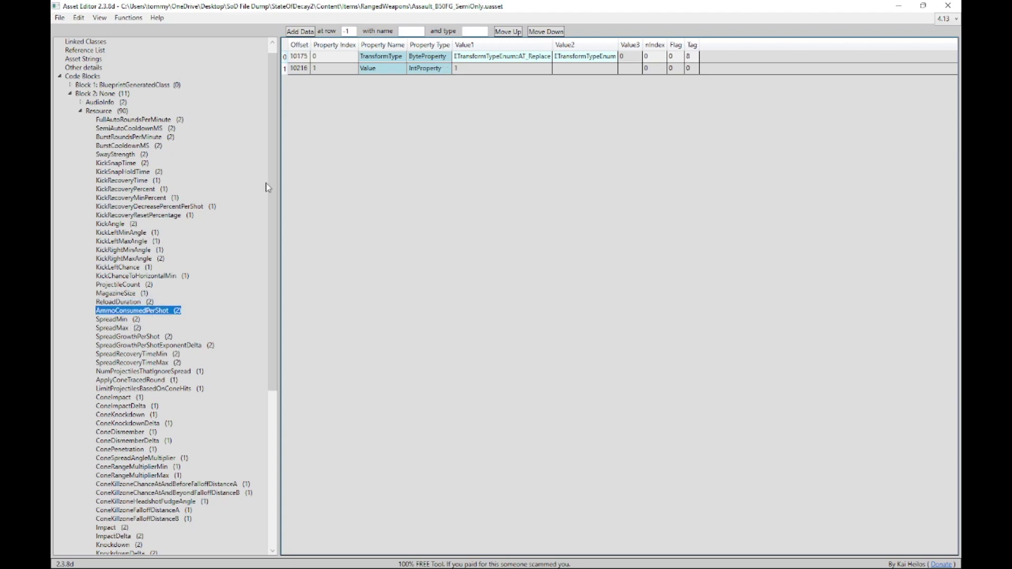
left_click(481, 70)
left_click(480, 68)
type("0")
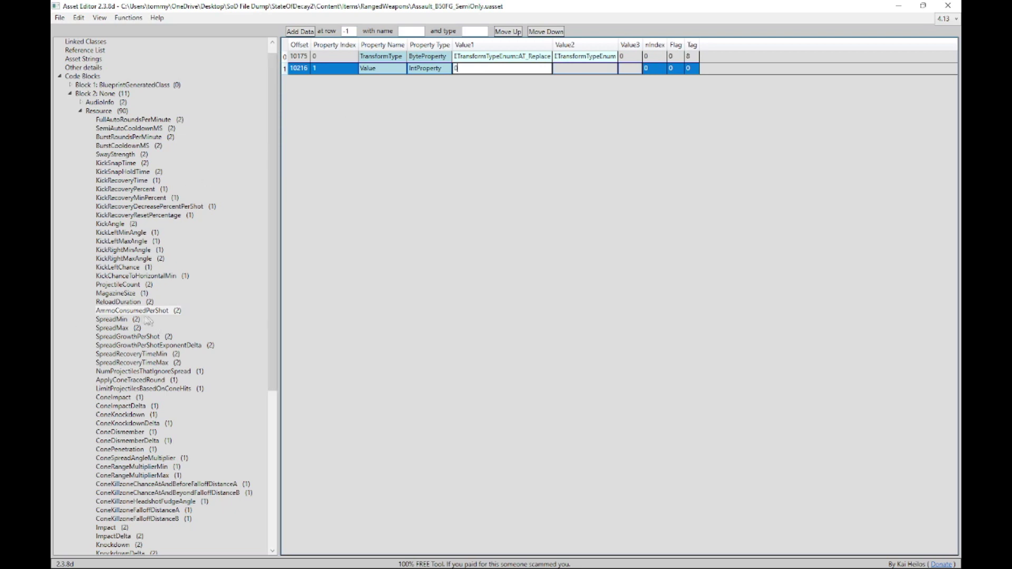
left_click(117, 311)
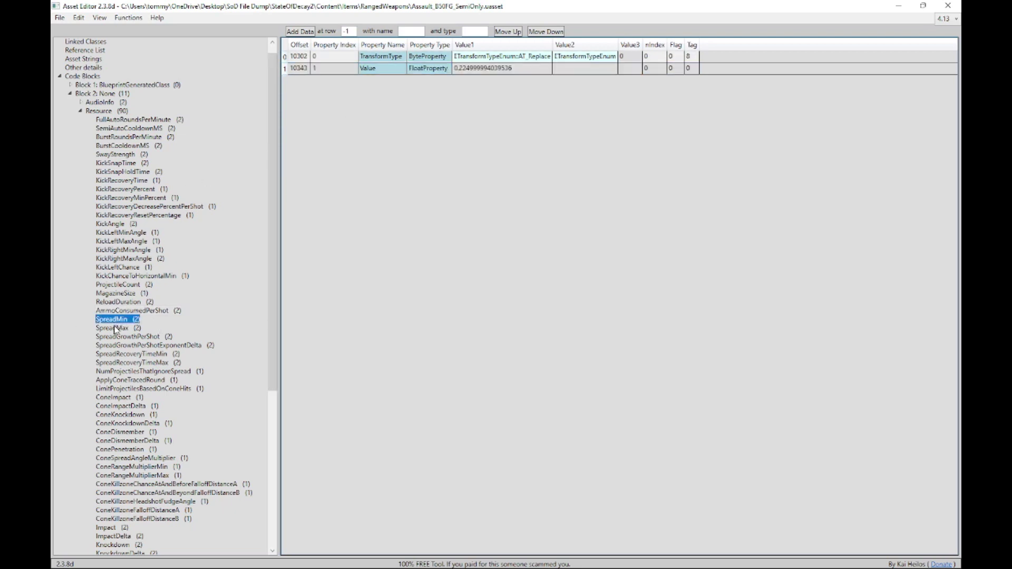
Compare the SpreadMin, SpreadMax and SpreadGrowthPerShot values
left_click(116, 328)
left_click(120, 320)
left_click(118, 329)
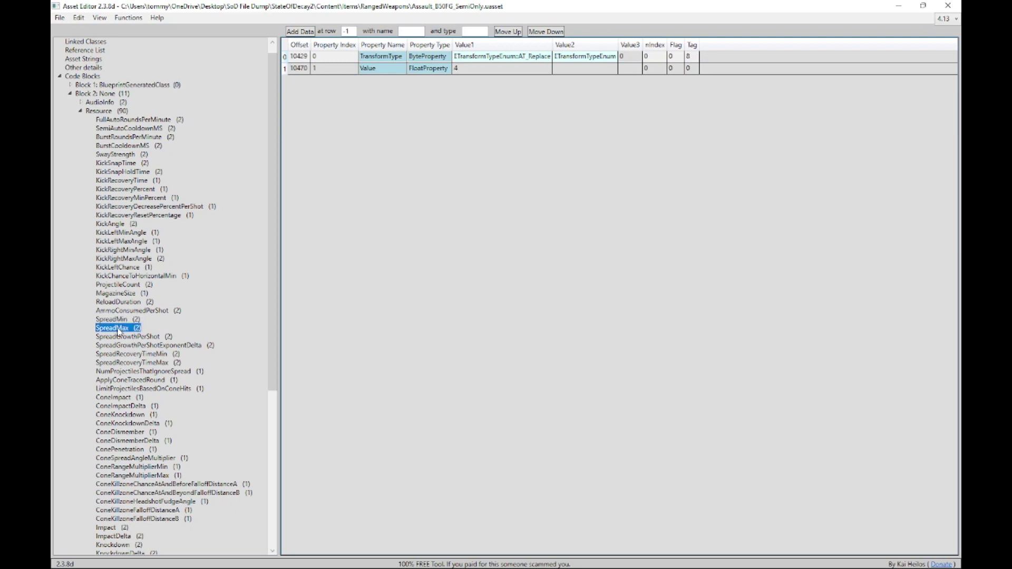
left_click(120, 320)
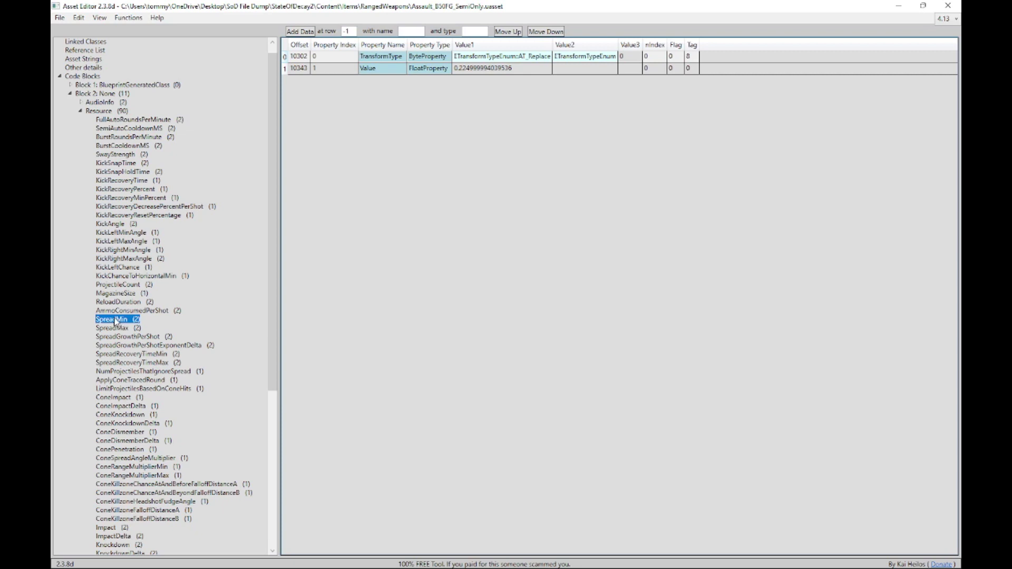
left_click(133, 338)
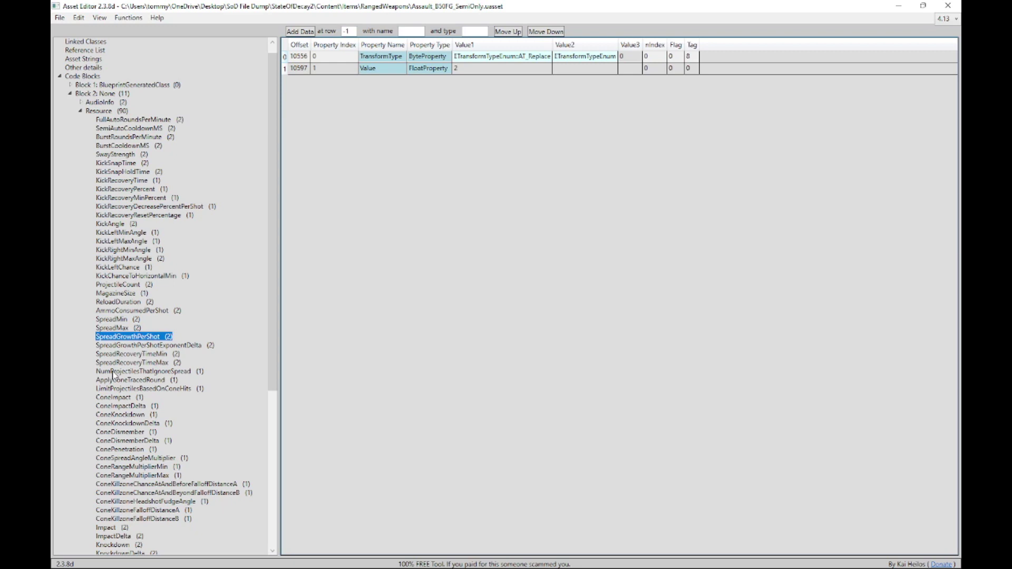
left_click_drag(273, 305, 251, 410)
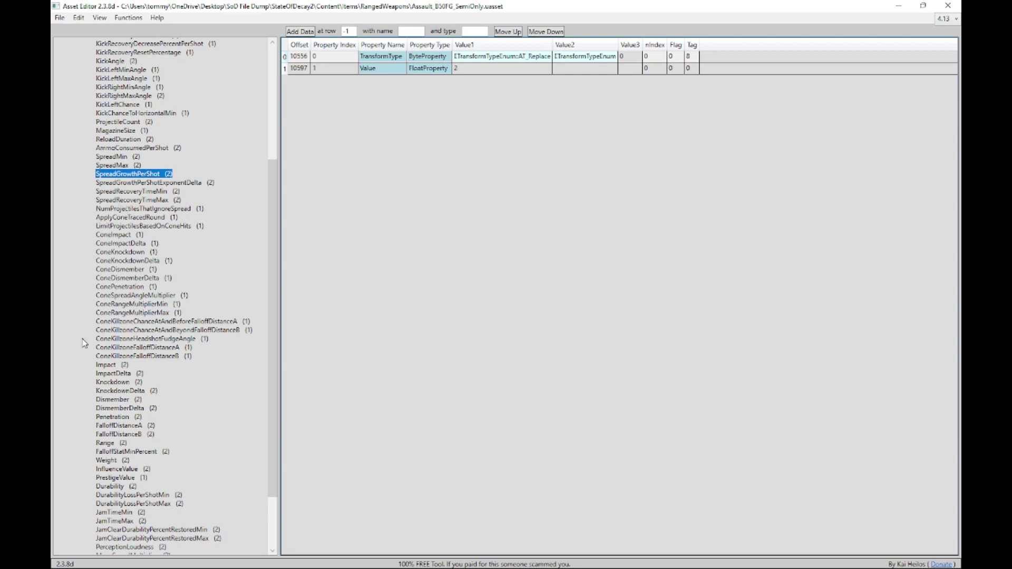
Review Impact, Knockdown, Dismember and their Delta entries, ending on Impact (4.95)
left_click(111, 367)
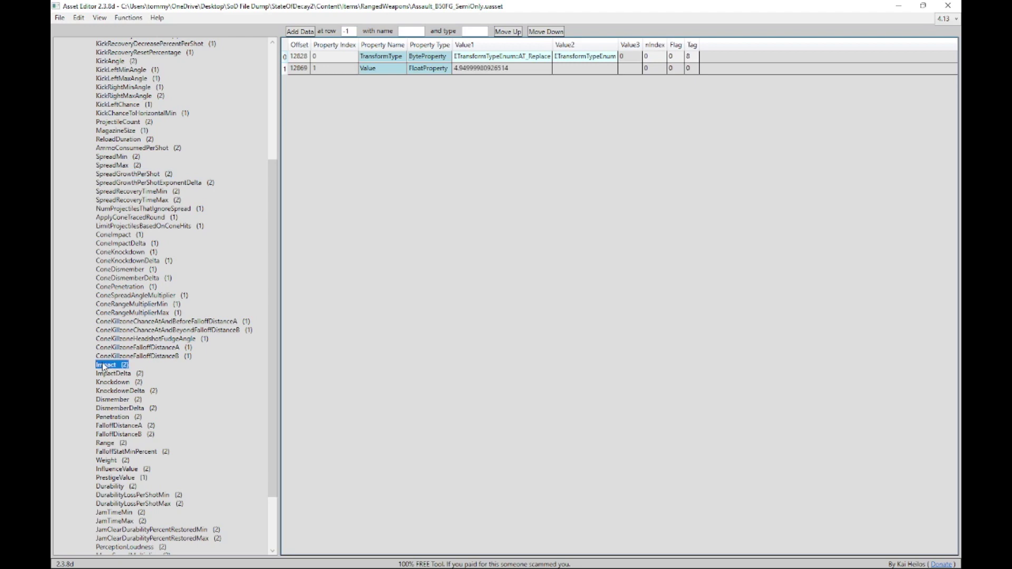
left_click(101, 375)
left_click(100, 384)
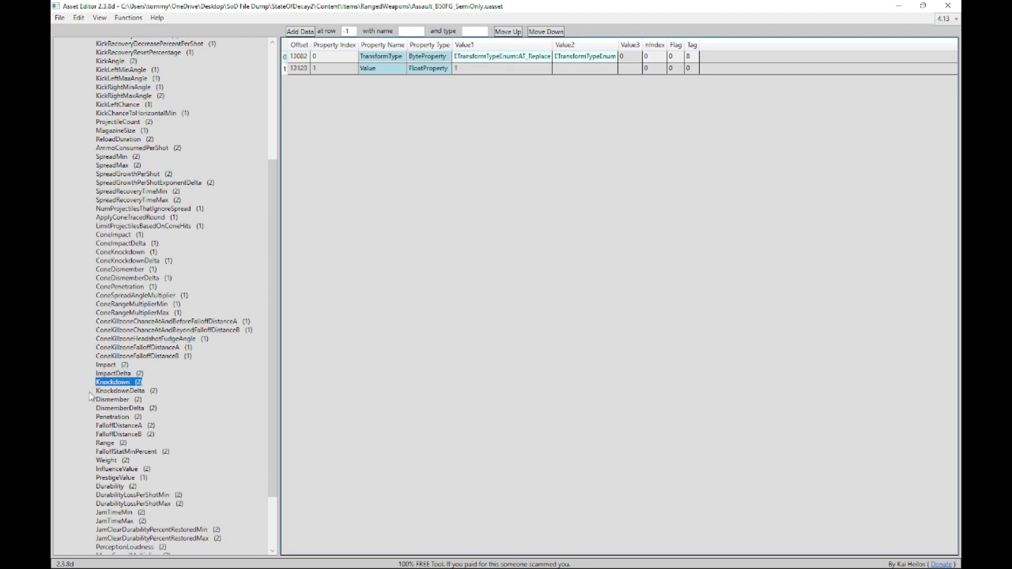
left_click(109, 392)
left_click(113, 400)
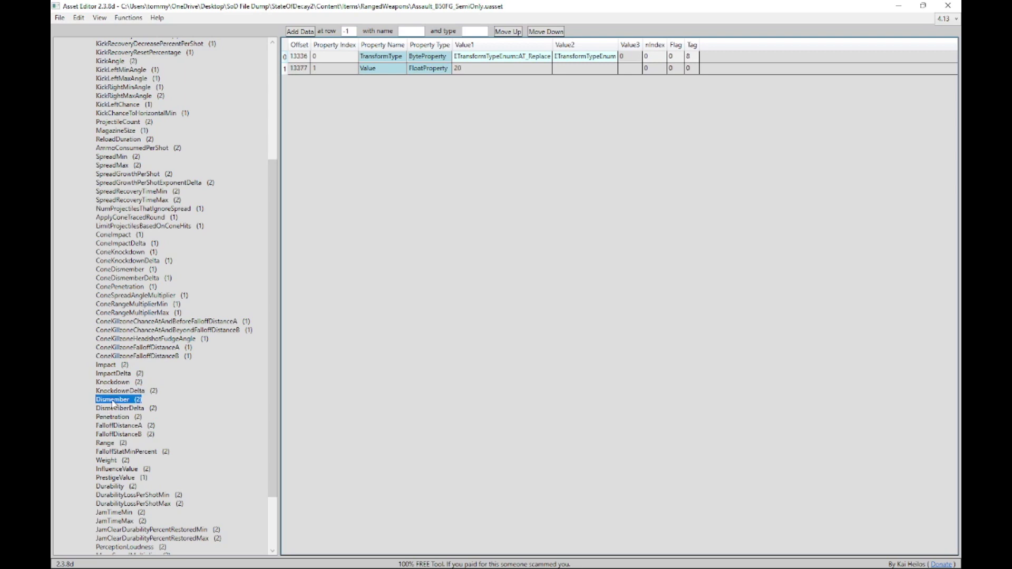
left_click(114, 366)
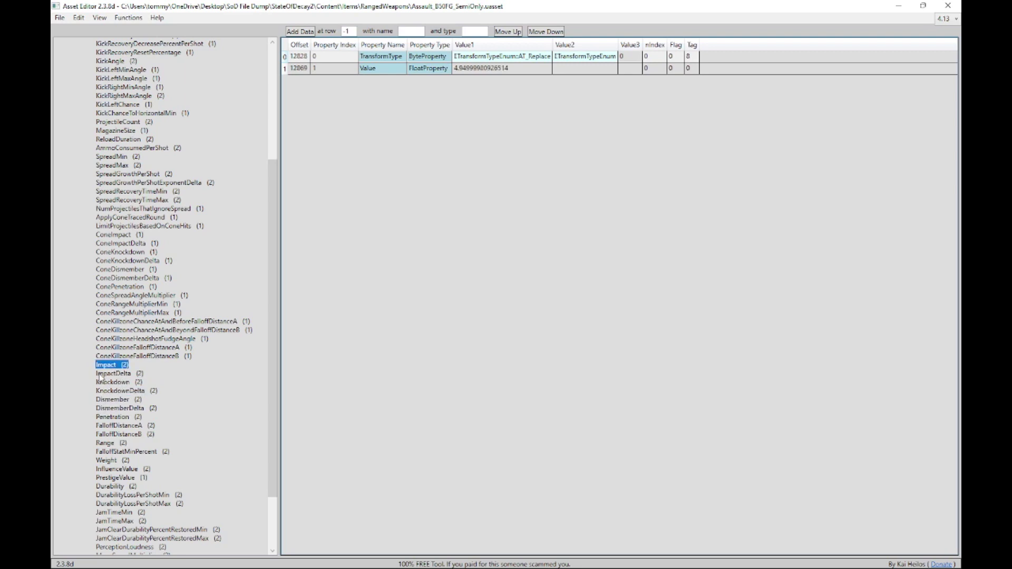
left_click(108, 384)
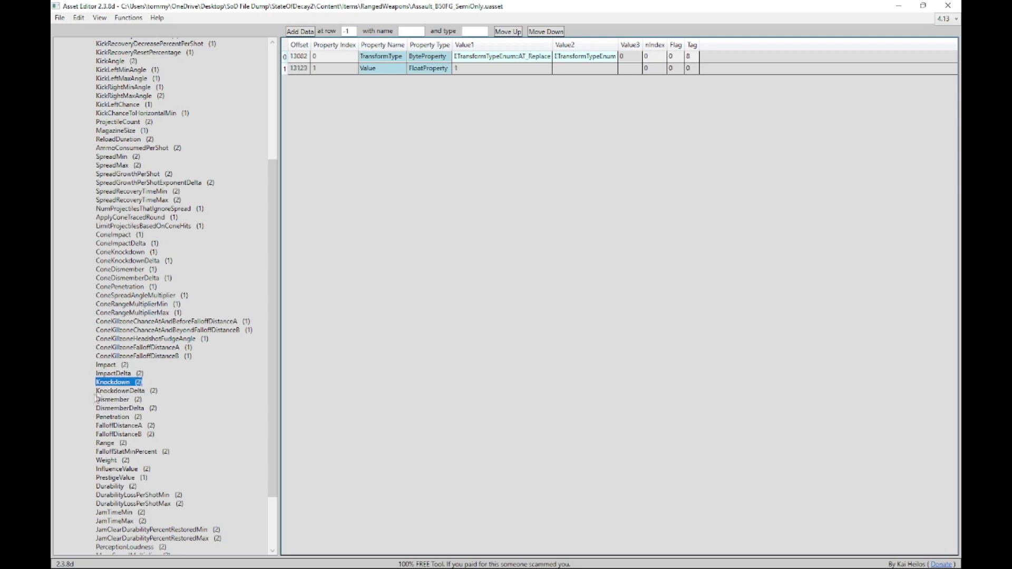
left_click(112, 401)
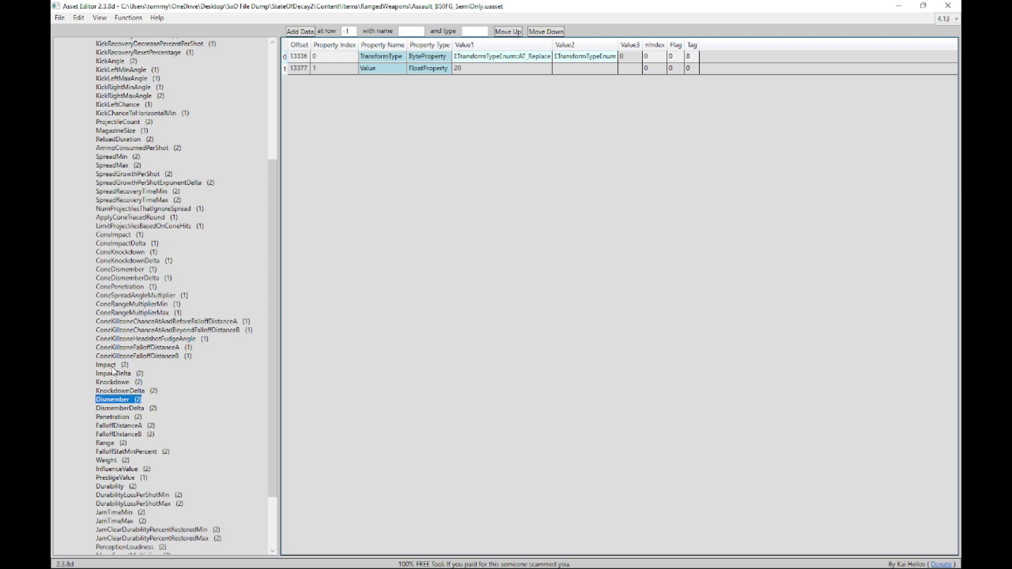
left_click(112, 367)
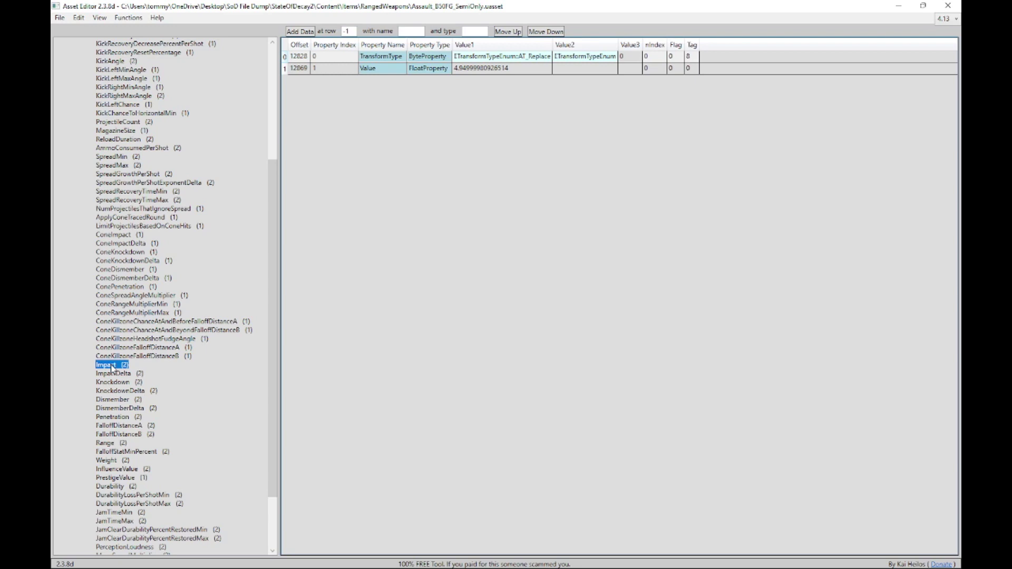
left_click(116, 374)
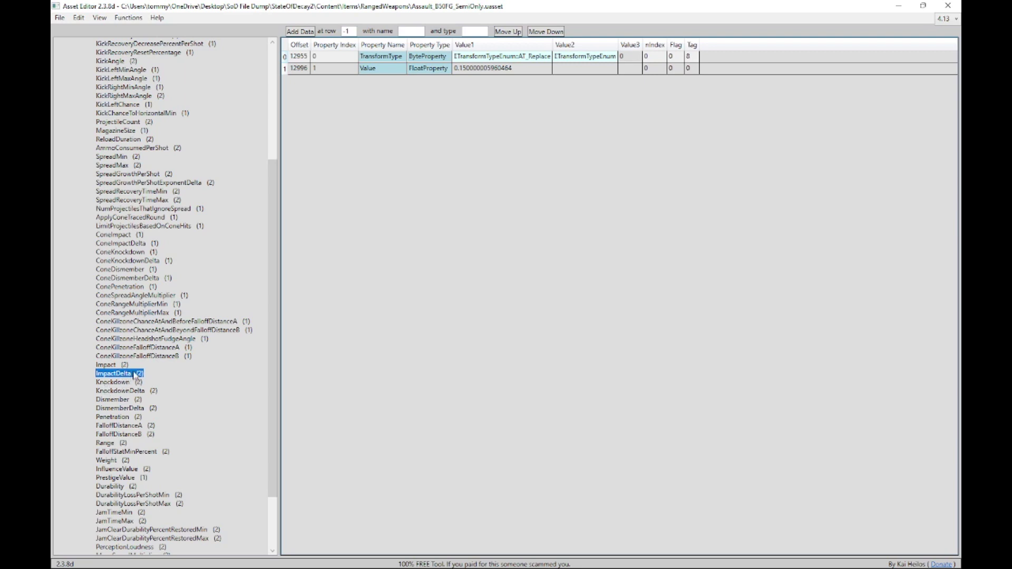
left_click(129, 392)
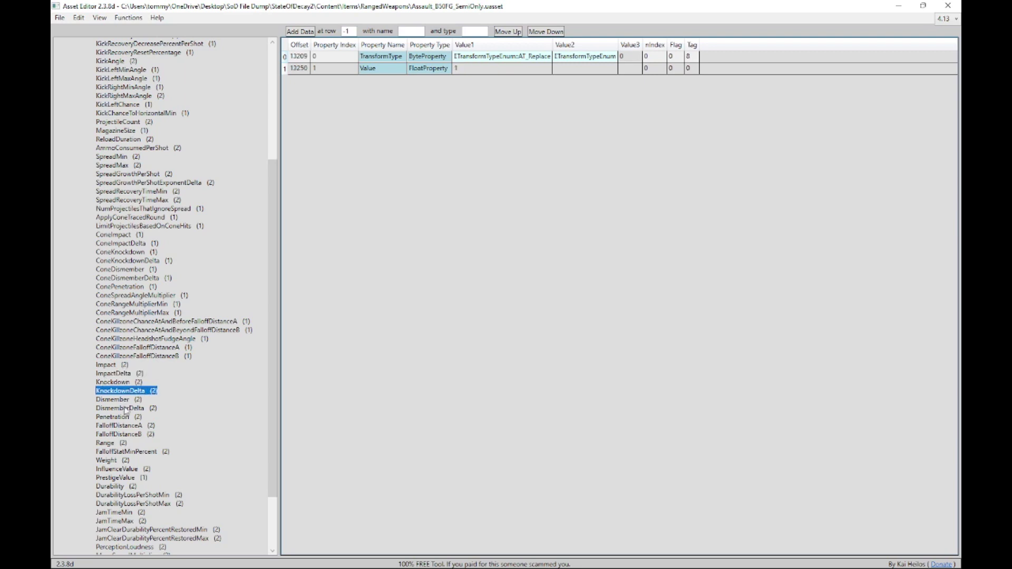
left_click(127, 410)
left_click(128, 374)
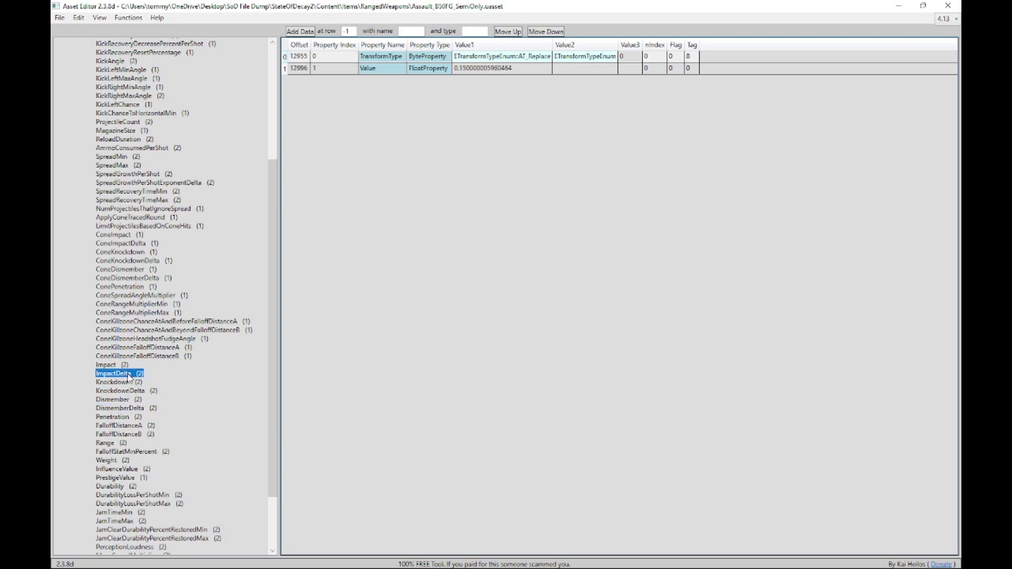
left_click(119, 365)
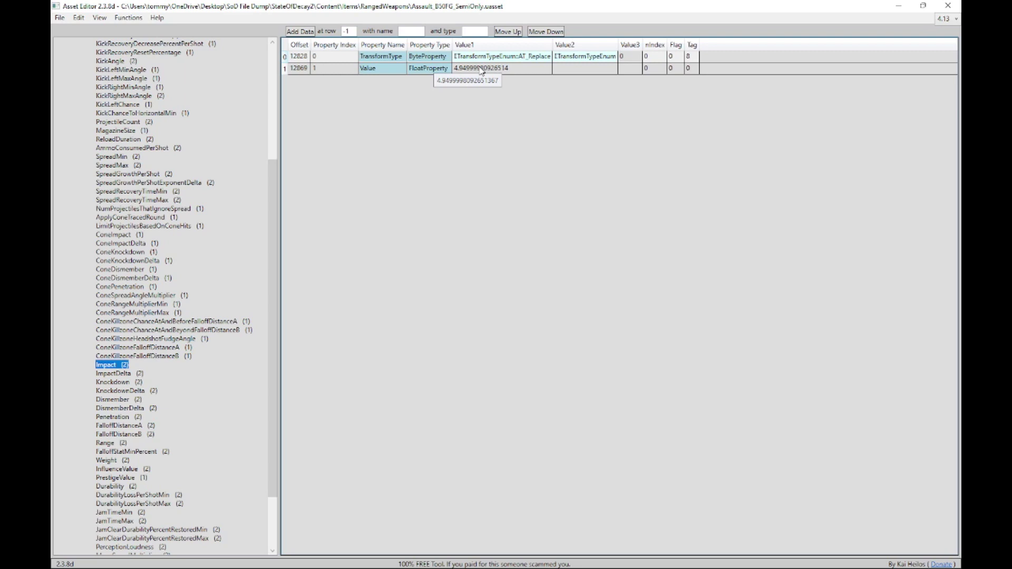
Set Impact to 10 and ImpactDelta to 5
double_click(522, 67)
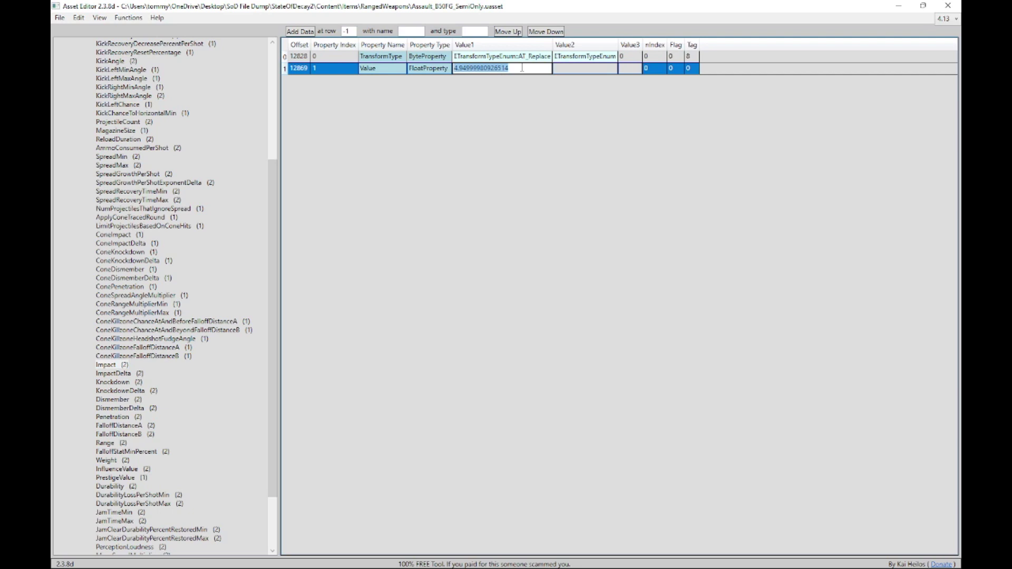
type("10")
left_click(135, 376)
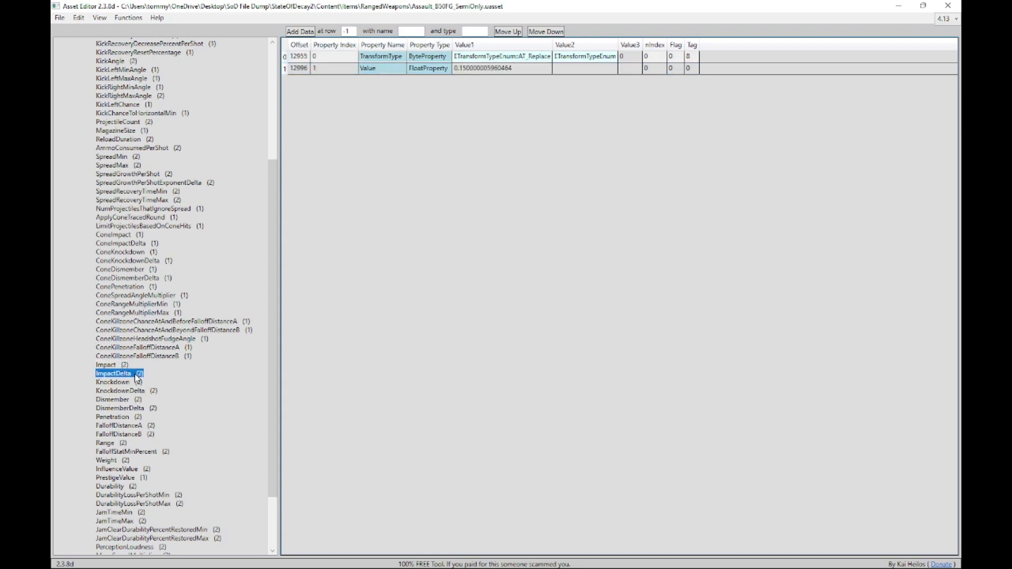
left_click(523, 68)
left_click(520, 67)
type("5")
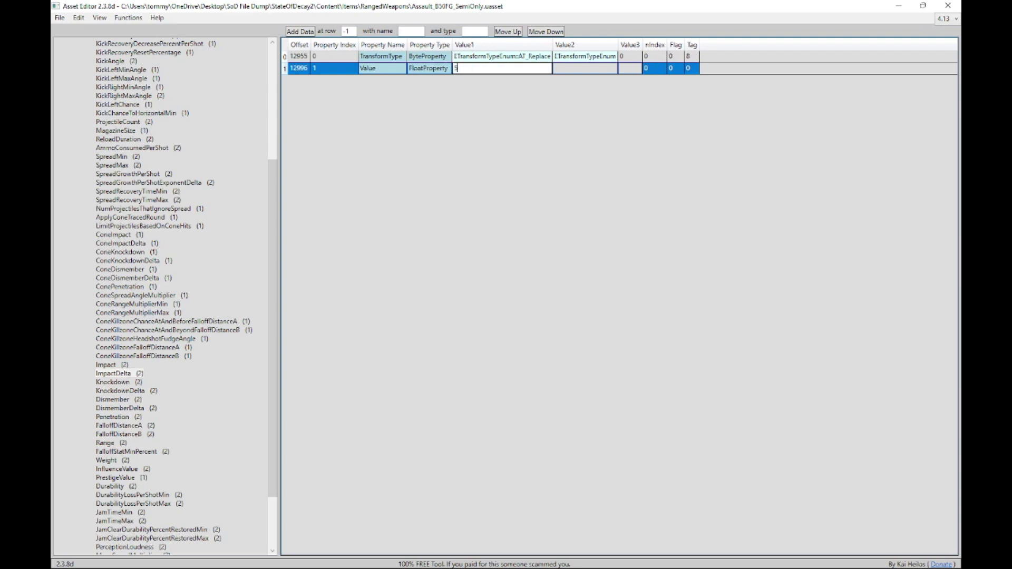
left_click(126, 384)
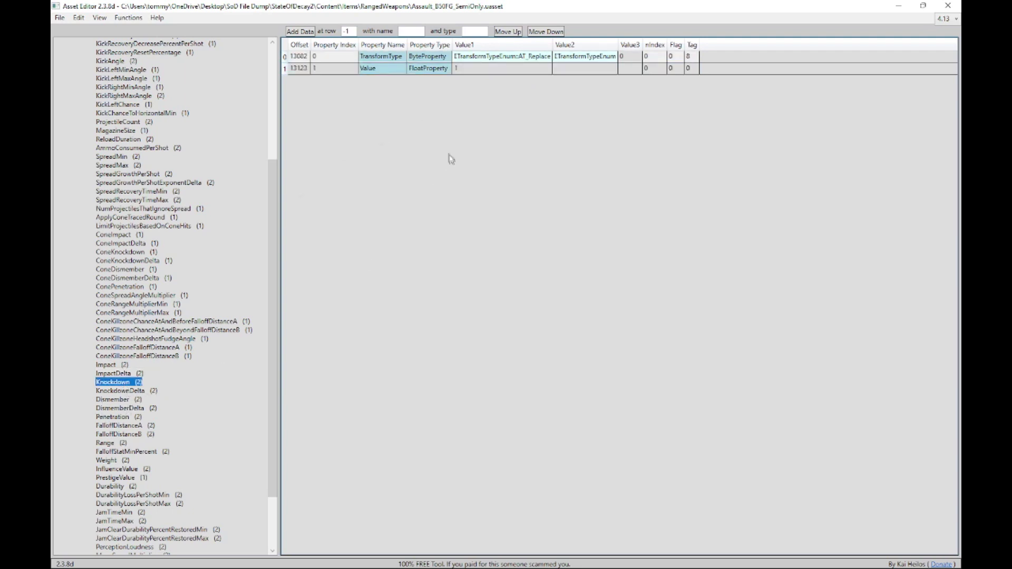
Set Knockdown to 10 and Dismember to 40
double_click(474, 67)
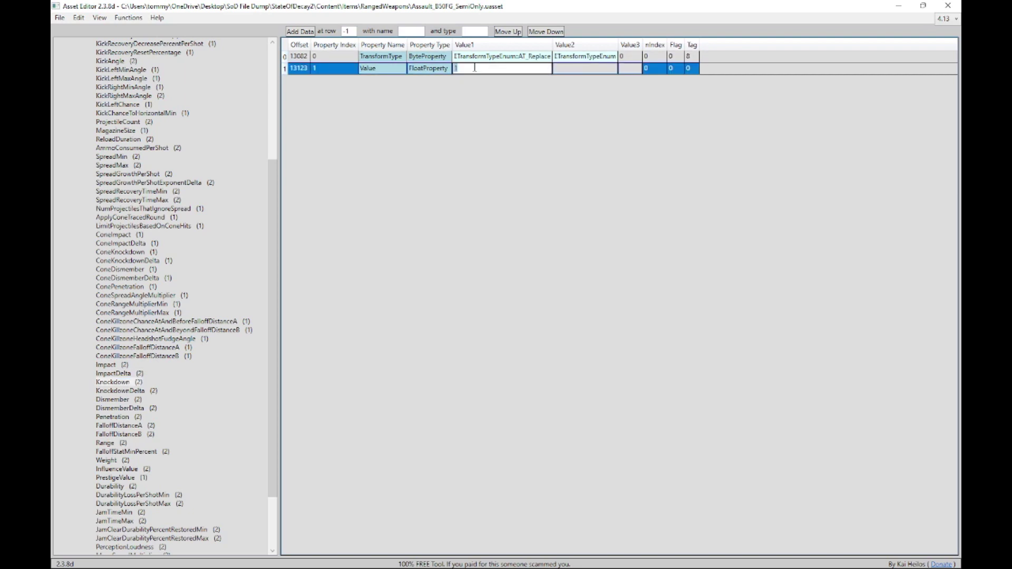
type("10")
scroll(205, 258, "up", 1)
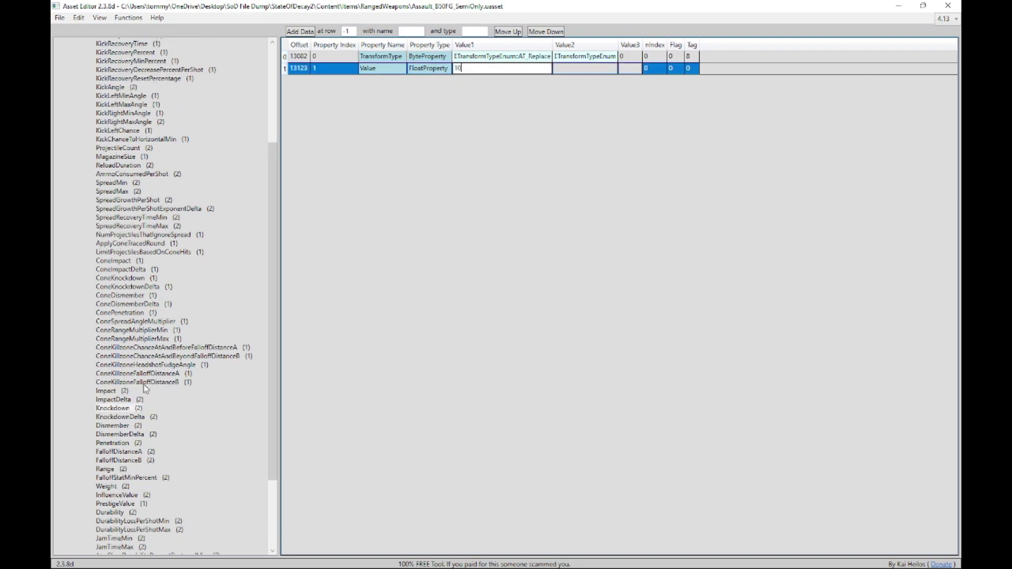
left_click(120, 427)
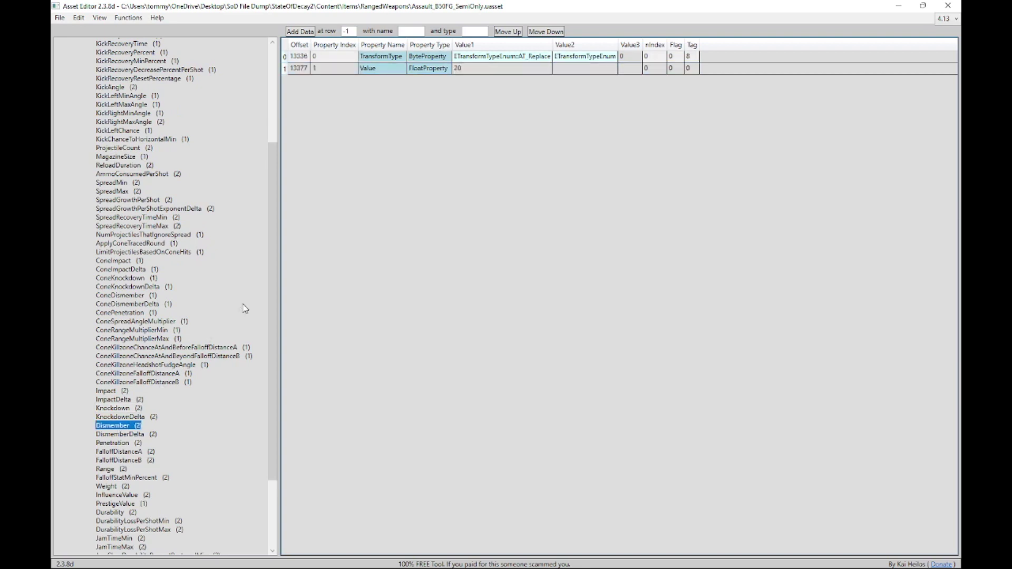
double_click(480, 69)
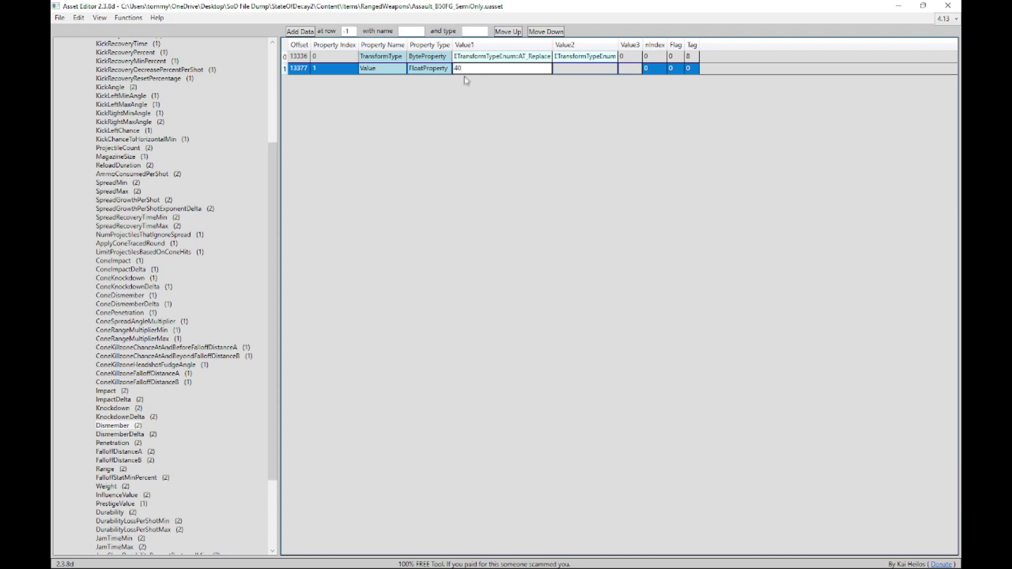
key("Return")
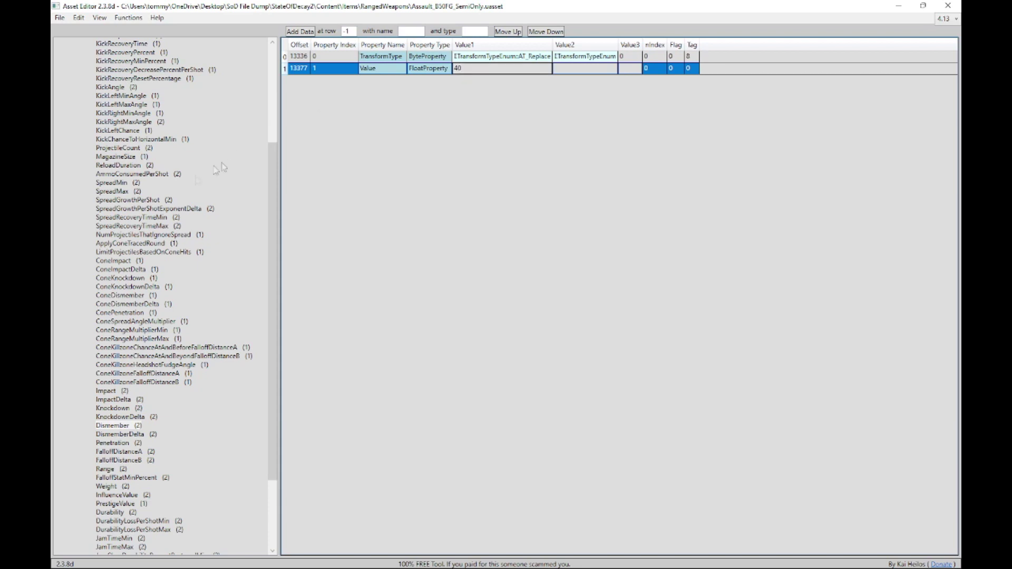
left_click_drag(269, 329, 246, 402)
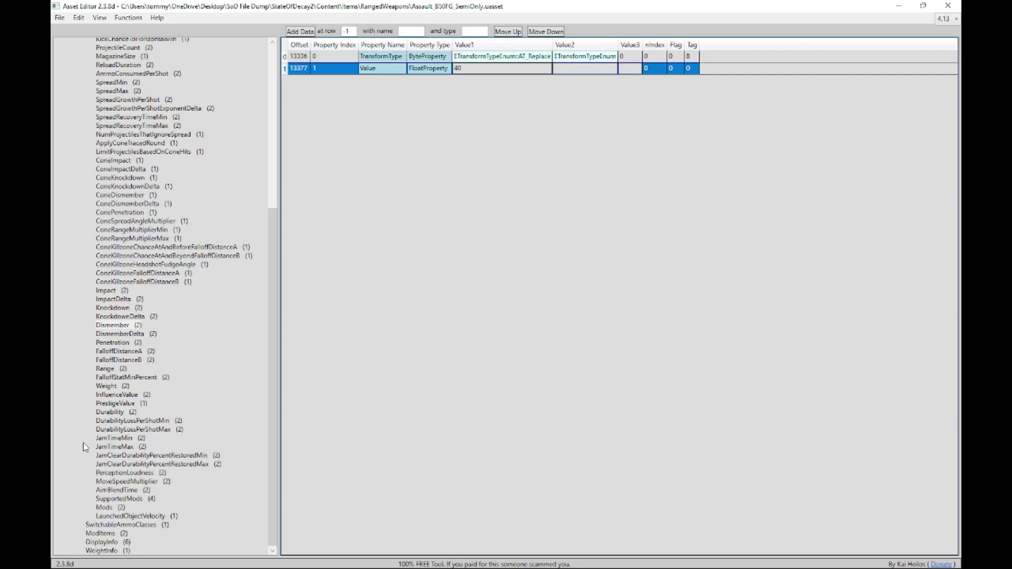
Set Penetration to 200, then look over FalloffDistanceA, FalloffDistanceB, Range and Weight
left_click(109, 343)
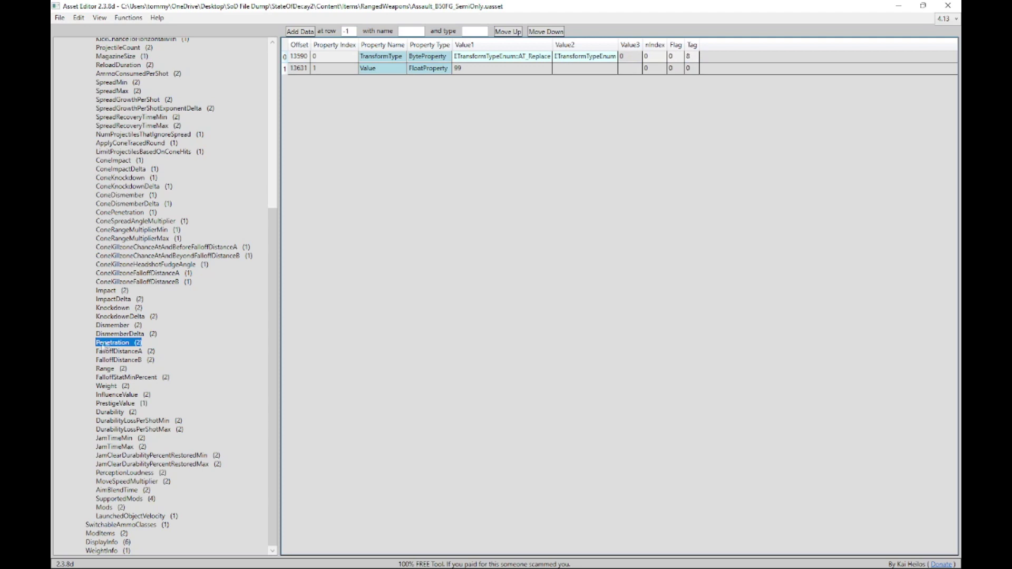
double_click(473, 70)
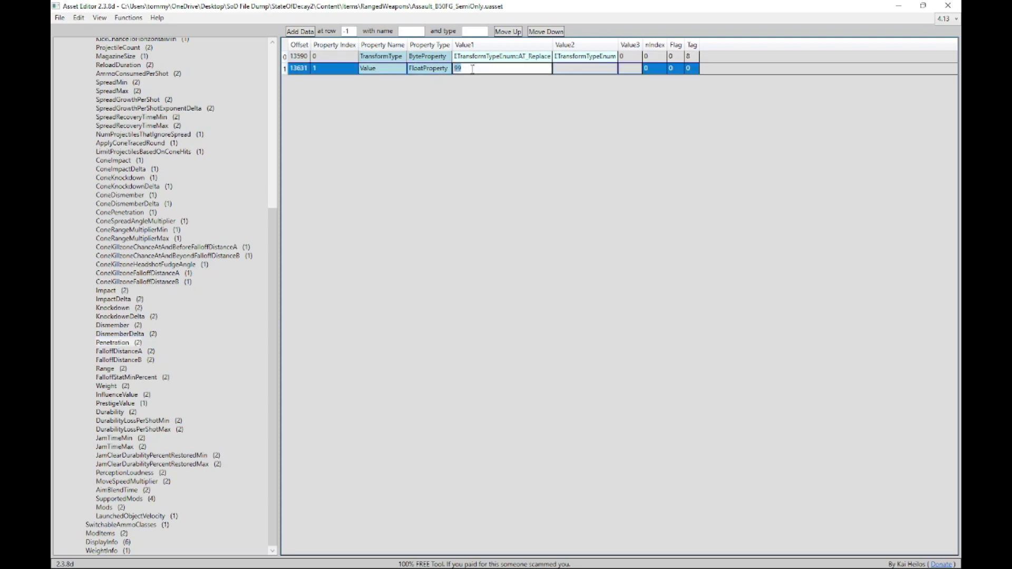
type("200")
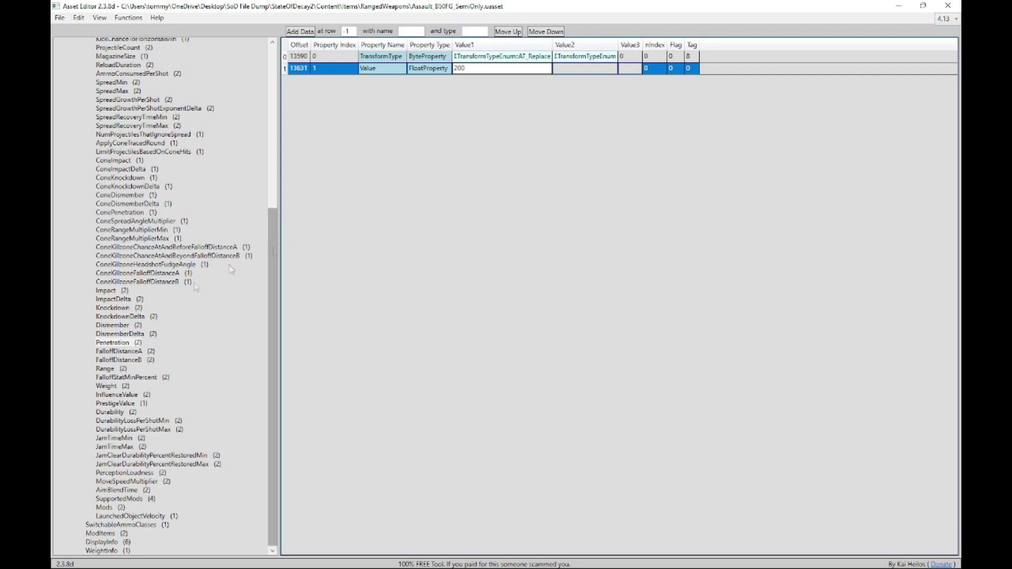
left_click(136, 352)
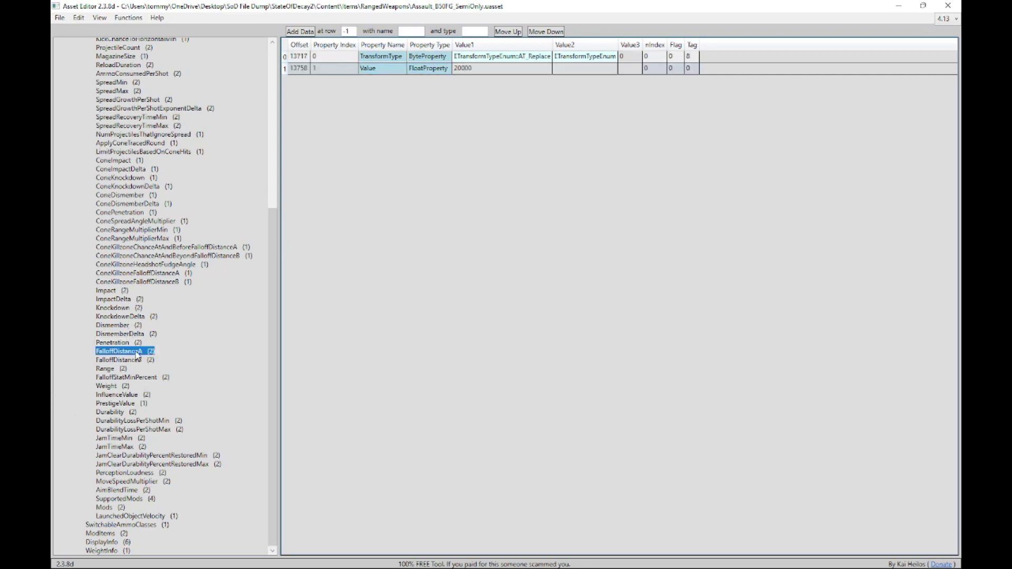
left_click(133, 360)
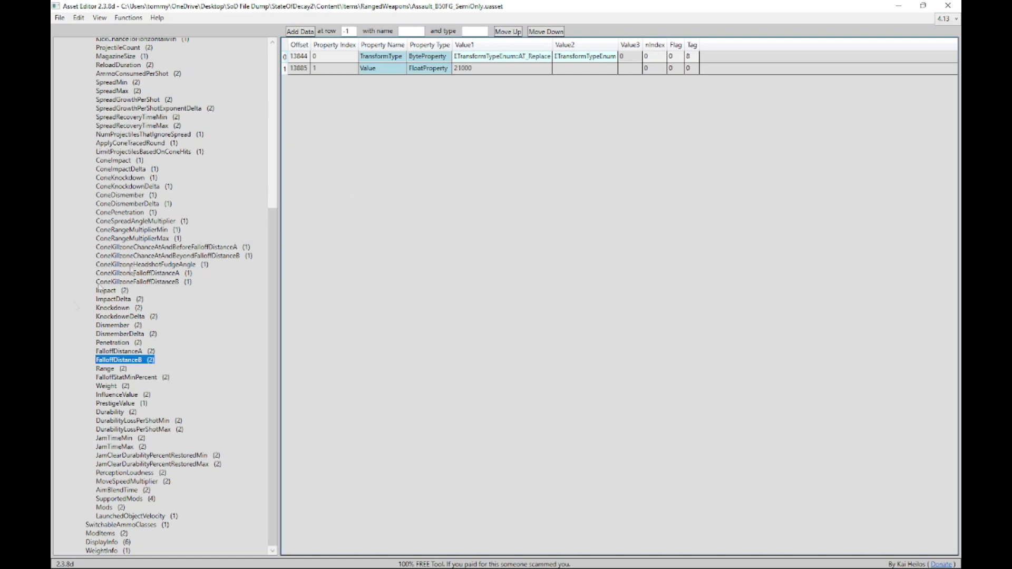
left_click(102, 371)
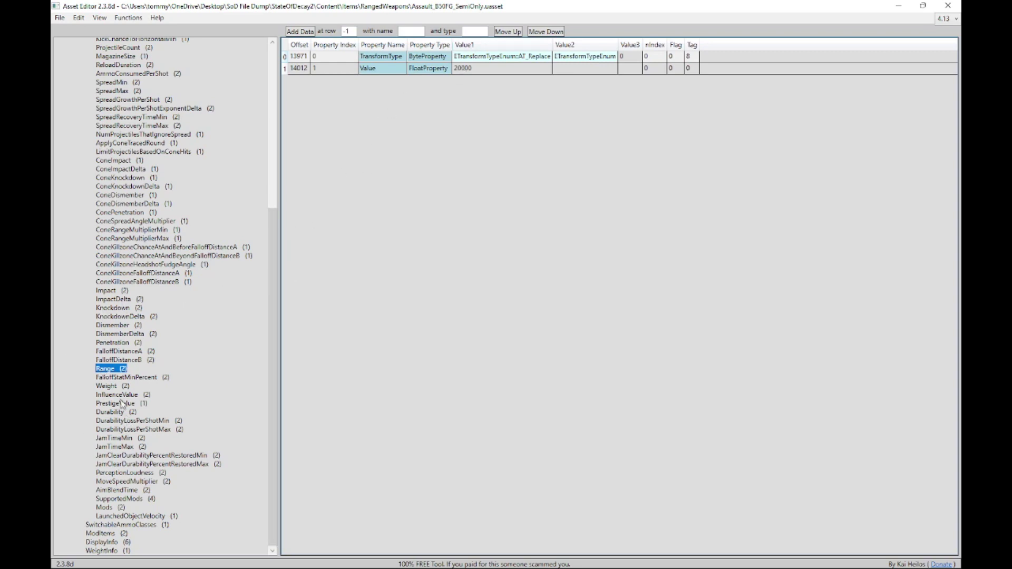
left_click(106, 386)
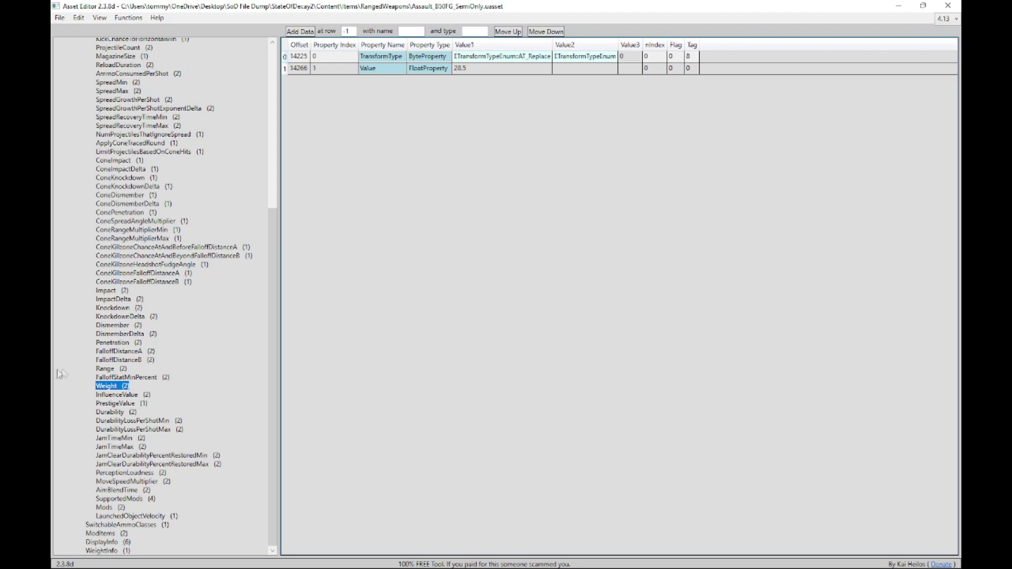
Set Weight and the WeightInfo weight to 0, then check InfluenceValue and Durability (390)
double_click(481, 68)
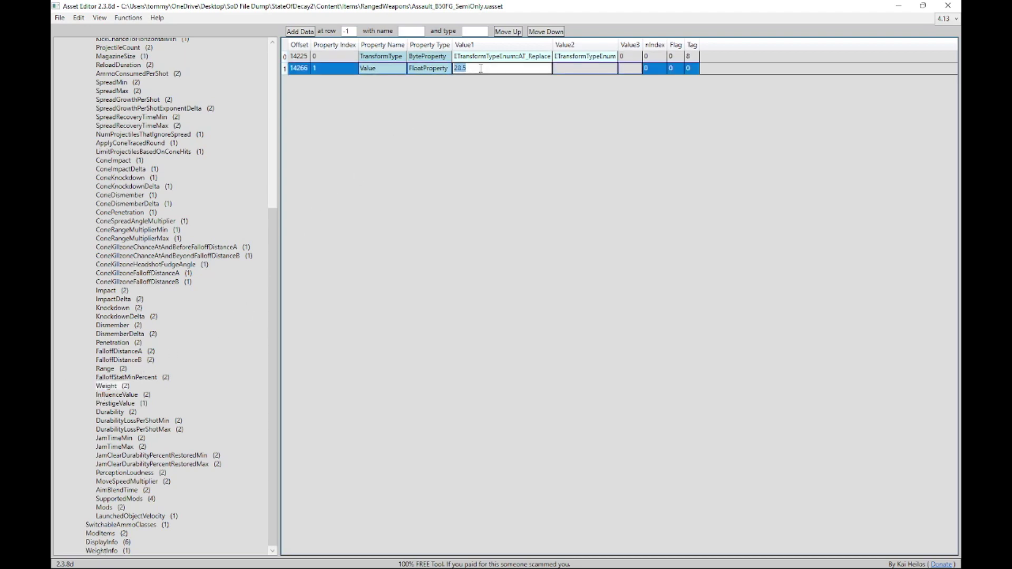
type("0")
key("Return")
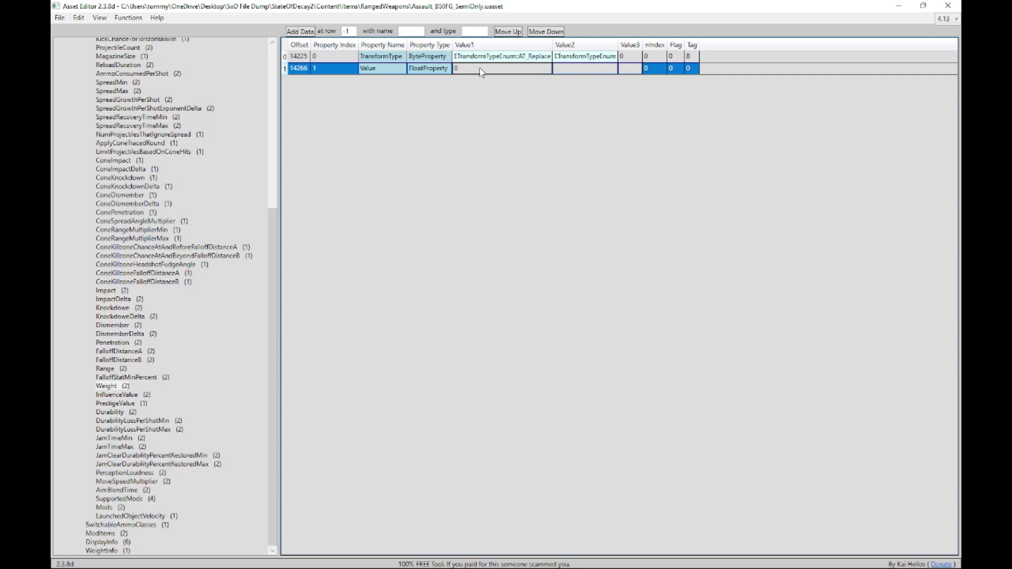
left_click(103, 552)
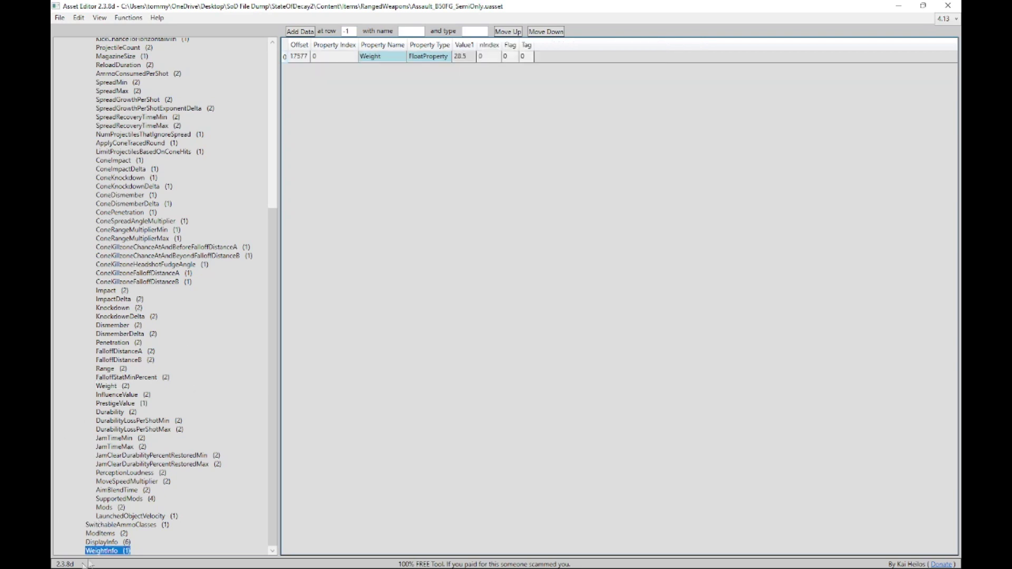
double_click(466, 57)
type("0")
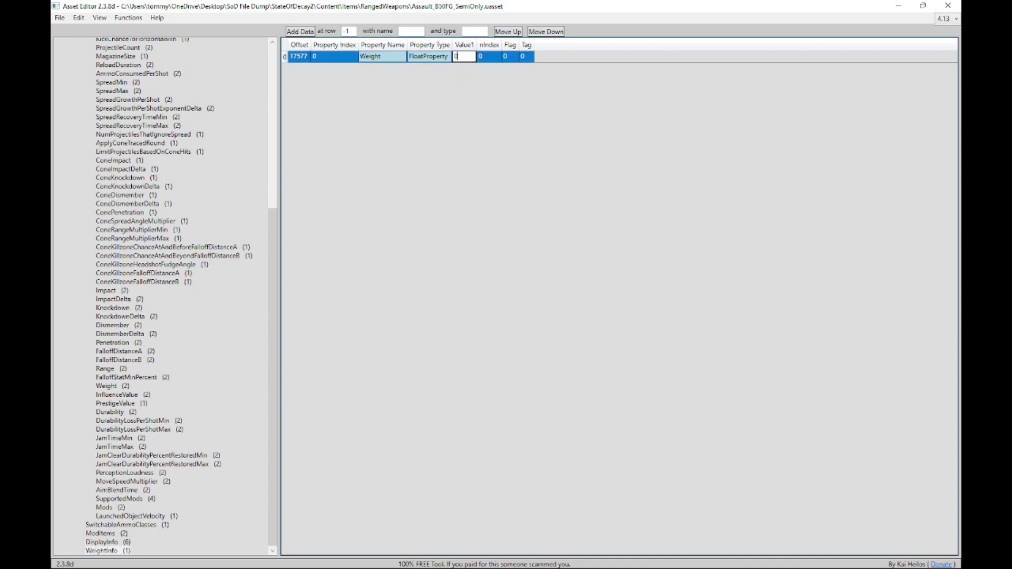
left_click(111, 394)
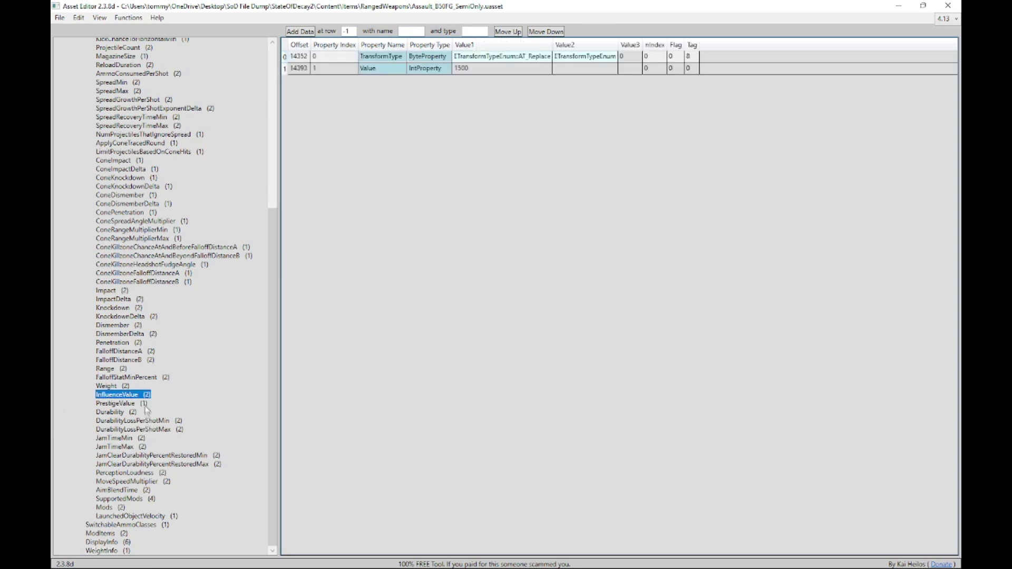
left_click(108, 414)
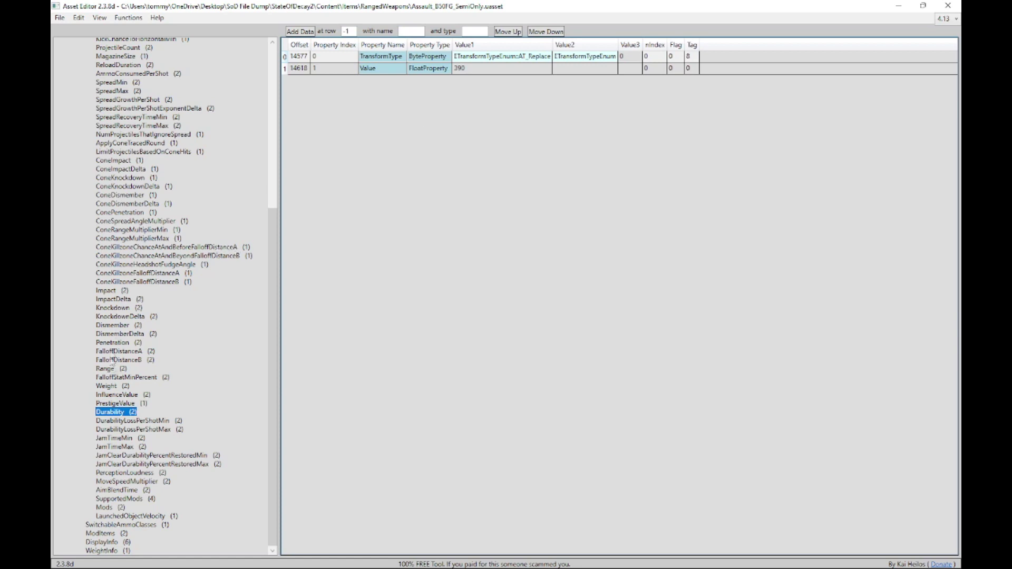
Set DurabilityLossPerShotMin (3), DurabilityLossPerShotMax (4) and PerceptionLoudness (2.8) all to 0
left_click(126, 421)
left_click(120, 430)
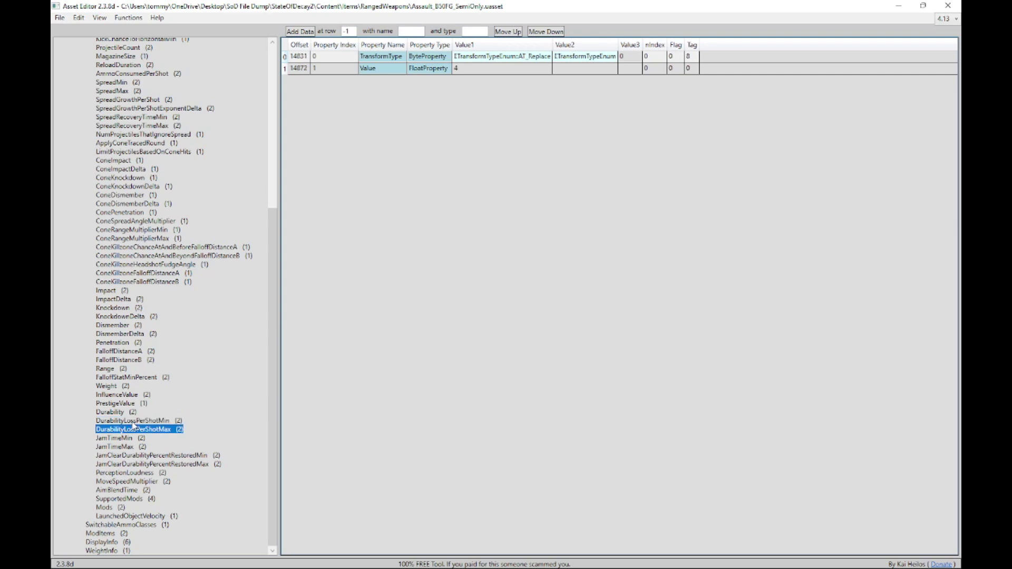
left_click(133, 422)
left_click(467, 69)
left_click(467, 69)
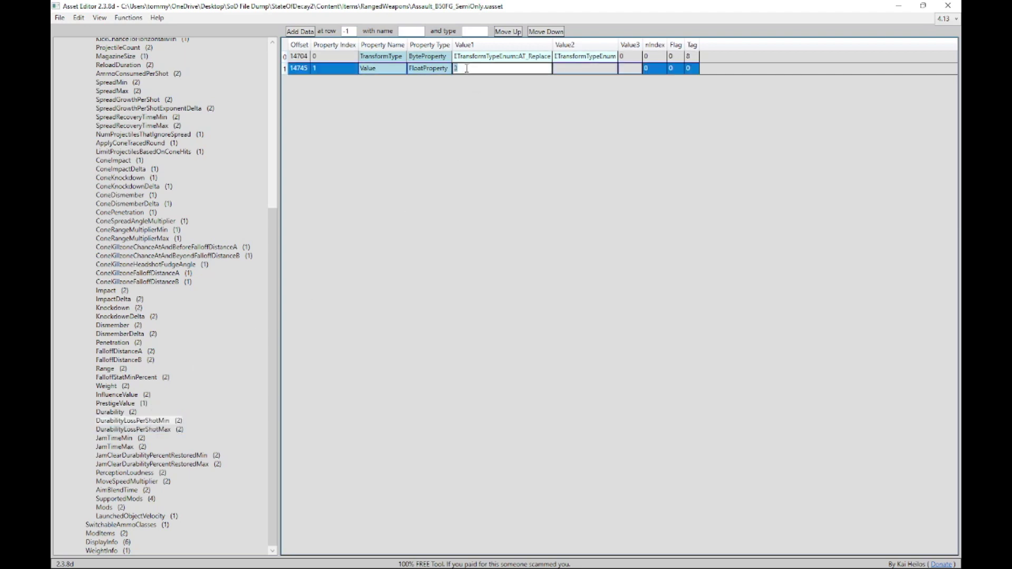
type("0")
left_click(170, 430)
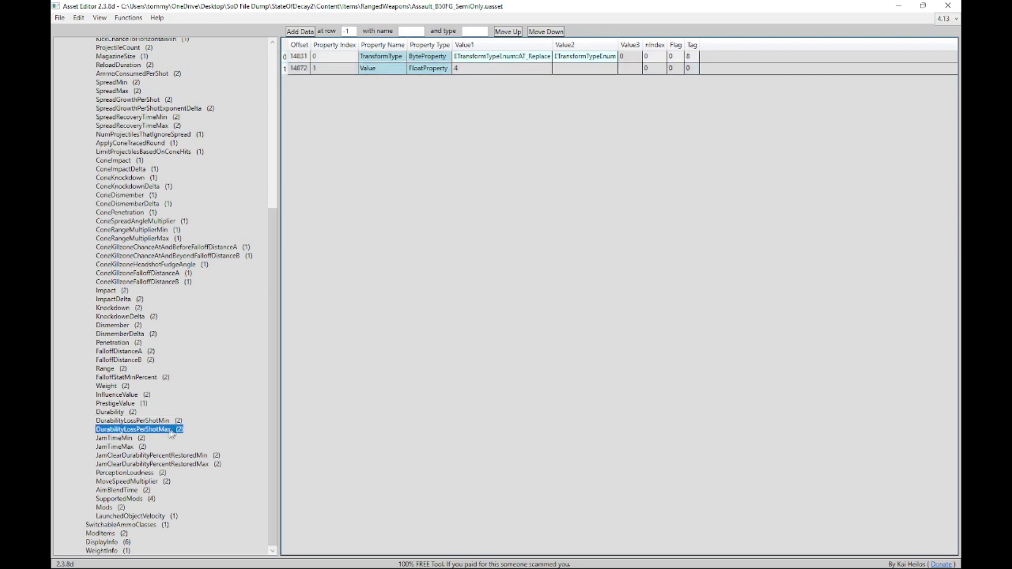
double_click(485, 68)
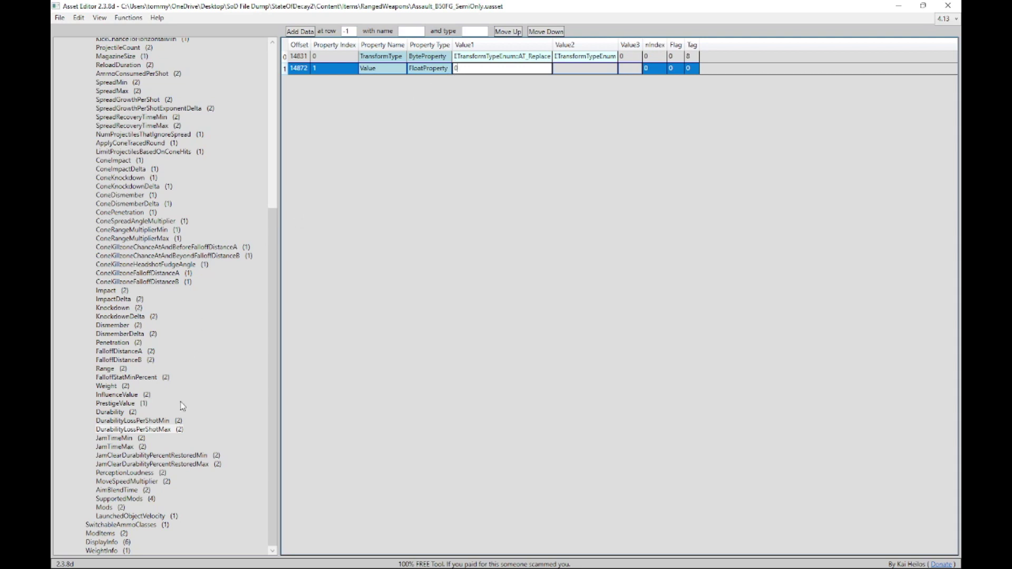
left_click(131, 473)
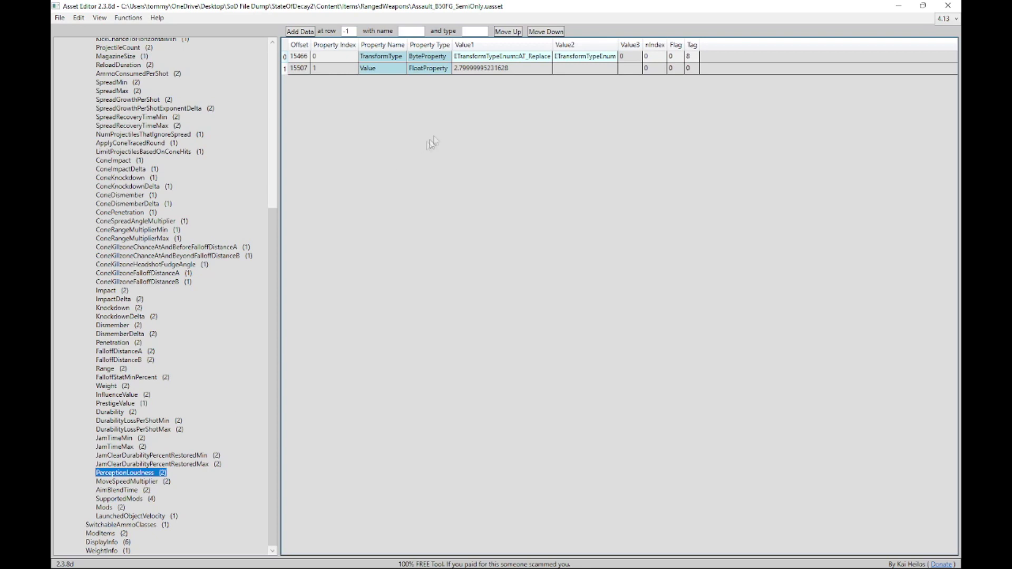
double_click(526, 68)
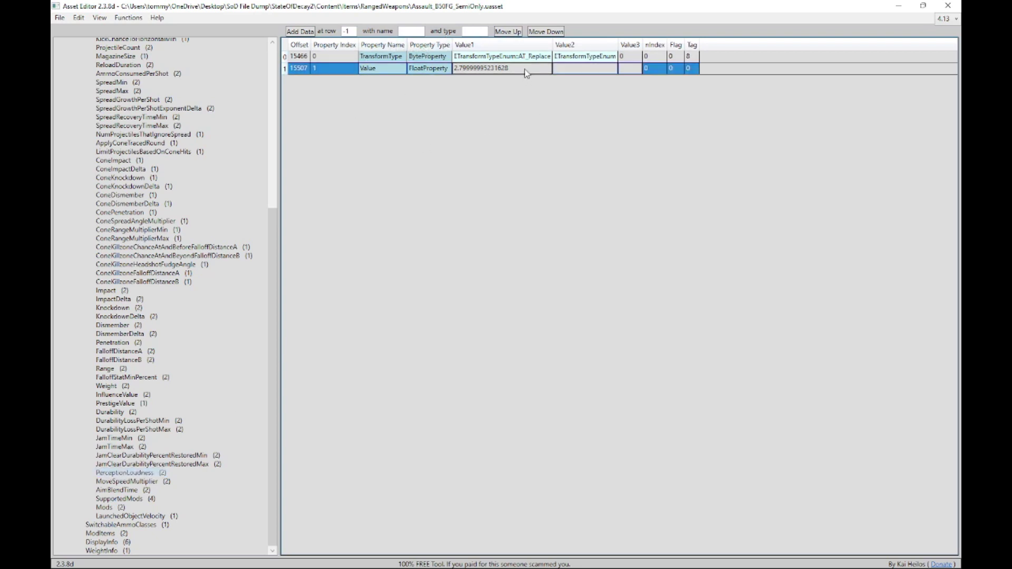
type("0")
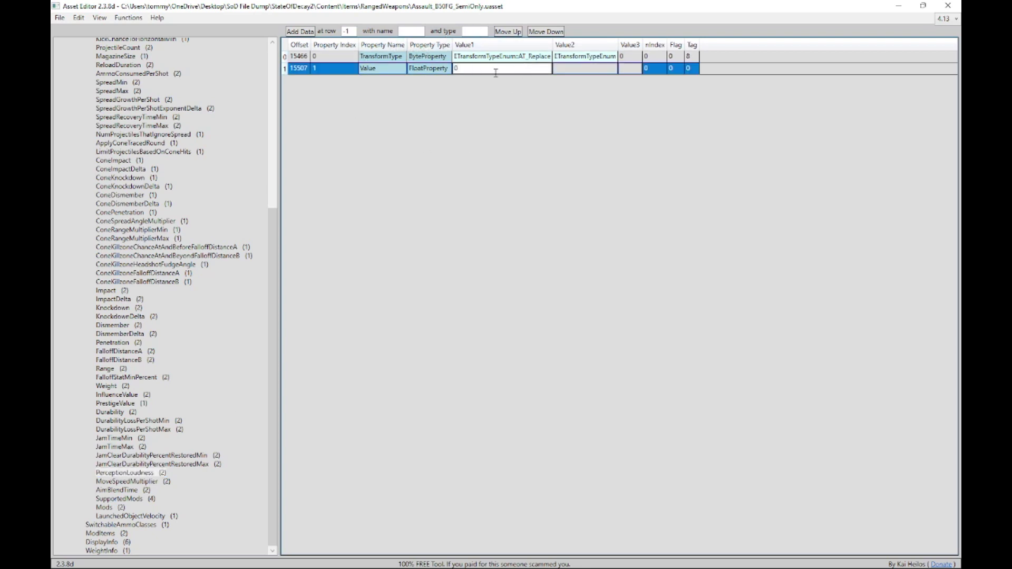
left_click(438, 94)
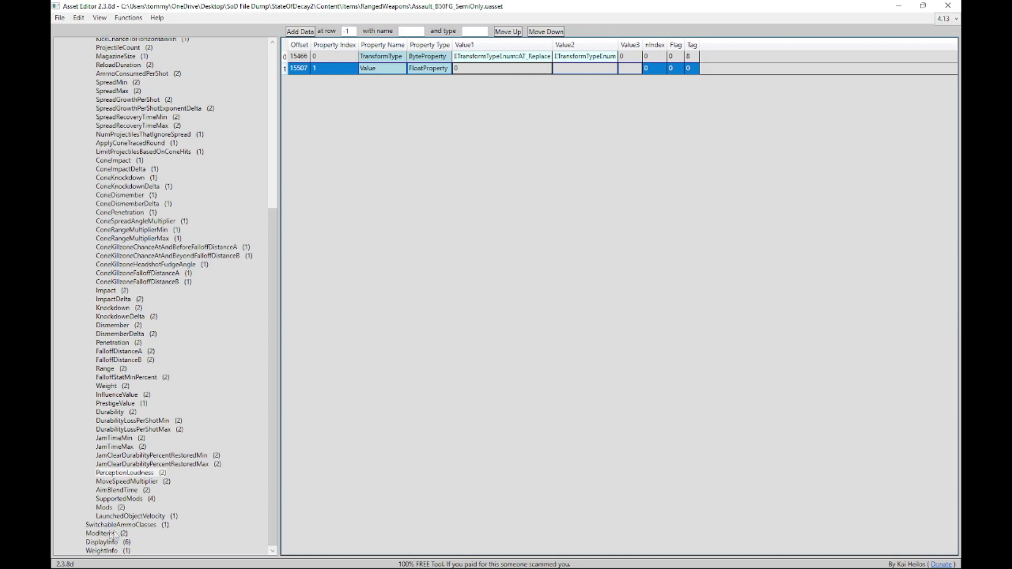
Expand the LaunchedObjectVelocity, SwitchableAmmoClasses and DisplayInfo entries to reach the weapon's text fields
left_click(131, 517)
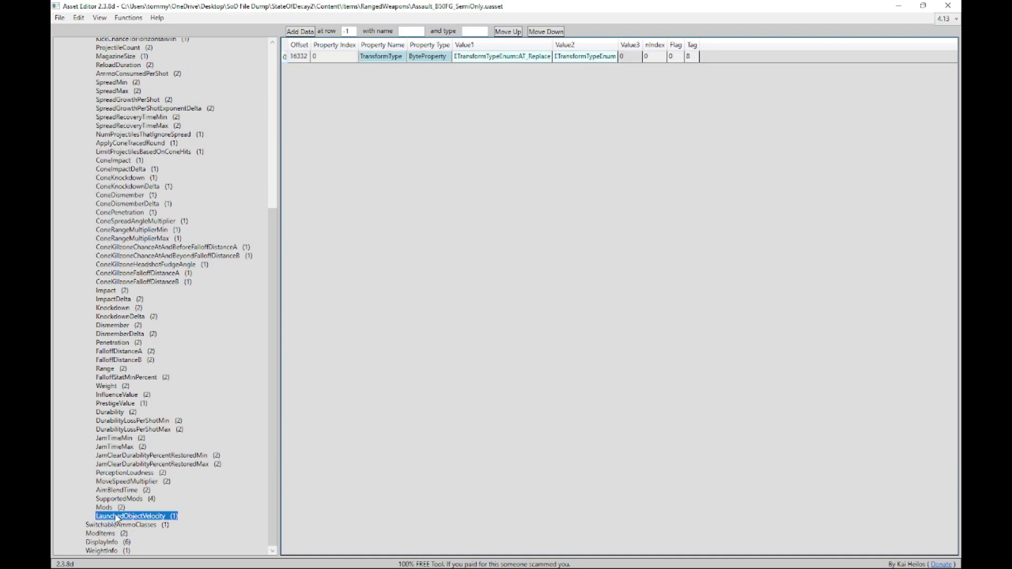
left_click(109, 526)
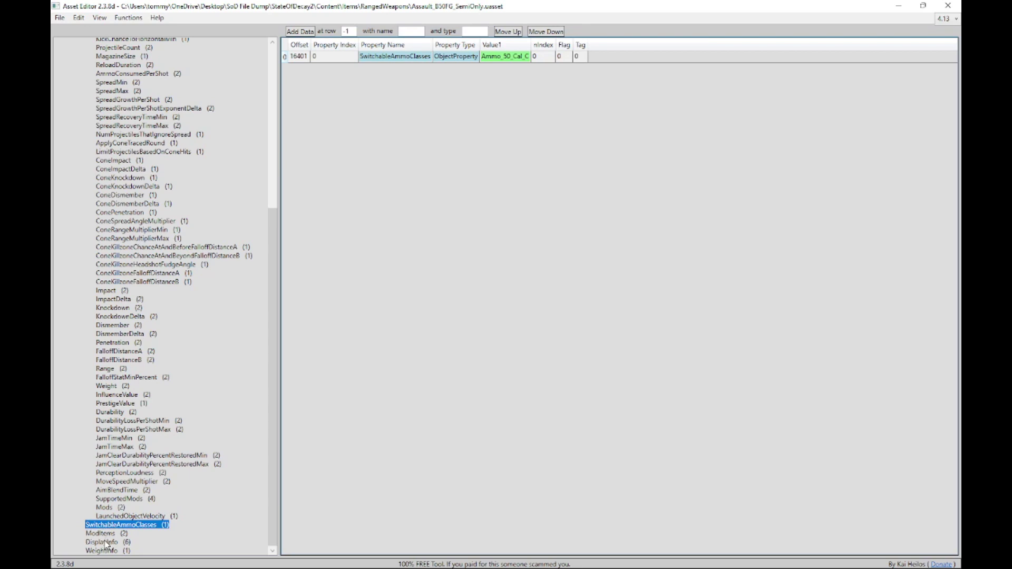
left_click(105, 543)
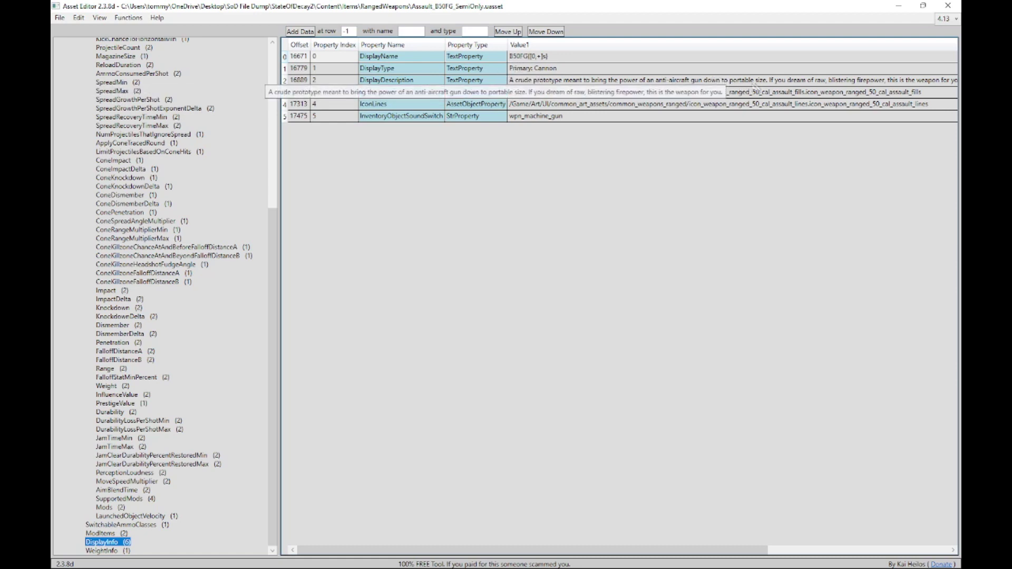
Change the DisplayName value to 'Tx Digital Gaming Angel on the Sholder'
left_click(523, 59)
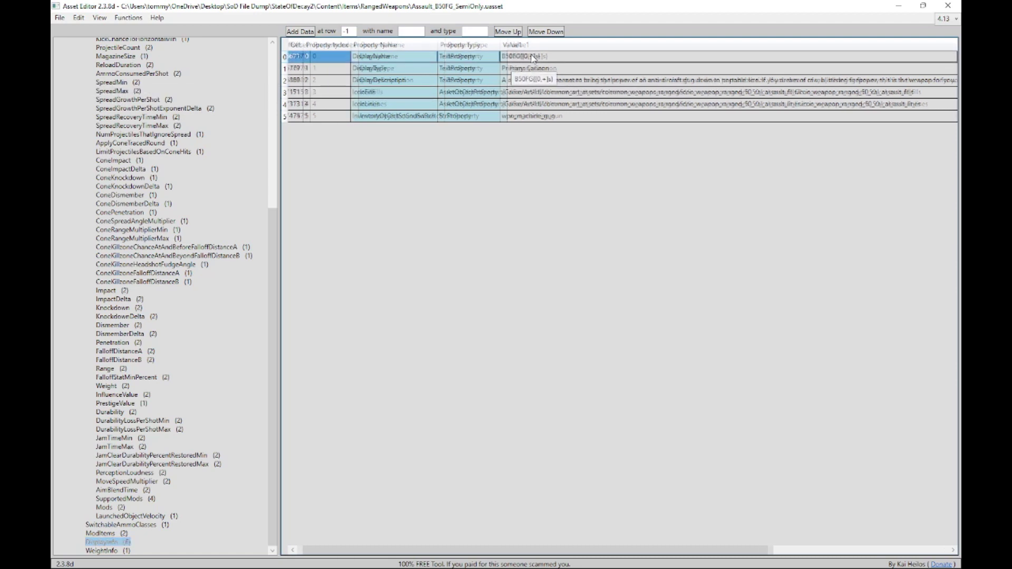
left_click(524, 60)
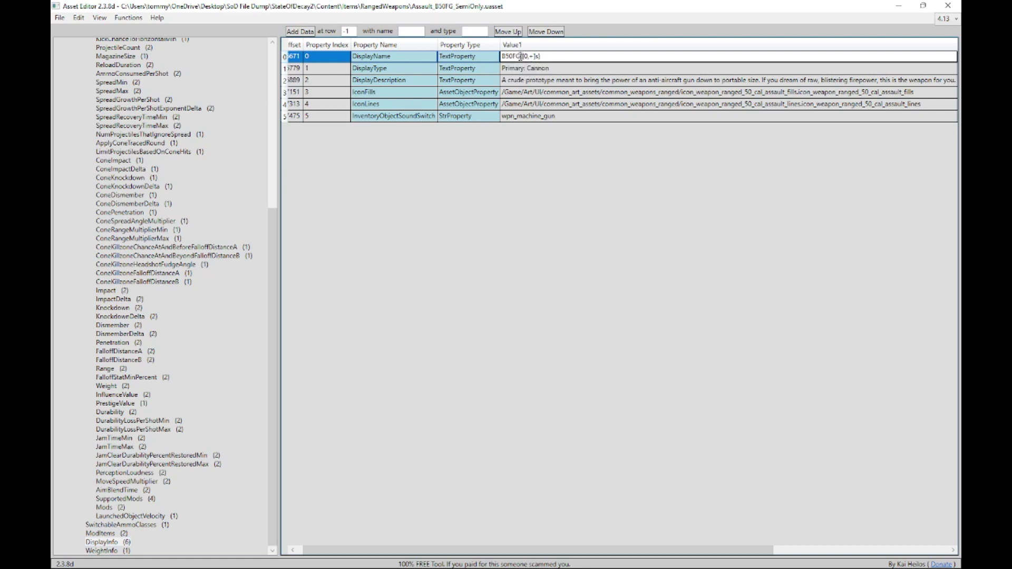
left_click_drag(520, 56, 498, 69)
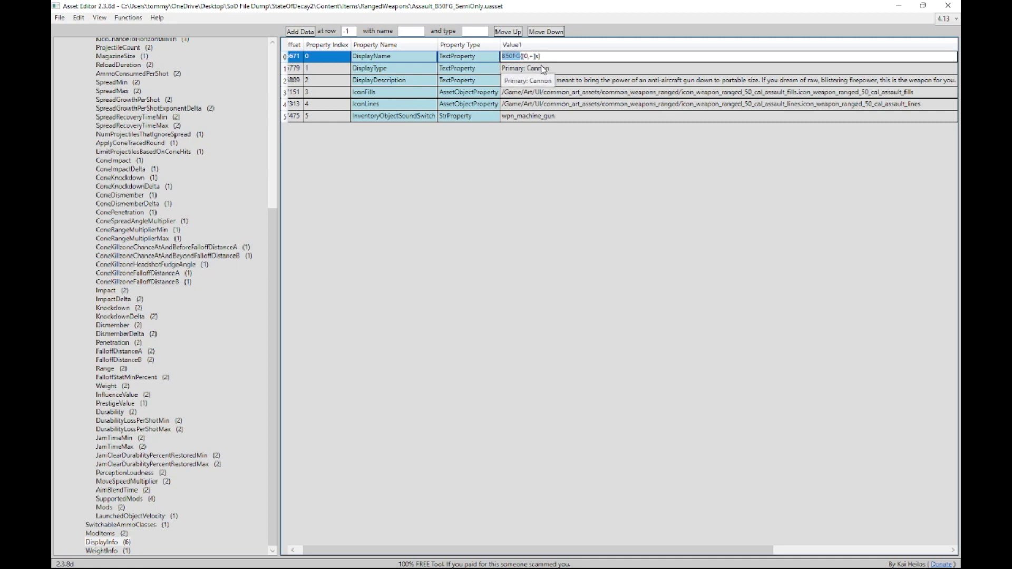
type("Tx Dig")
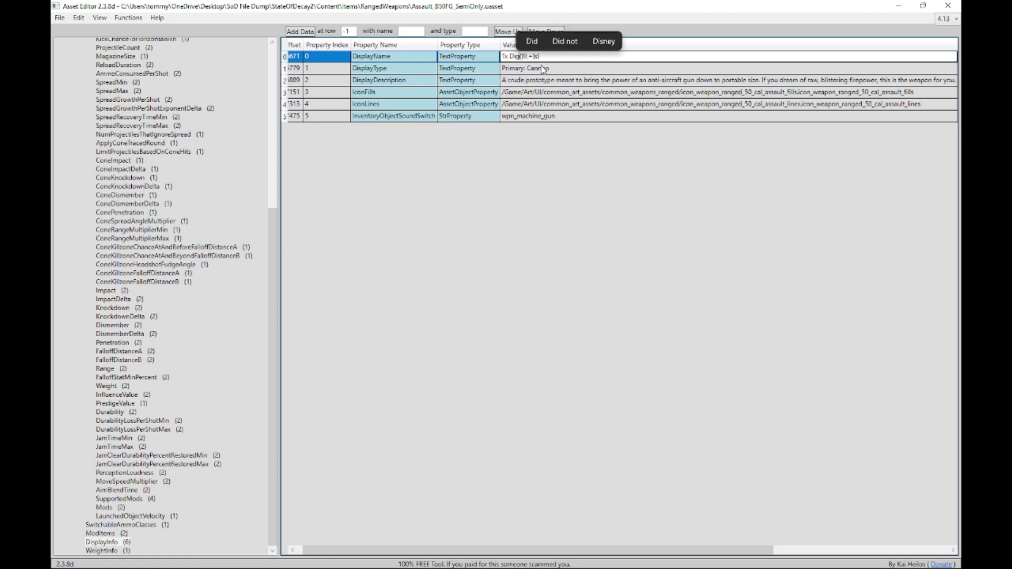
type("ital Gam")
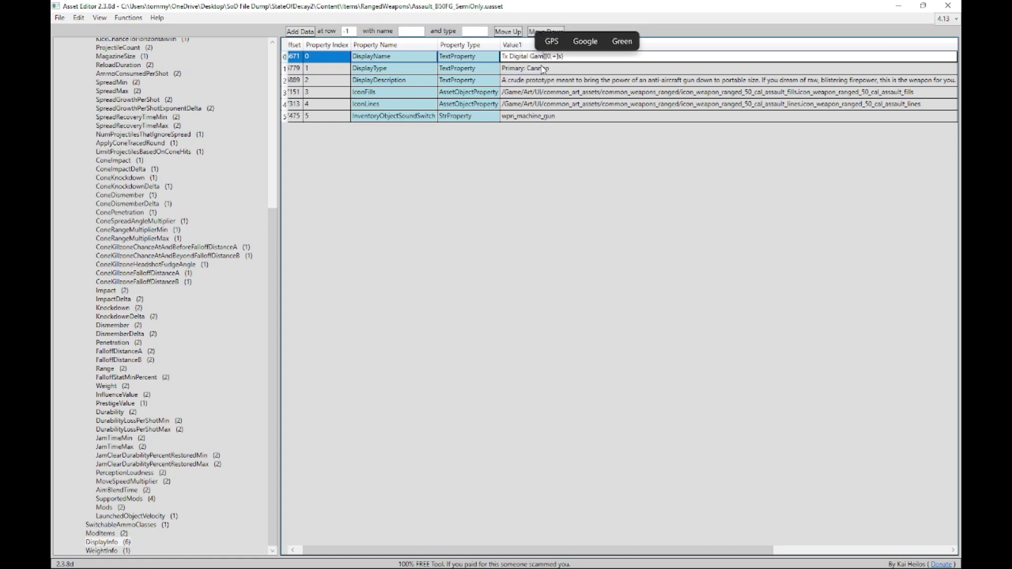
type("ing ")
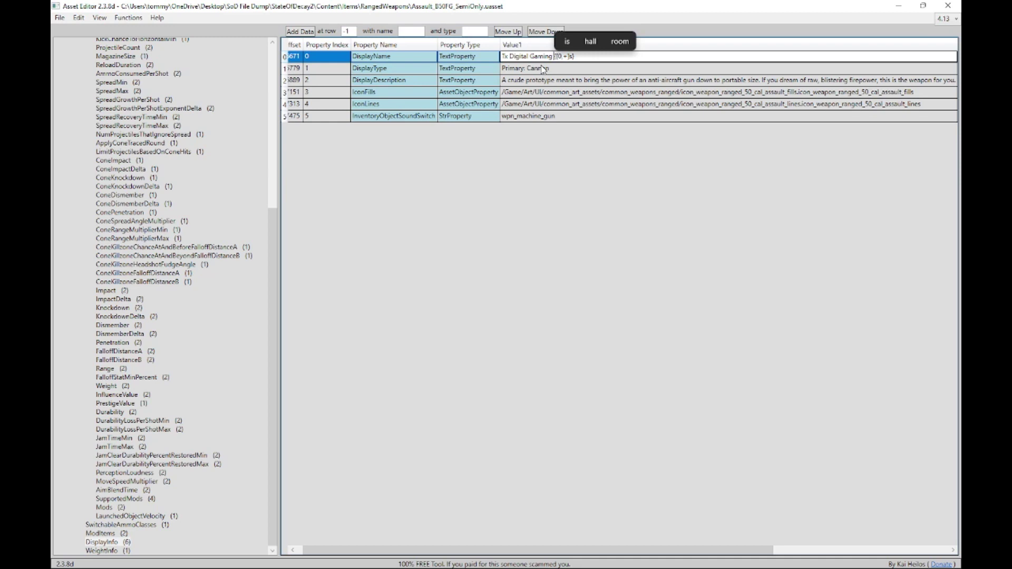
type("A")
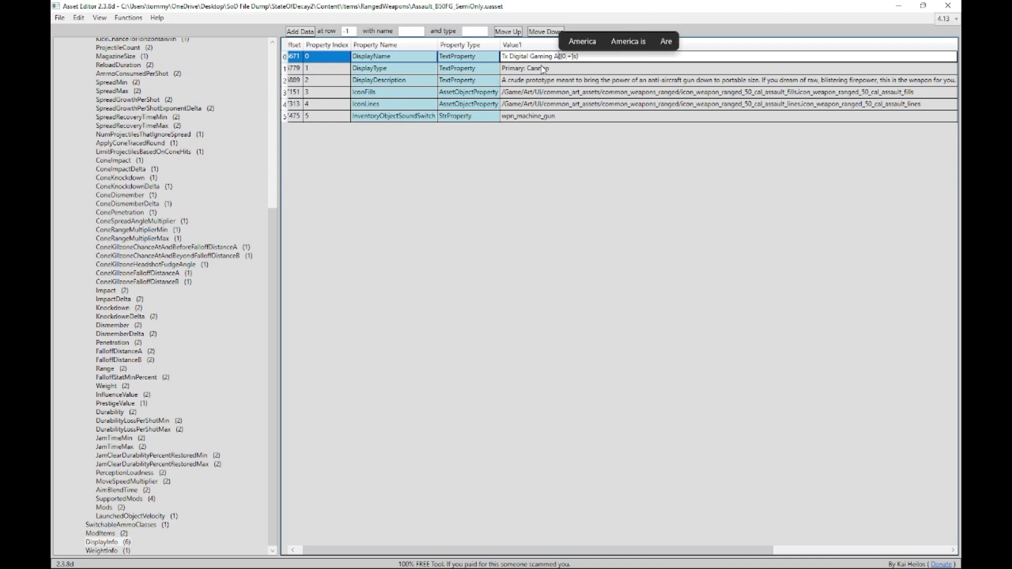
type("ngel on ")
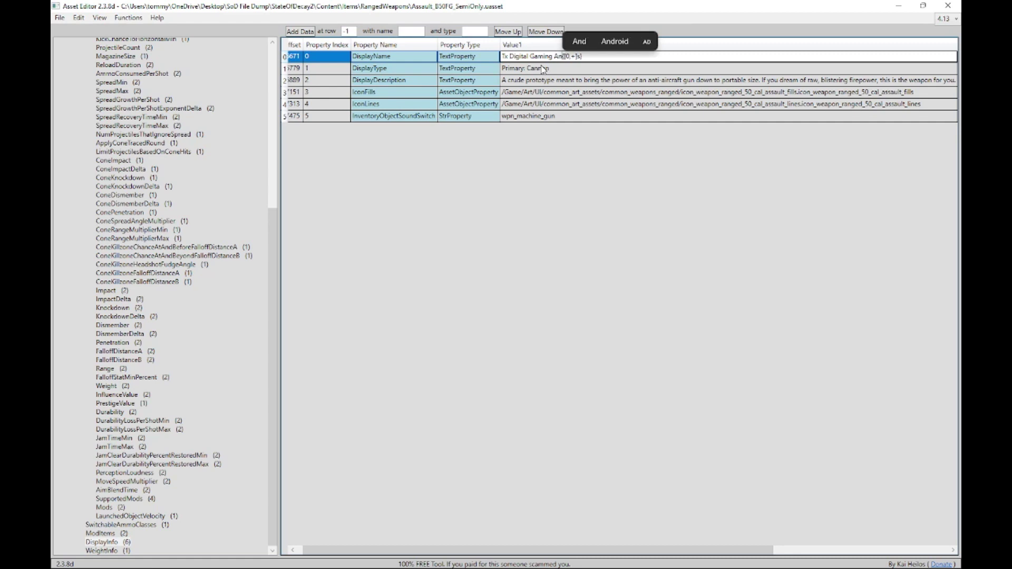
type("the Sho")
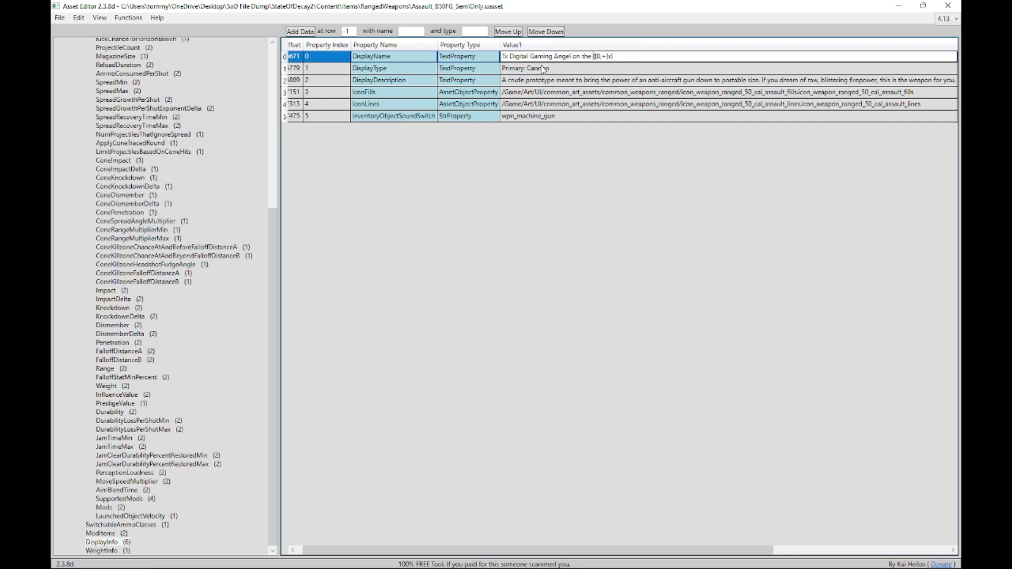
type("lder")
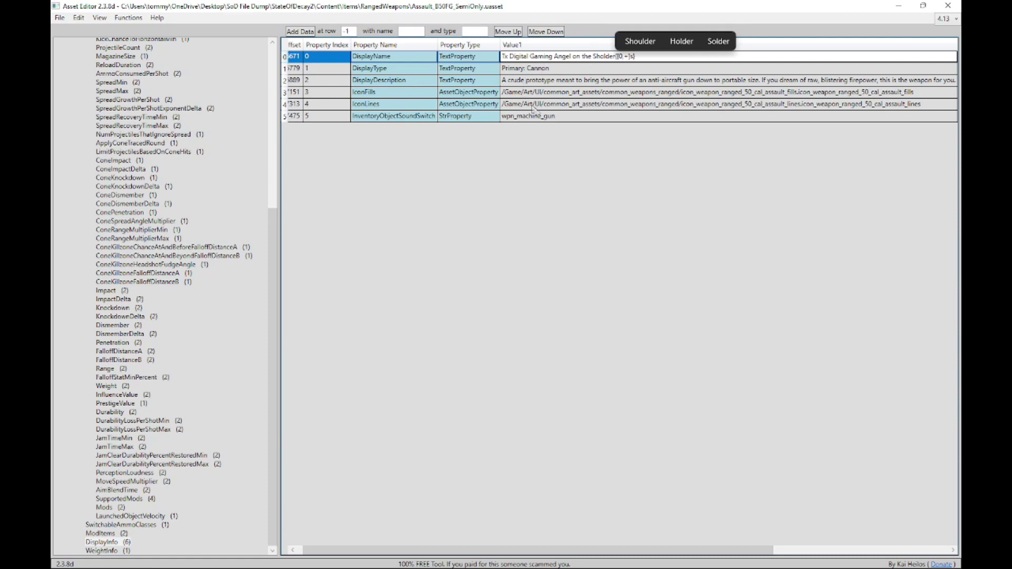
left_click(508, 80)
Overwrite the DisplayDescription value with 'Pure Godlike Power in the pull of a trigger'
left_click(508, 80)
left_click_drag(502, 80, 960, 109)
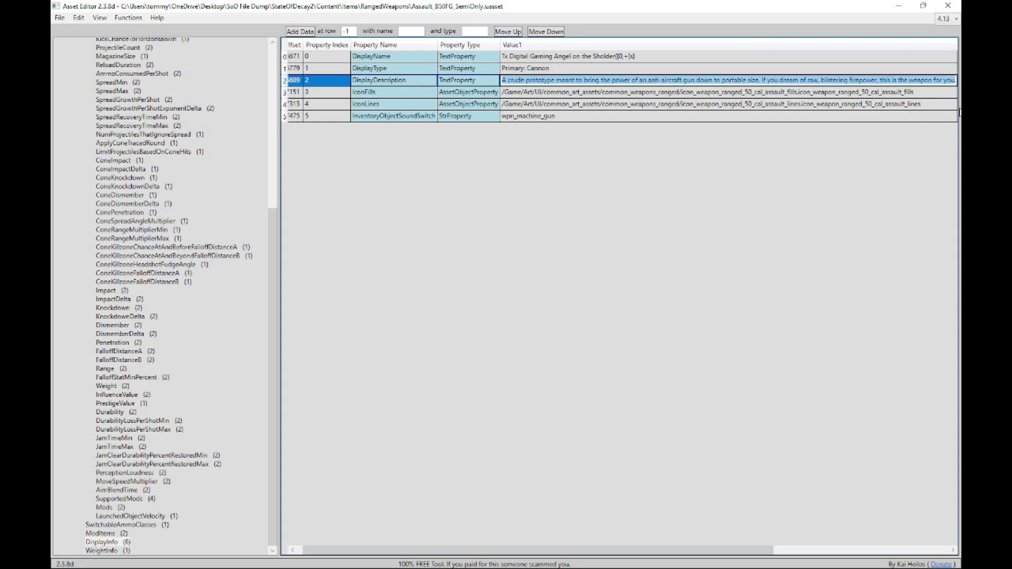
type("Pure ")
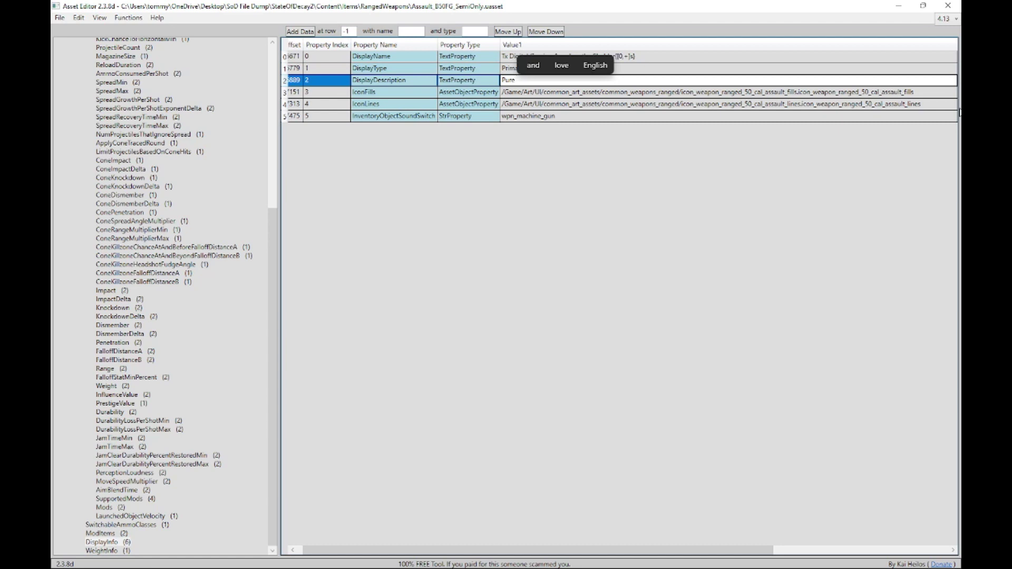
type("Go")
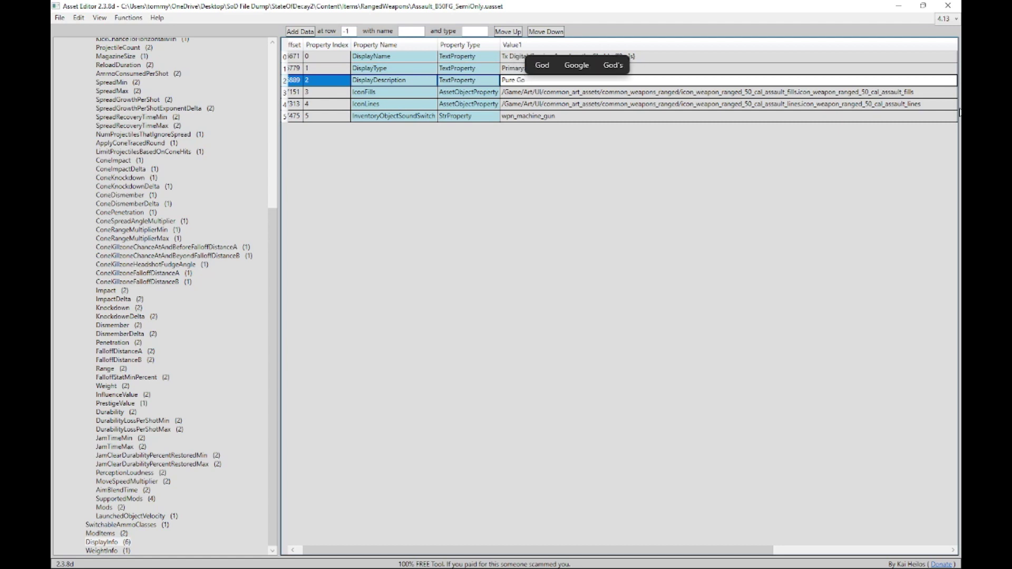
type("dlike ")
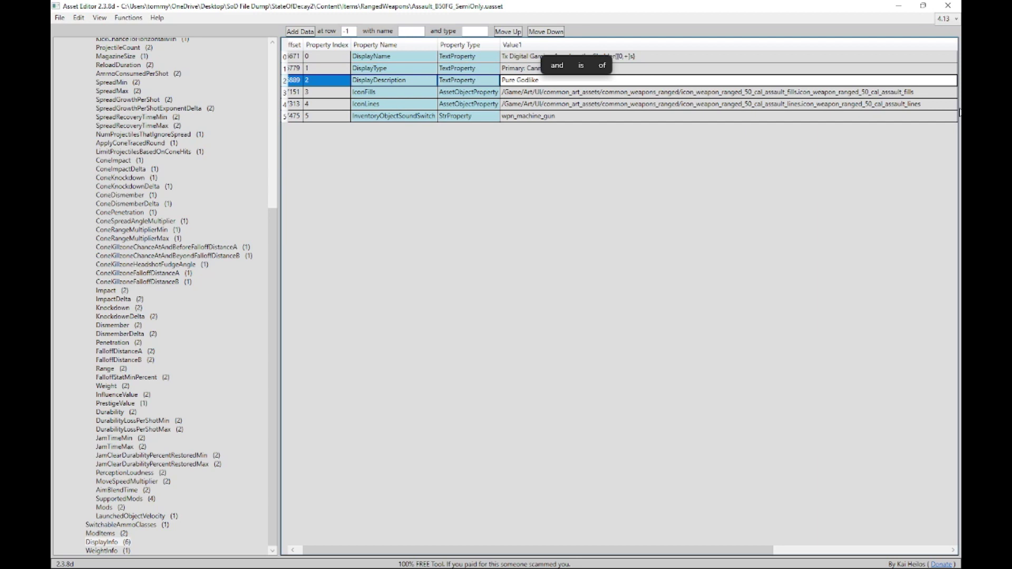
type("Power in")
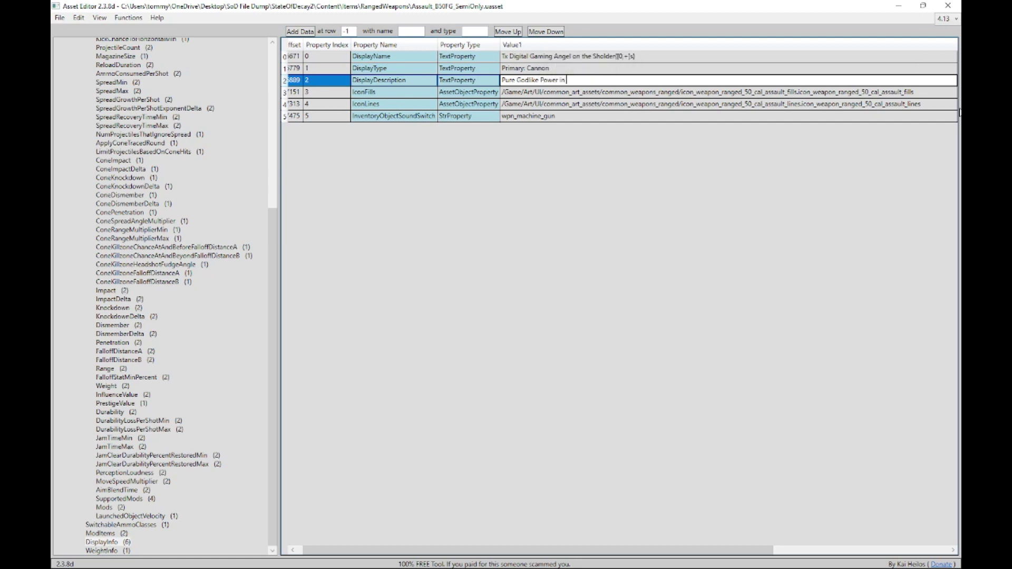
type("the p")
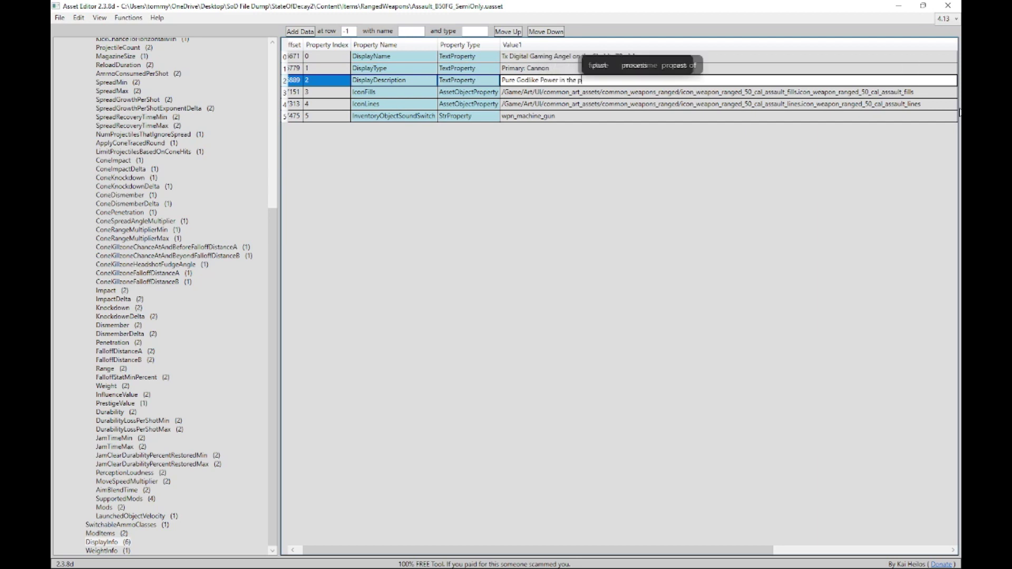
type("ull of a trigger")
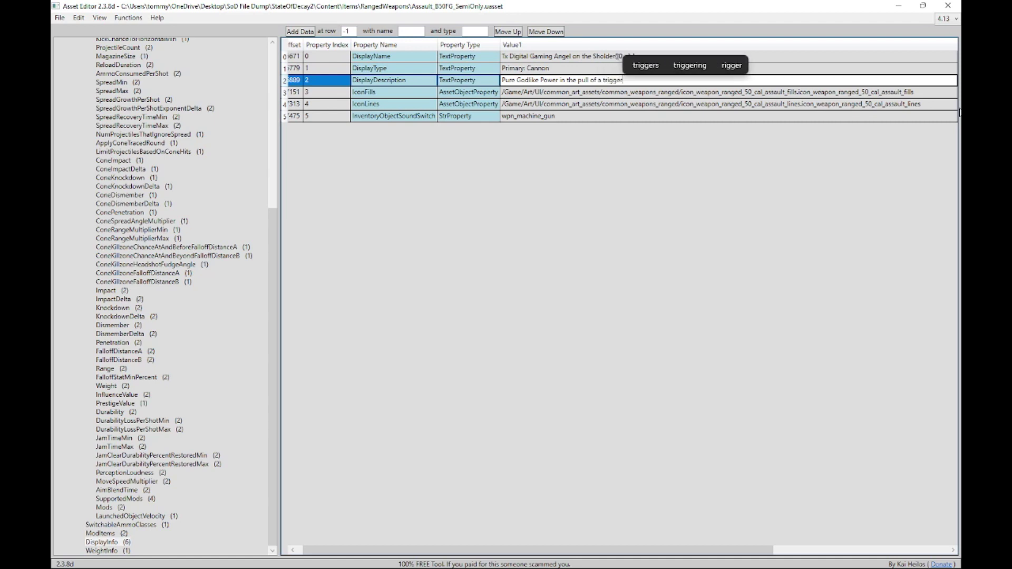
key("Return")
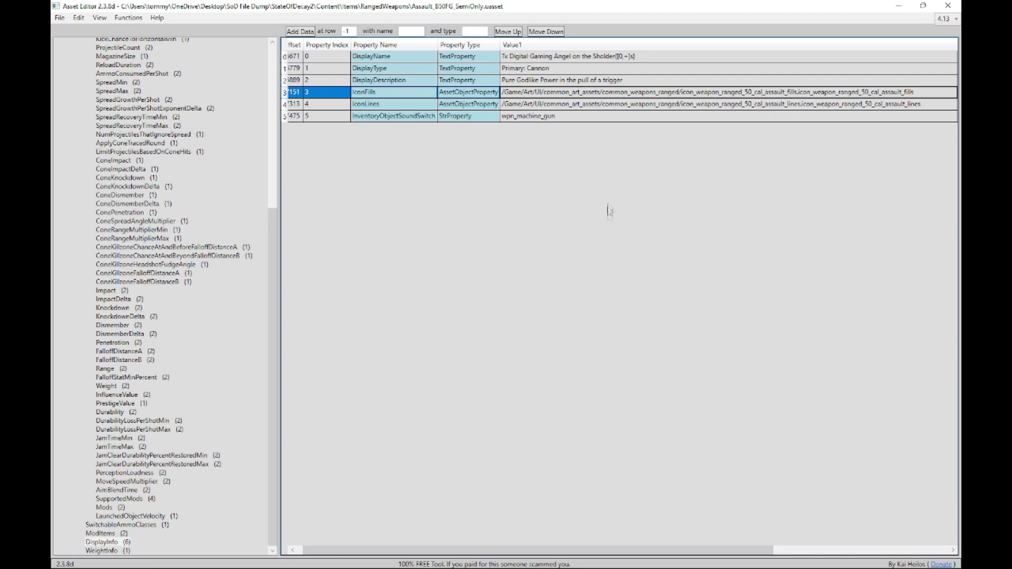
left_click_drag(274, 243, 259, 58)
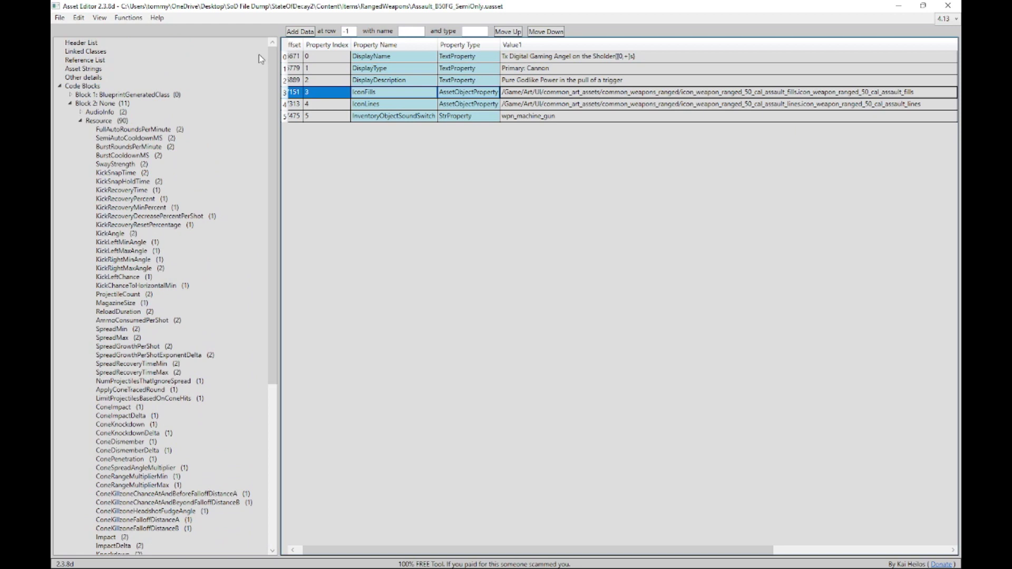
Start a File > Save As of the asset and go to the Desktop
left_click(60, 18)
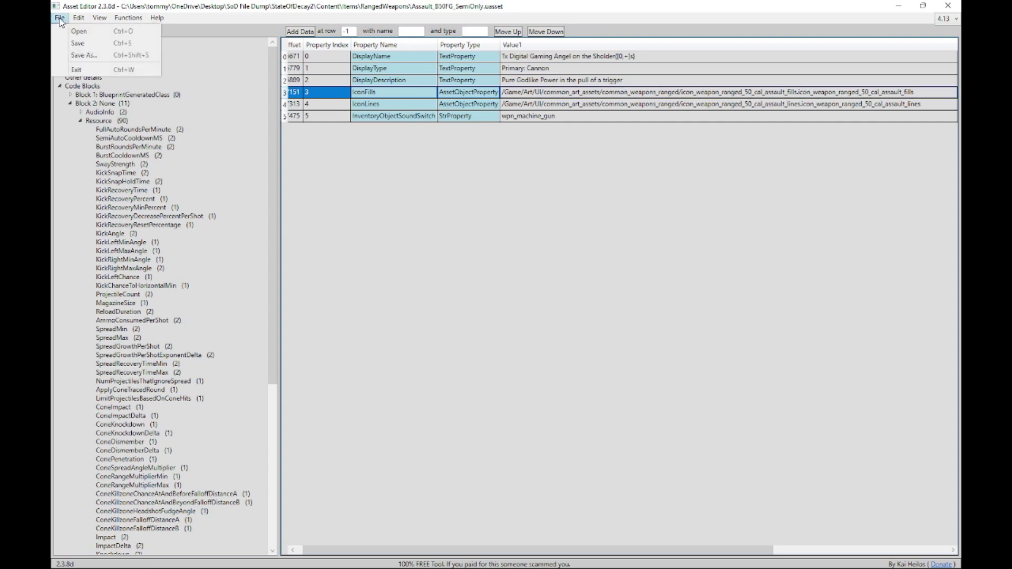
left_click(83, 56)
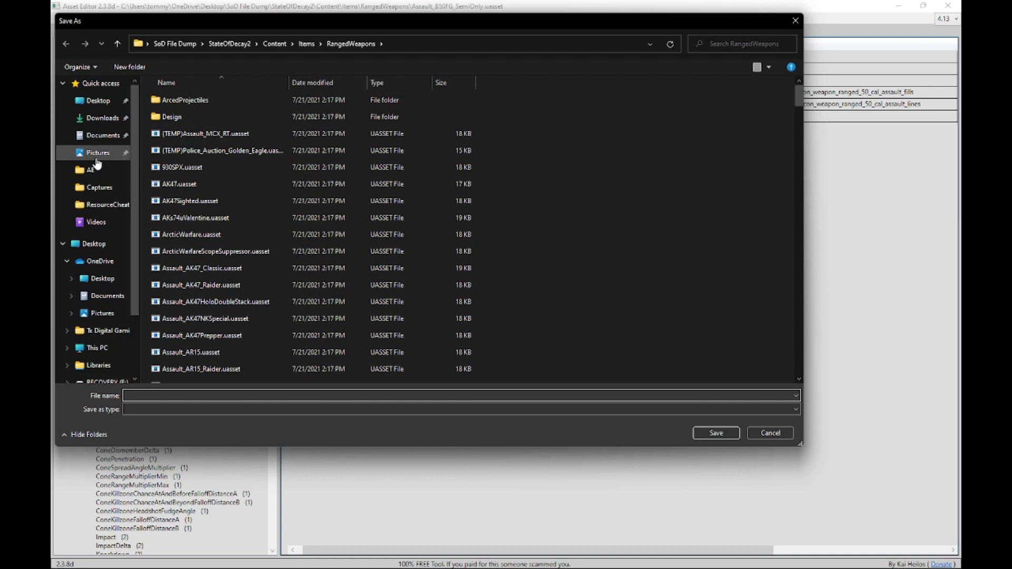
left_click(72, 250)
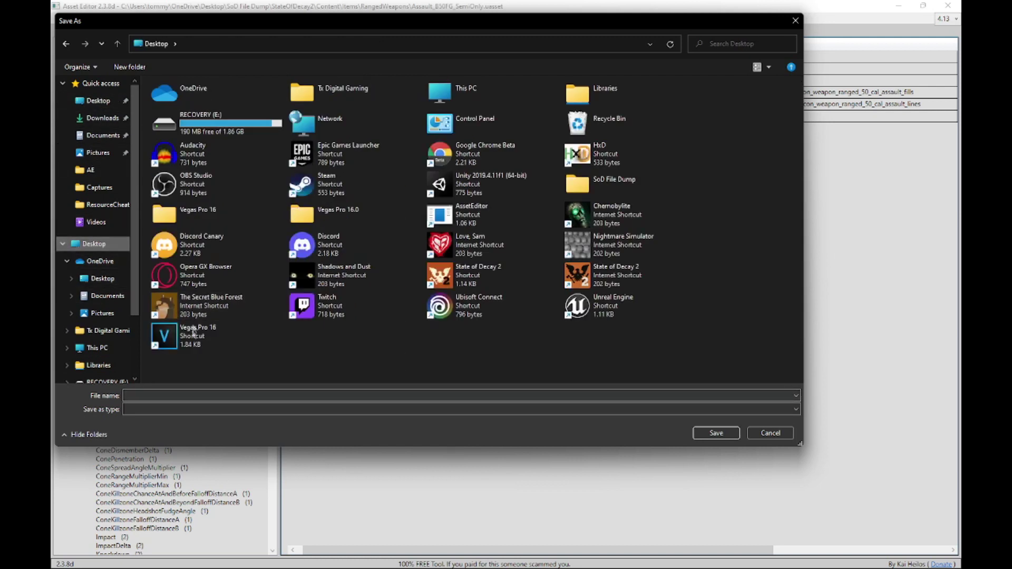
Create a new folder named StateOfDecay2 on the Desktop
right_click(484, 364)
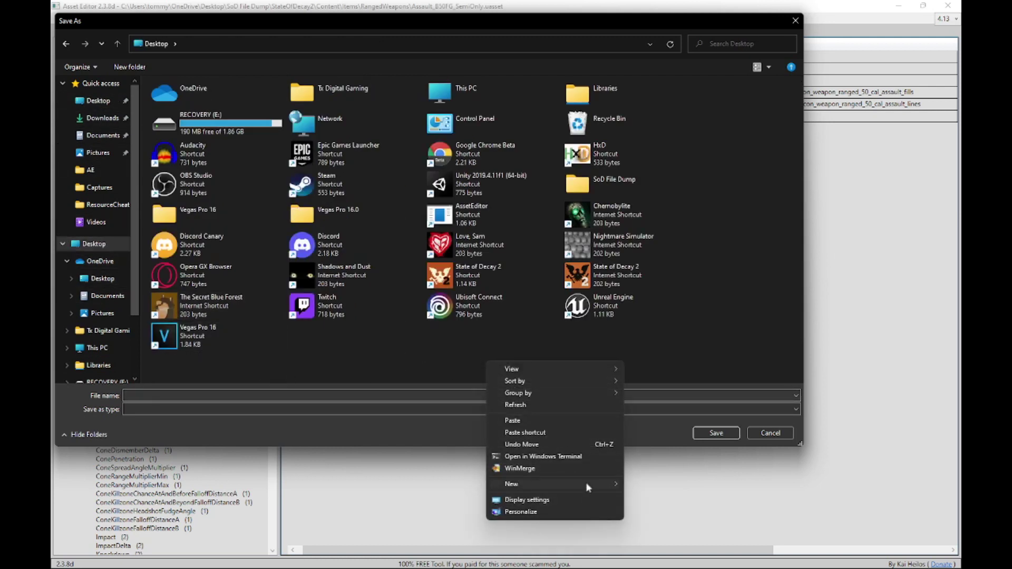
mouse_move(594, 484)
left_click(642, 486)
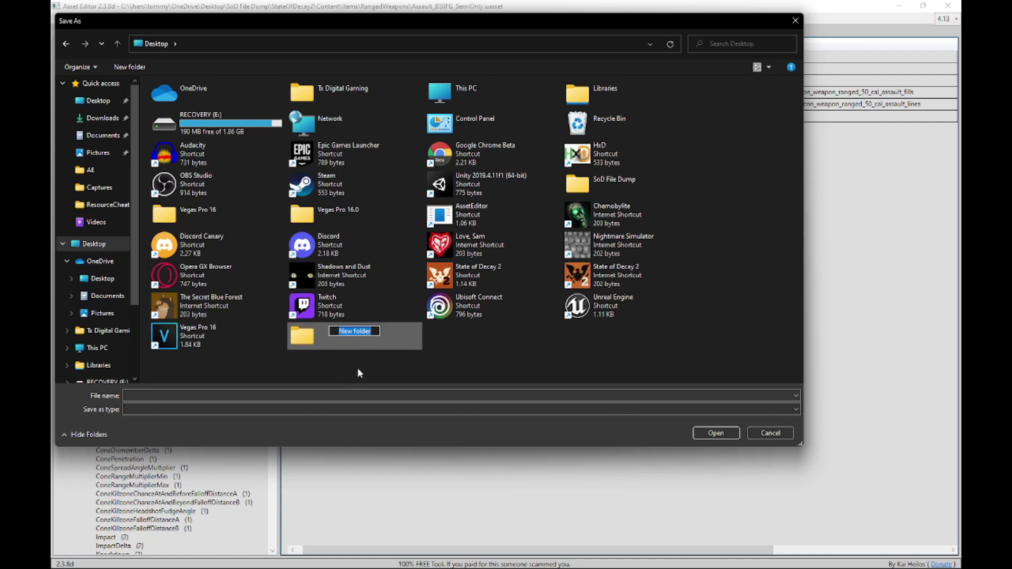
type("St")
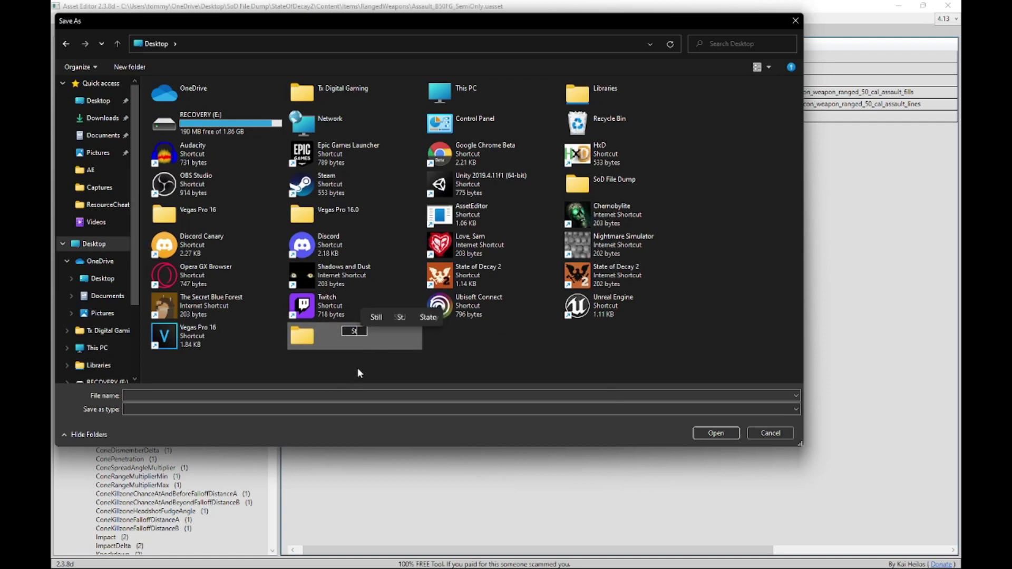
type("ateO")
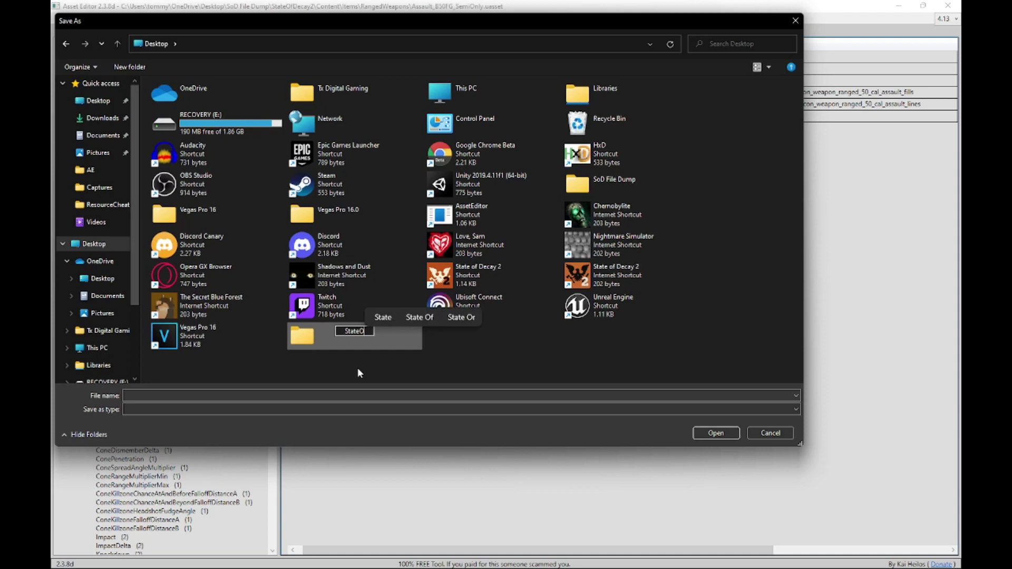
type("fDecay2")
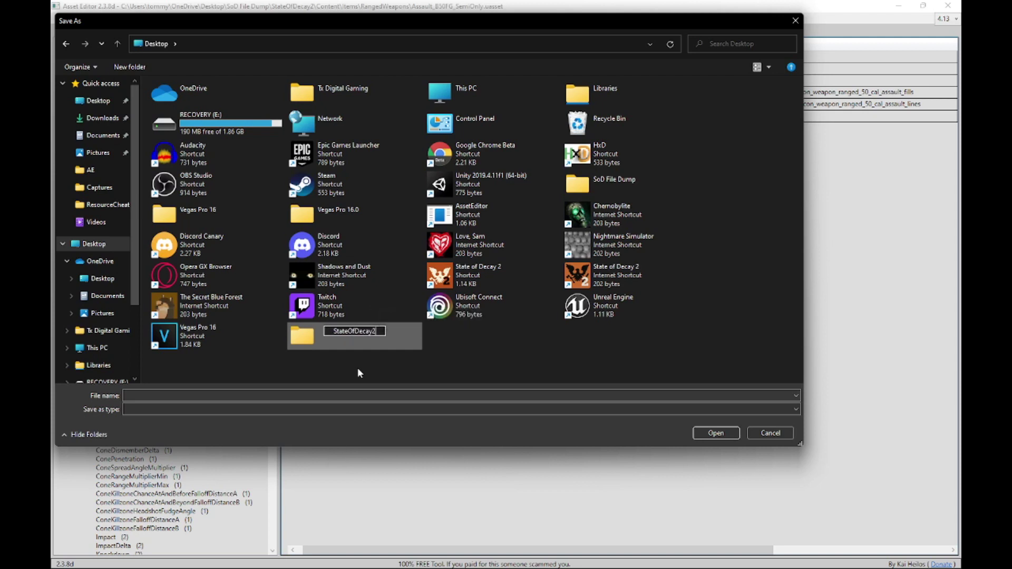
key("Return")
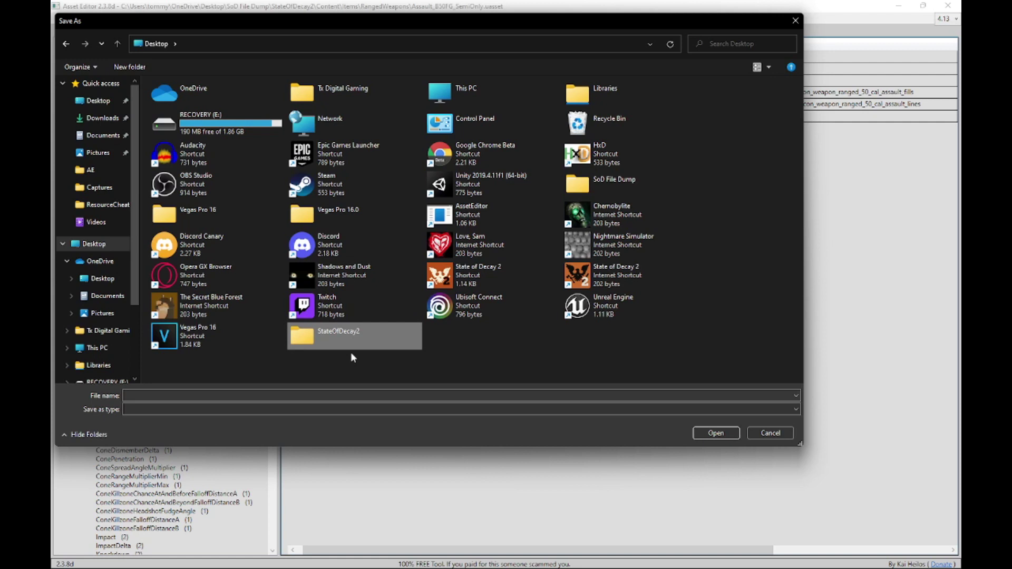
Inside StateOfDecay2, create a folder named Content
double_click(352, 346)
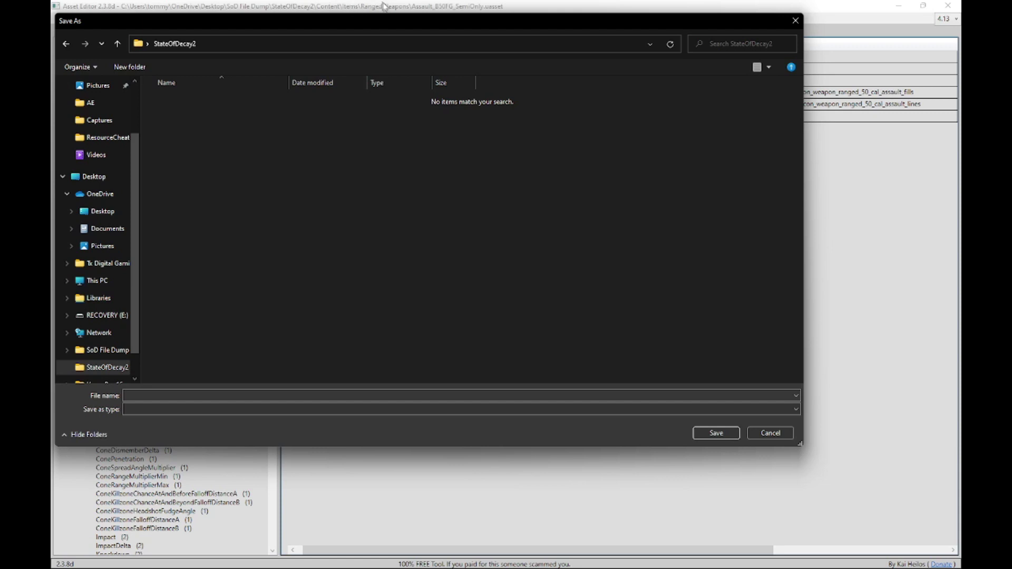
right_click(187, 222)
mouse_move(298, 359)
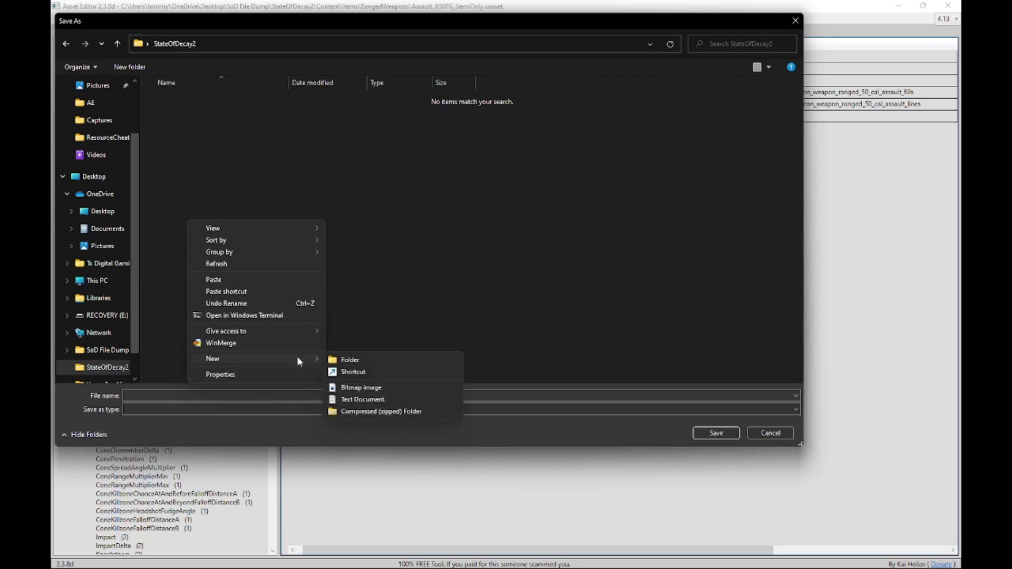
left_click(340, 359)
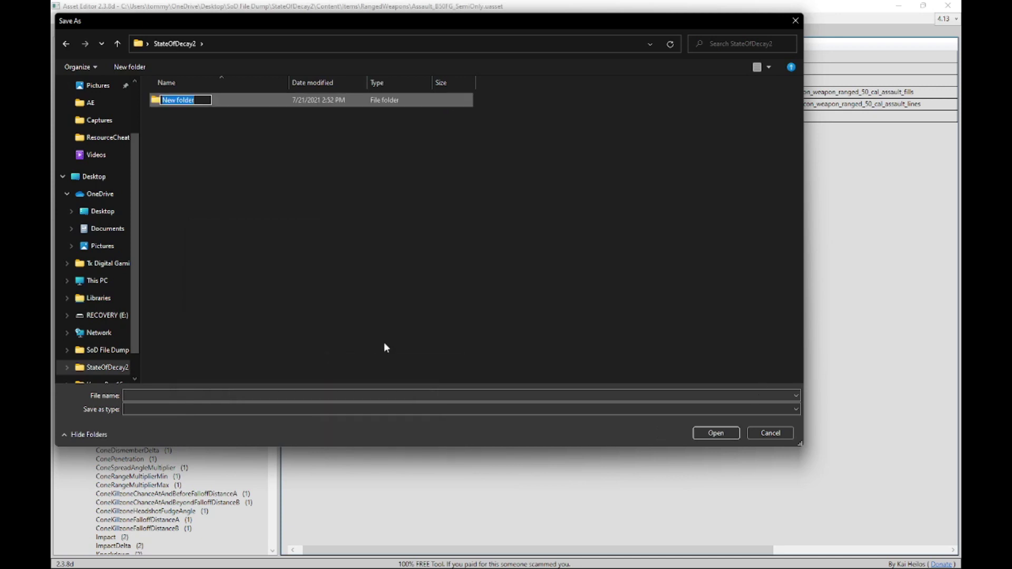
key("BackSpace")
type("Content")
key("Return")
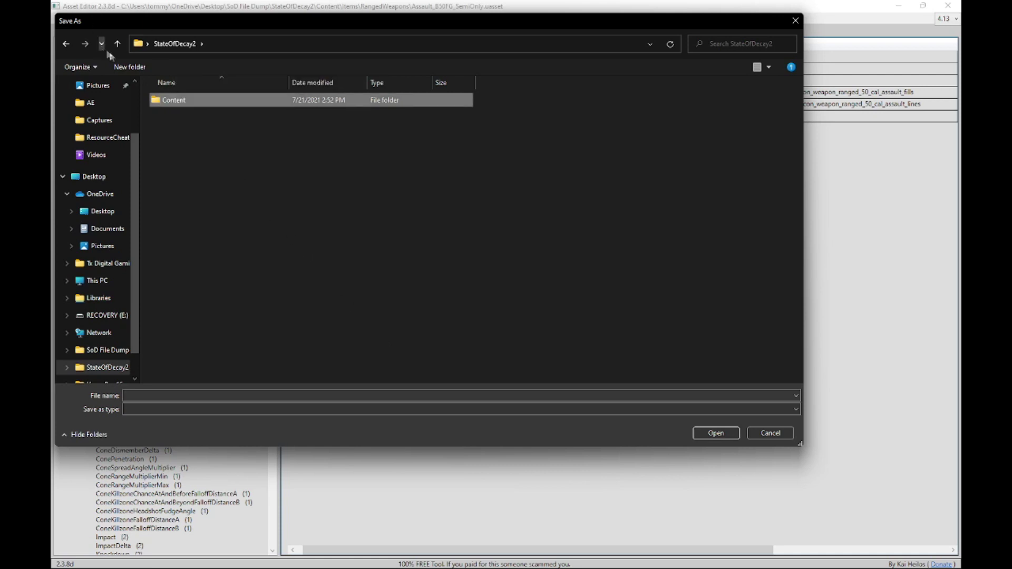
Inside Content, create a folder named Items
double_click(170, 101)
right_click(186, 140)
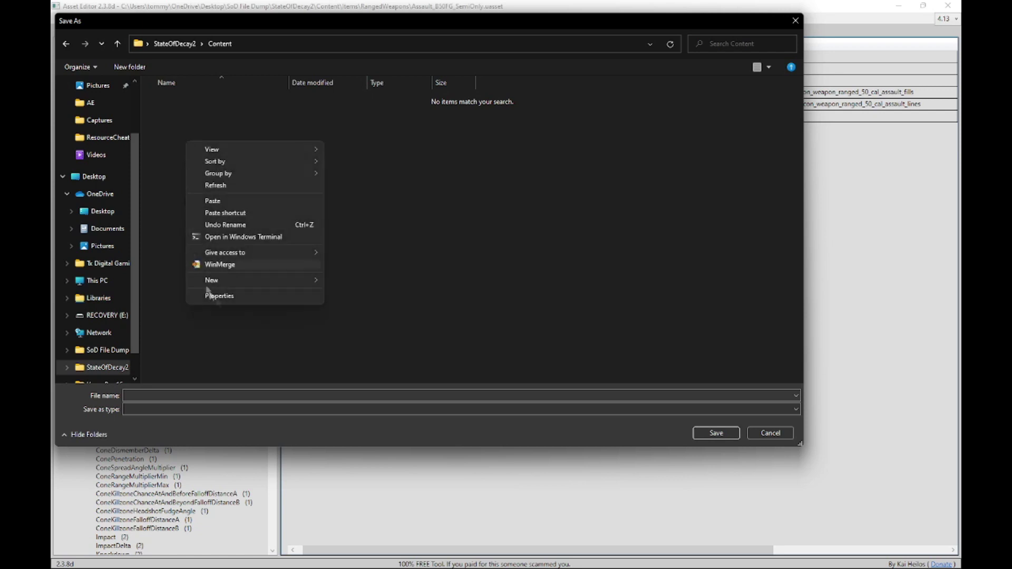
mouse_move(309, 280)
left_click(344, 282)
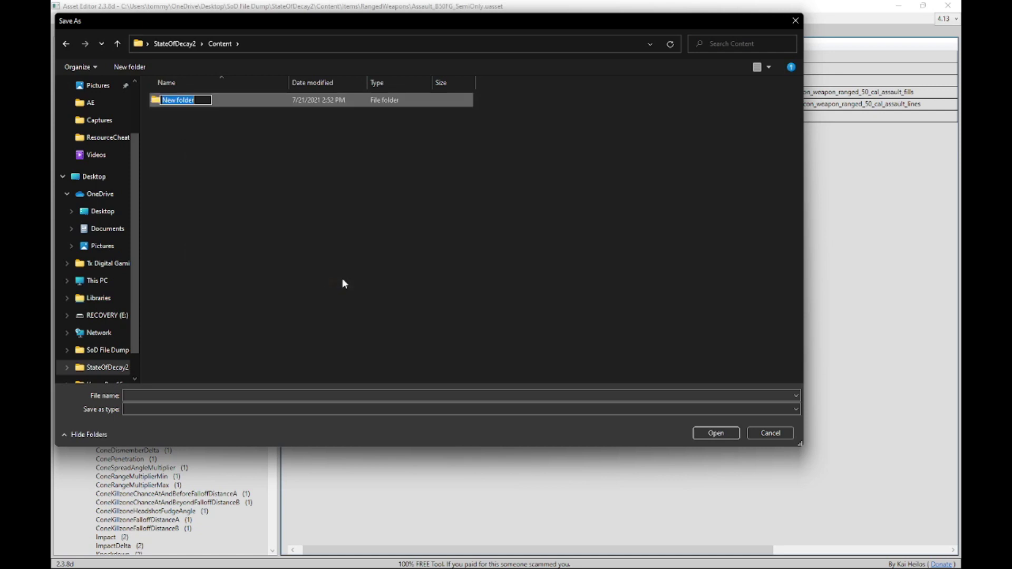
type("Ite")
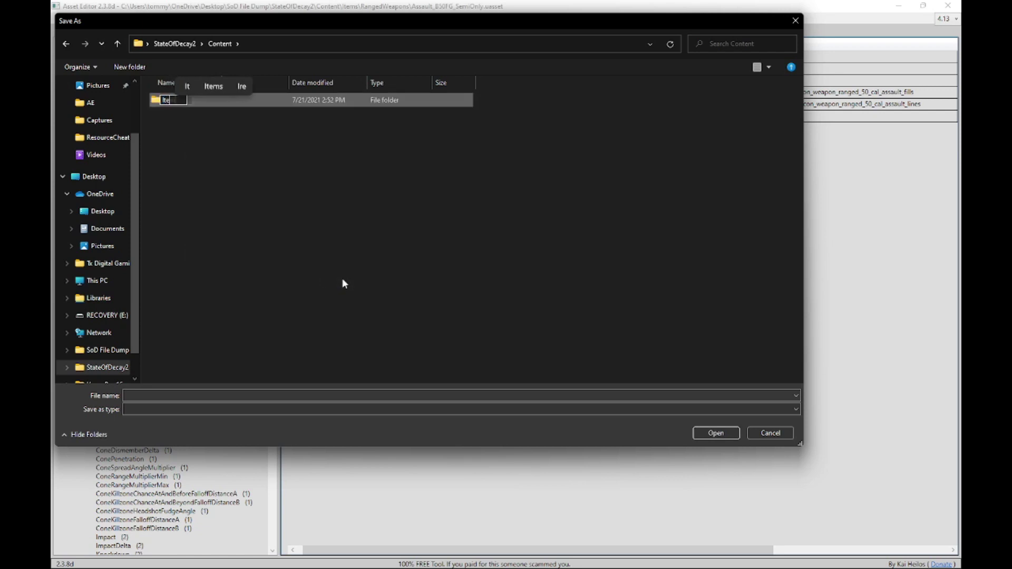
type("ms")
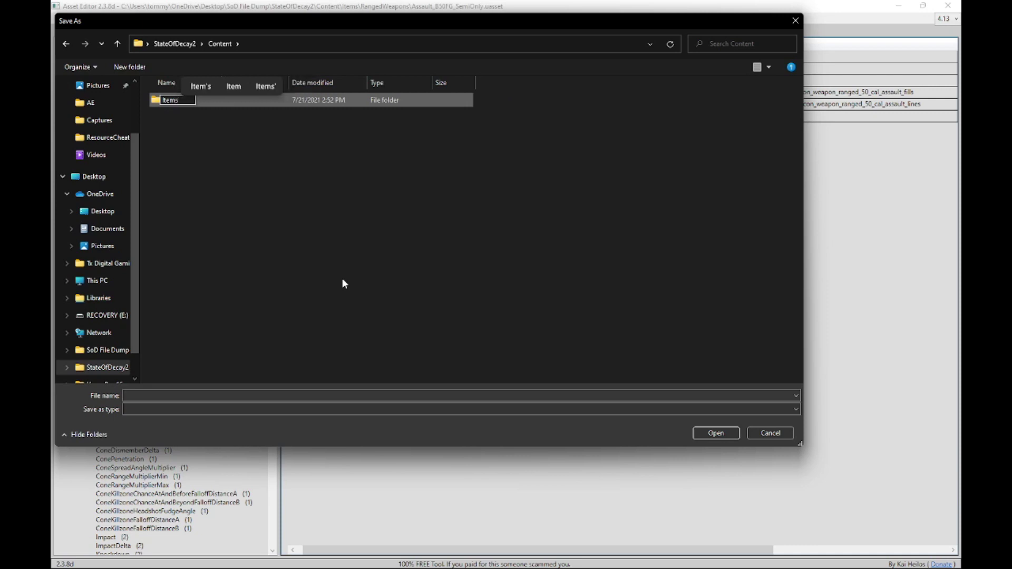
key("Return")
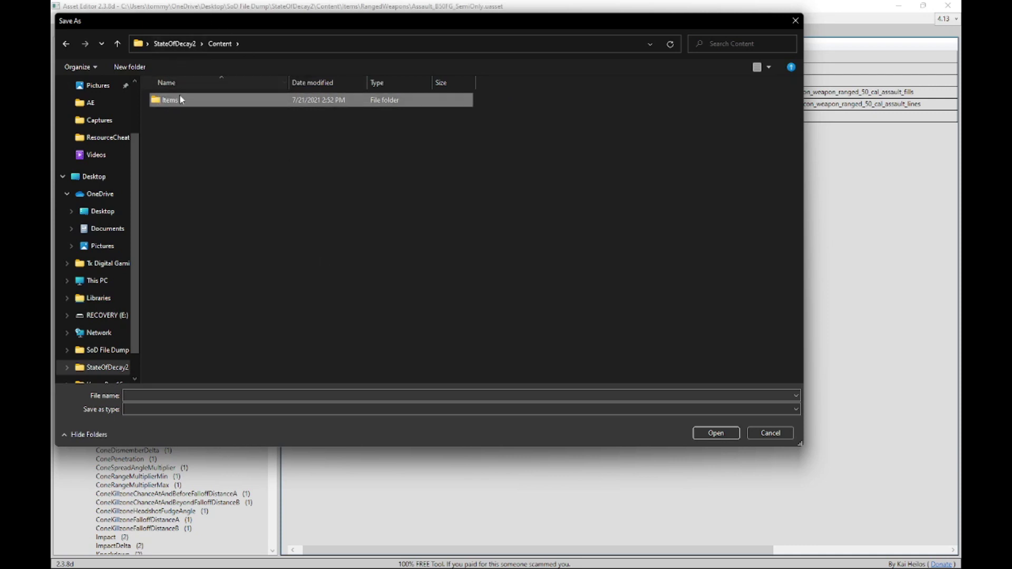
Inside Items, create a folder named RangedWeapons
double_click(175, 101)
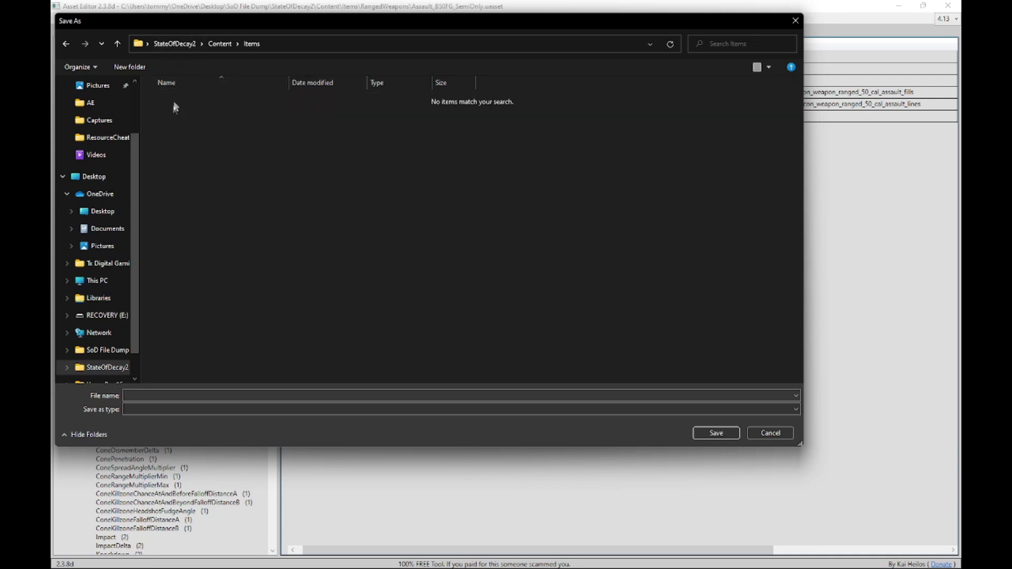
right_click(190, 193)
mouse_move(293, 332)
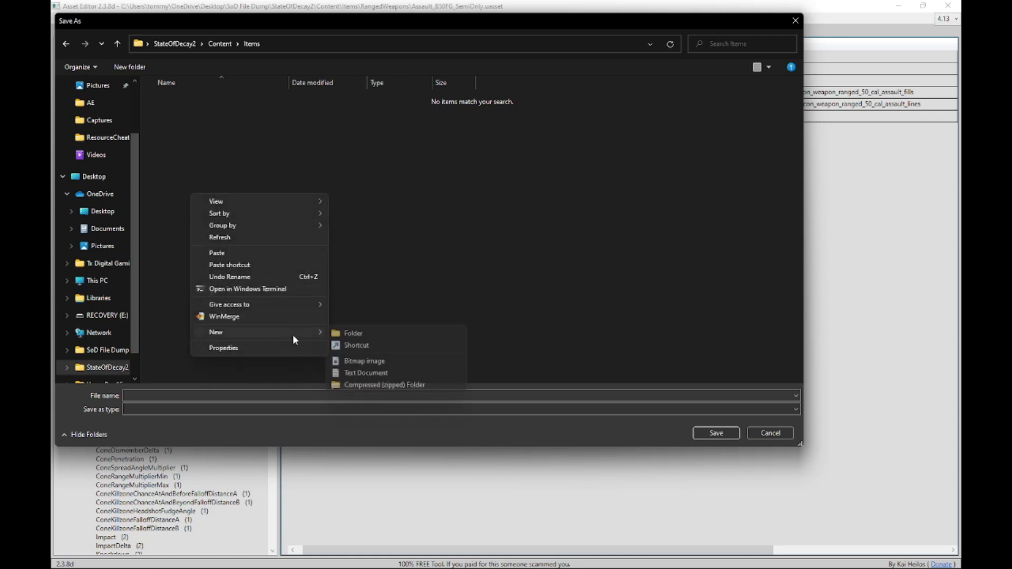
left_click(352, 333)
type("Ra")
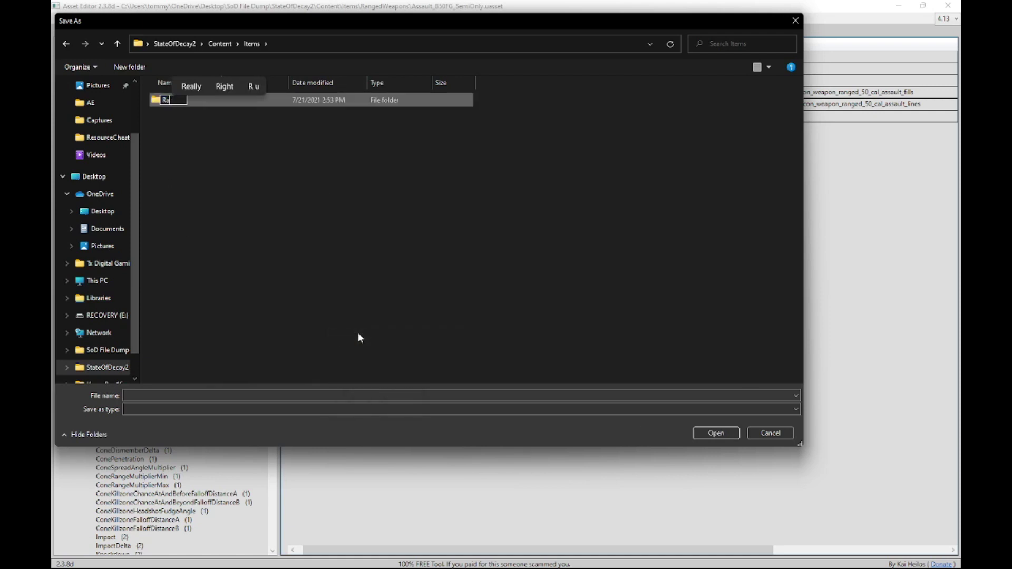
type("ngedWeapons")
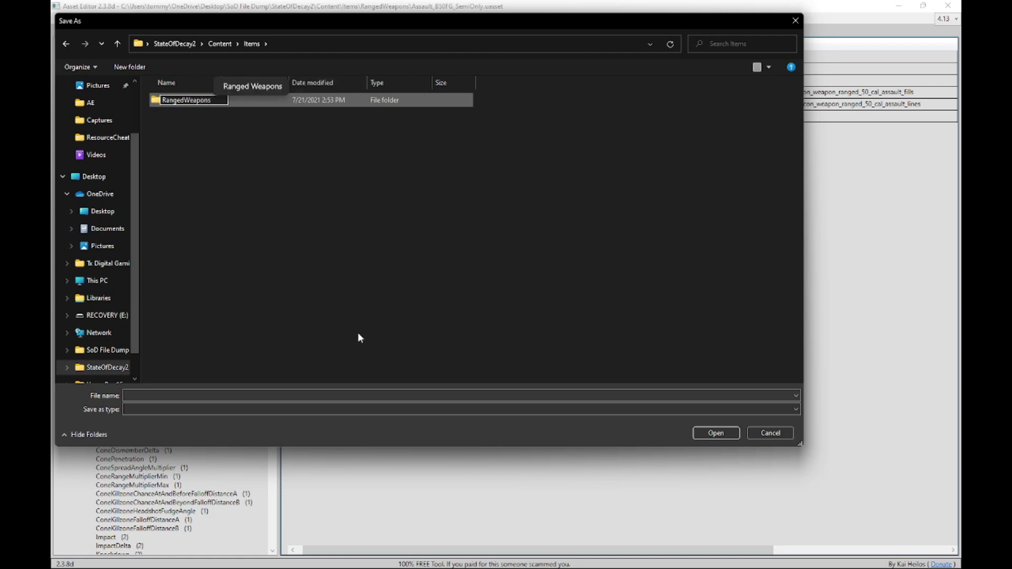
key("Return")
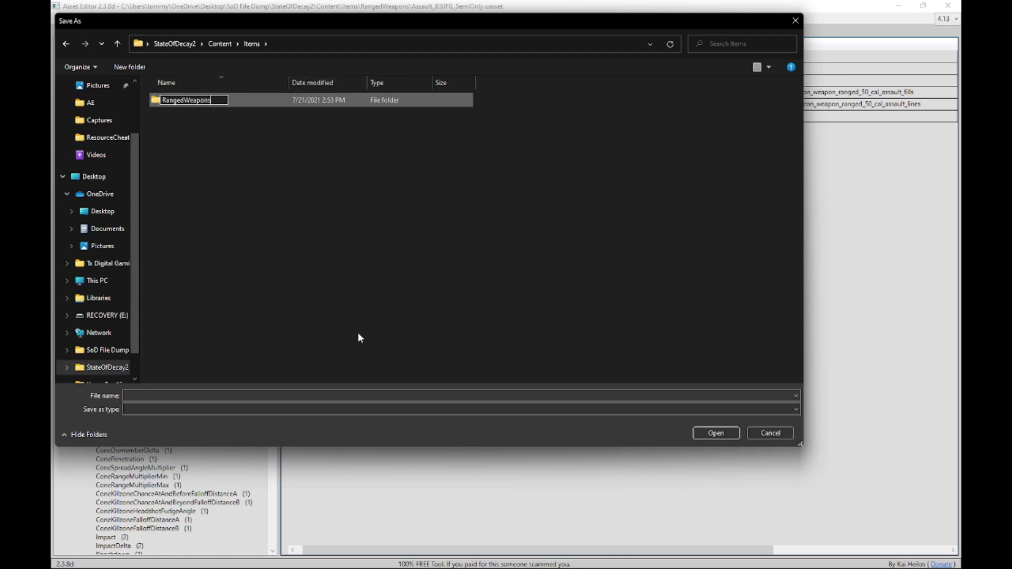
Save the asset in RangedWeapons as Assault_B50FG_SemiOnly.uasset
double_click(187, 101)
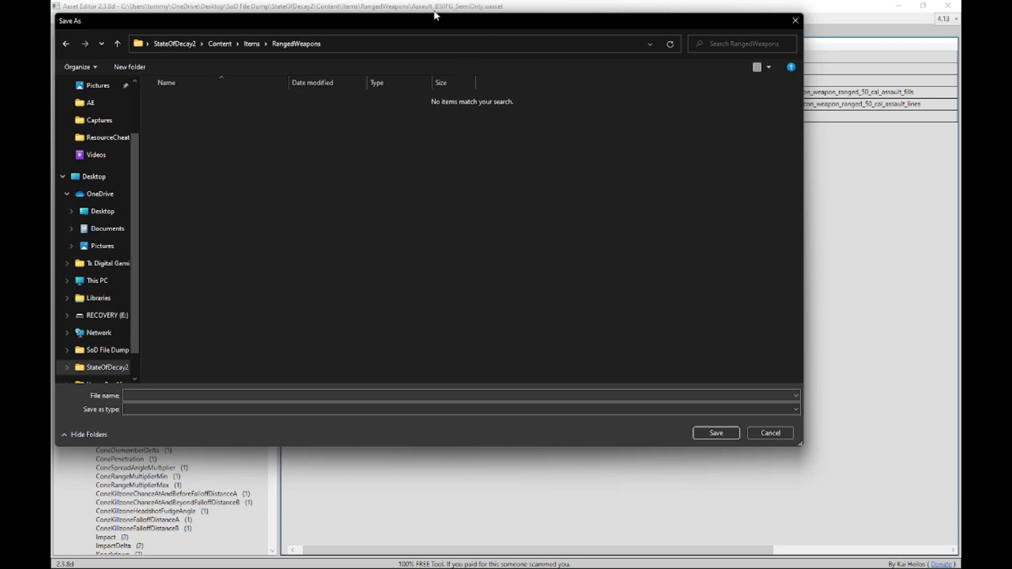
left_click(190, 396)
type("As")
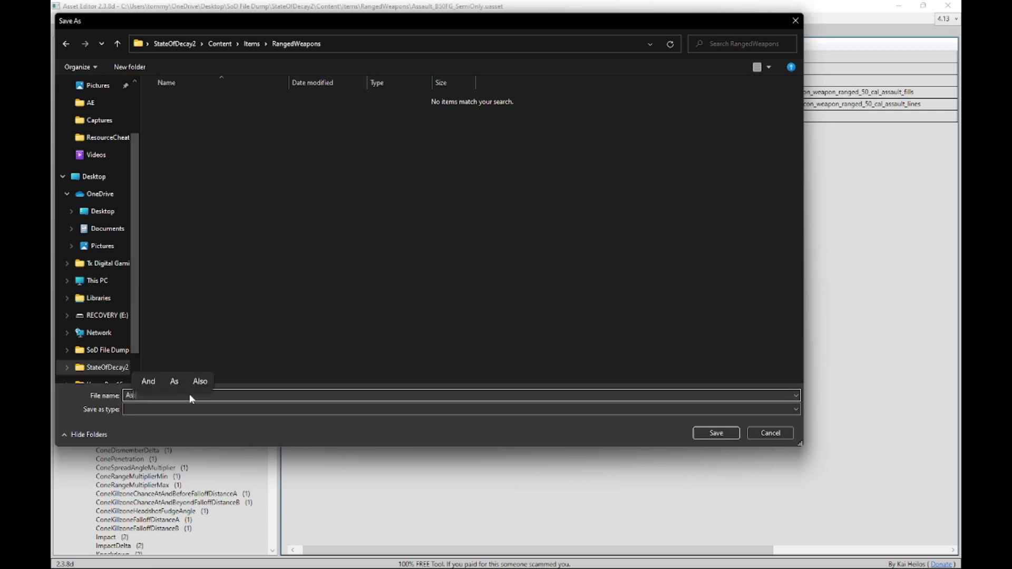
type("sault")
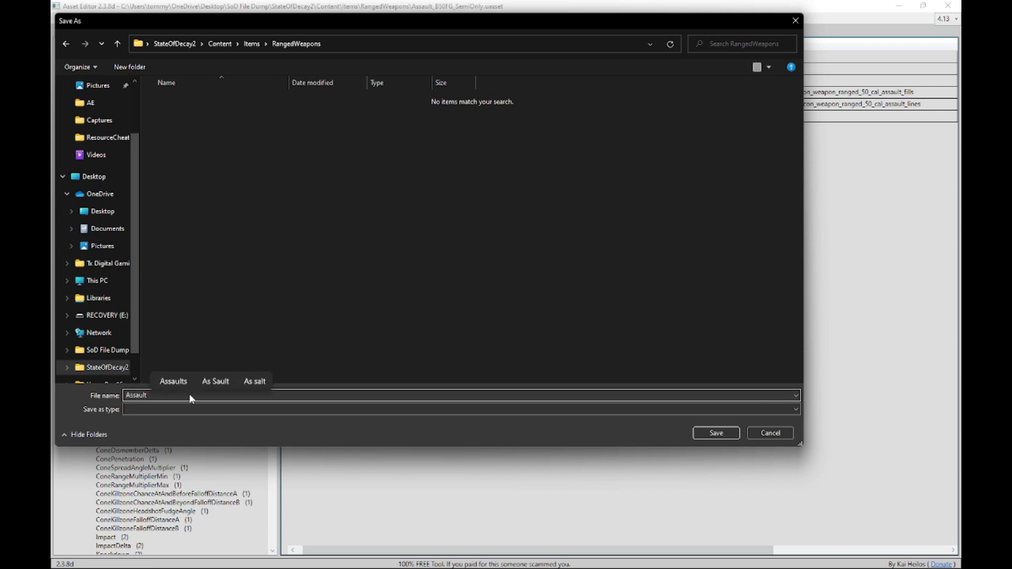
type("_")
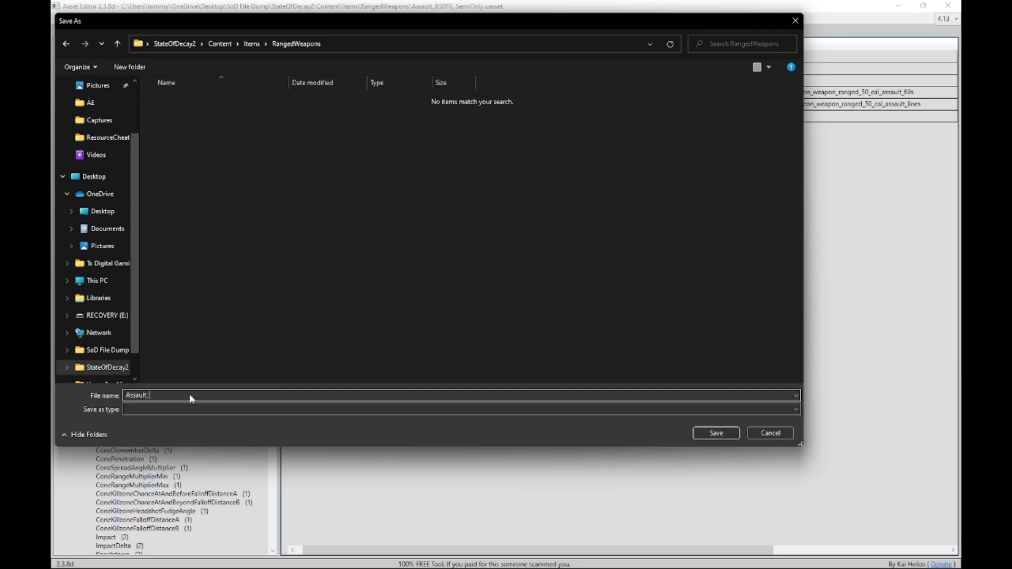
type("B%")
type("Semi")
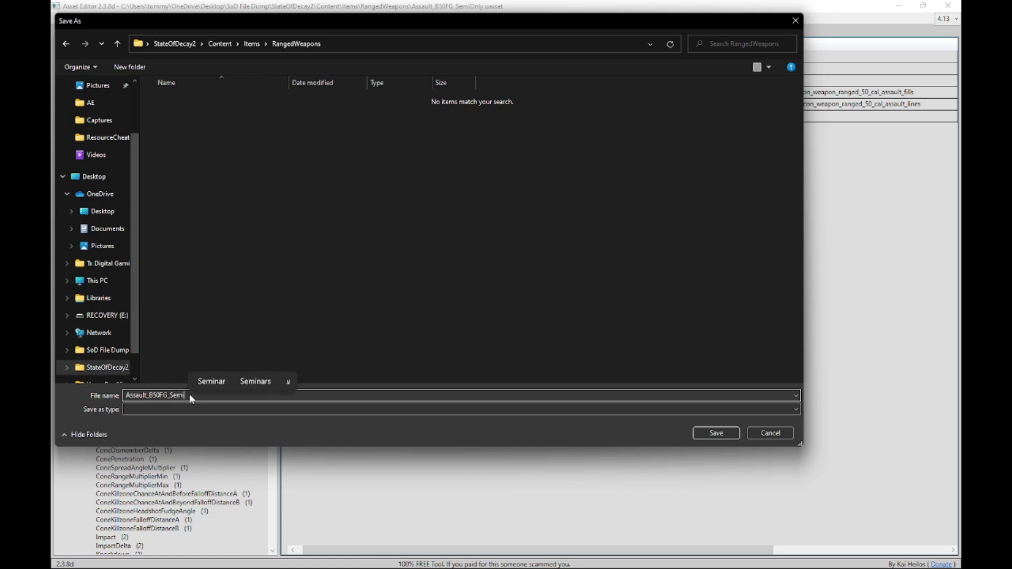
type("Only.u")
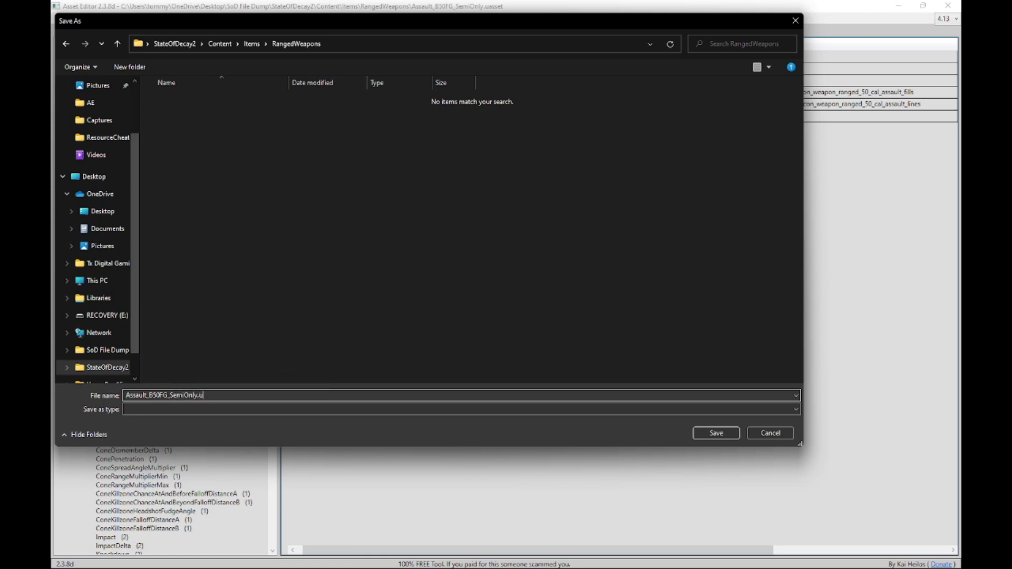
type("asset")
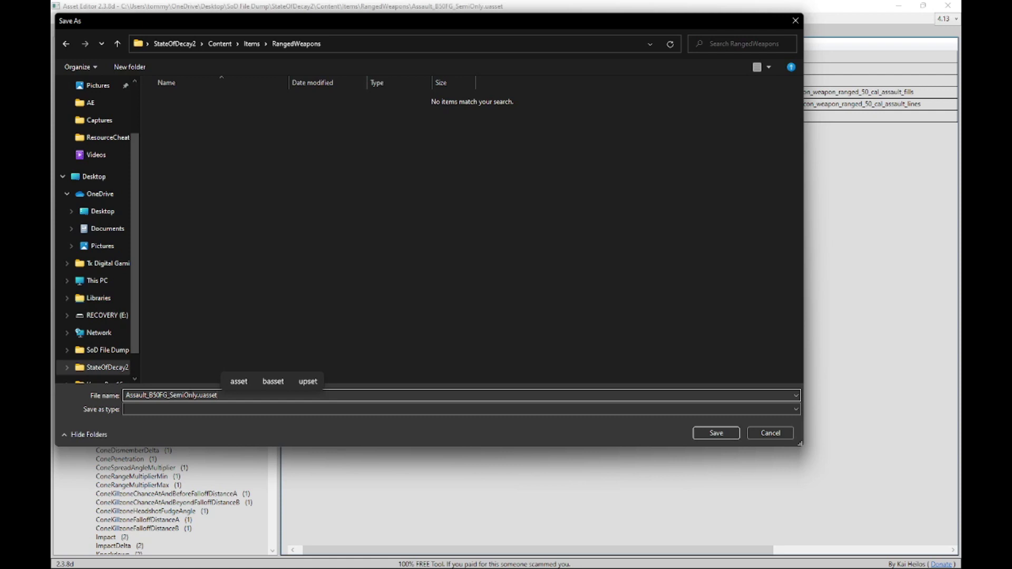
key("Return")
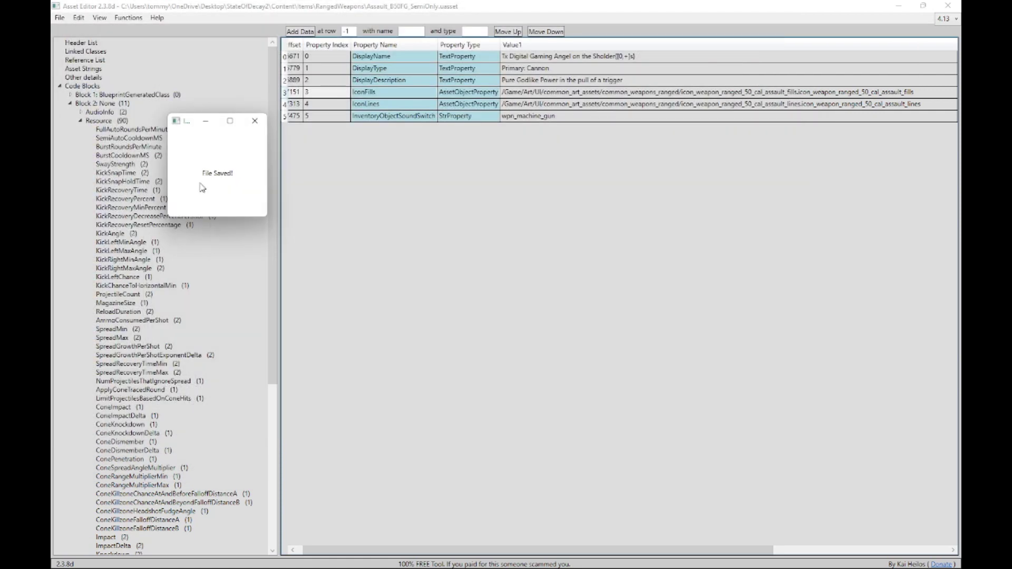
Dismiss the File Saved! message, close Asset Editor, and move the StateOfDecay2 desktop folder to the centre
left_click(254, 122)
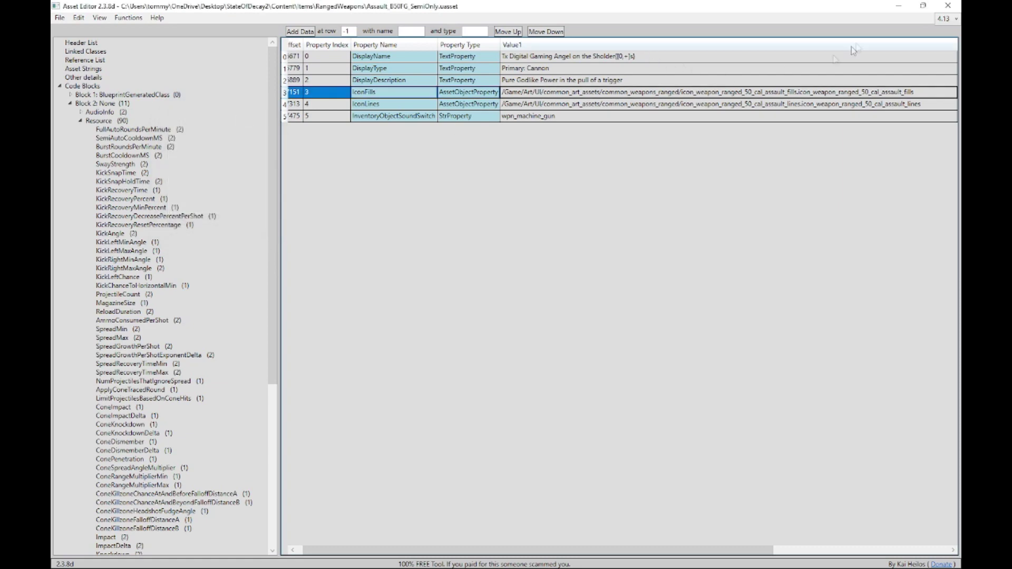
left_click(949, 7)
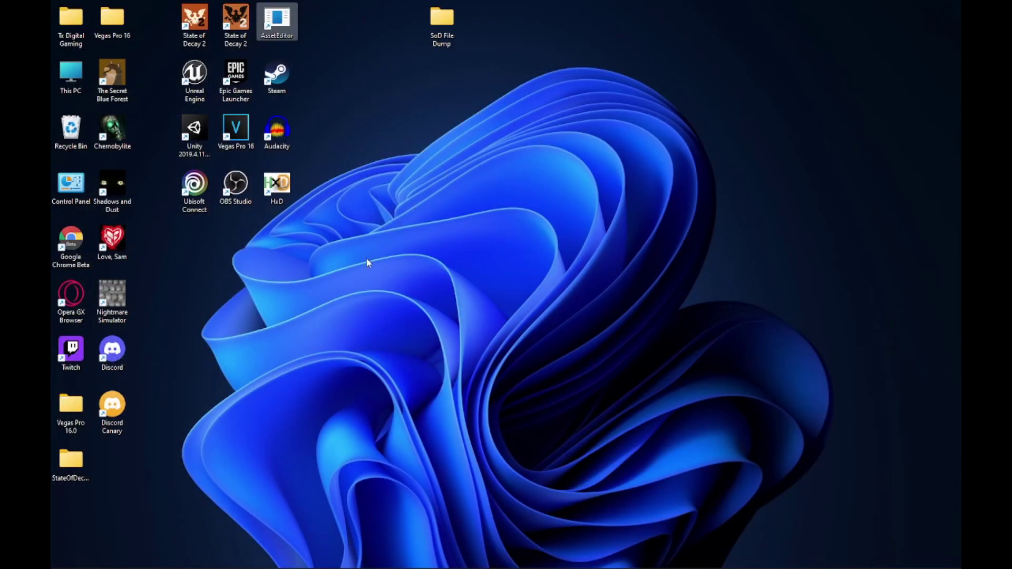
left_click(80, 469)
left_click_drag(80, 469, 522, 193)
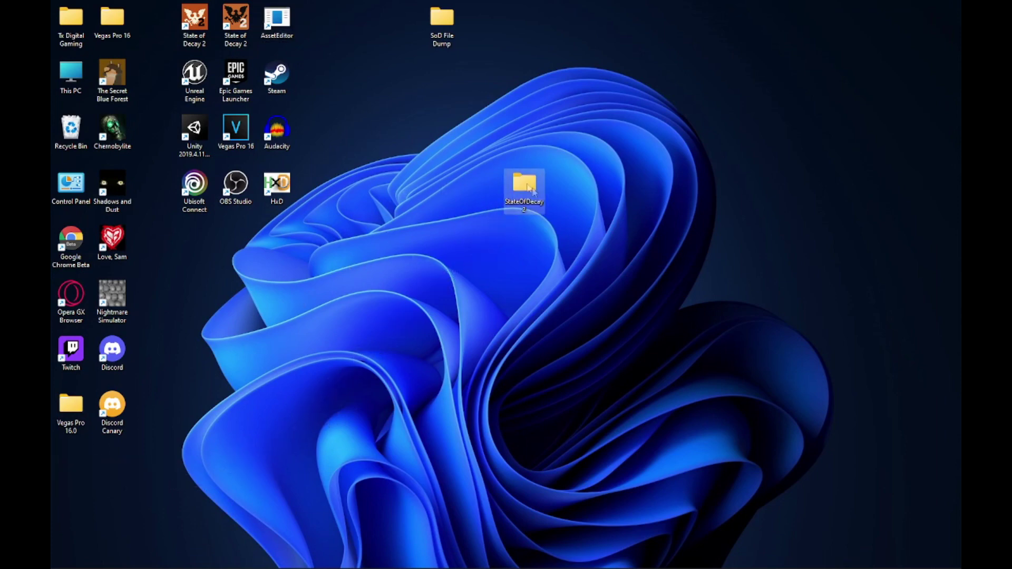
Open StateOfDecay2 > Content > Items > RangedWeapons to confirm the saved uasset is there
double_click(533, 201)
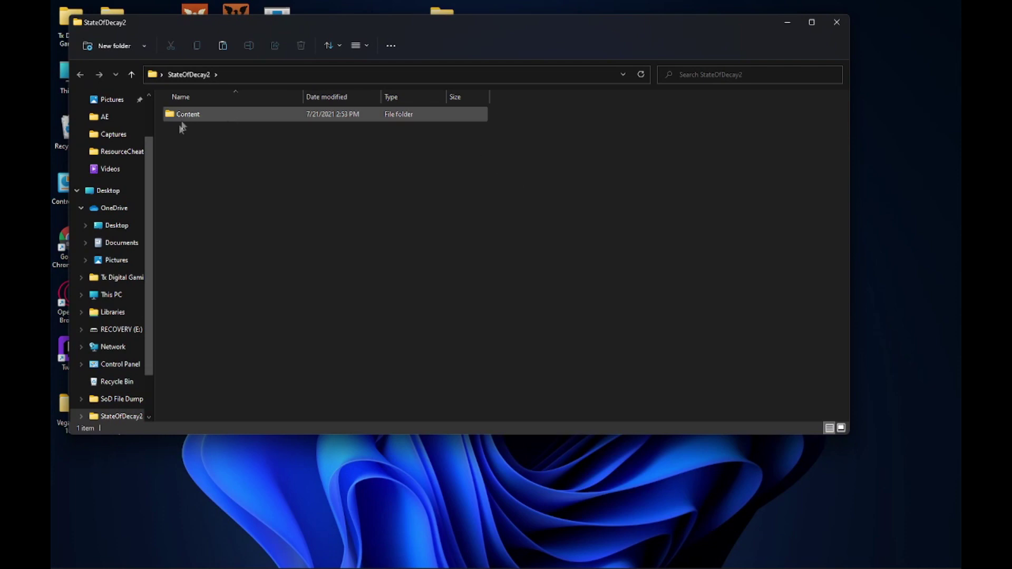
left_click_drag(332, 22, 346, 77)
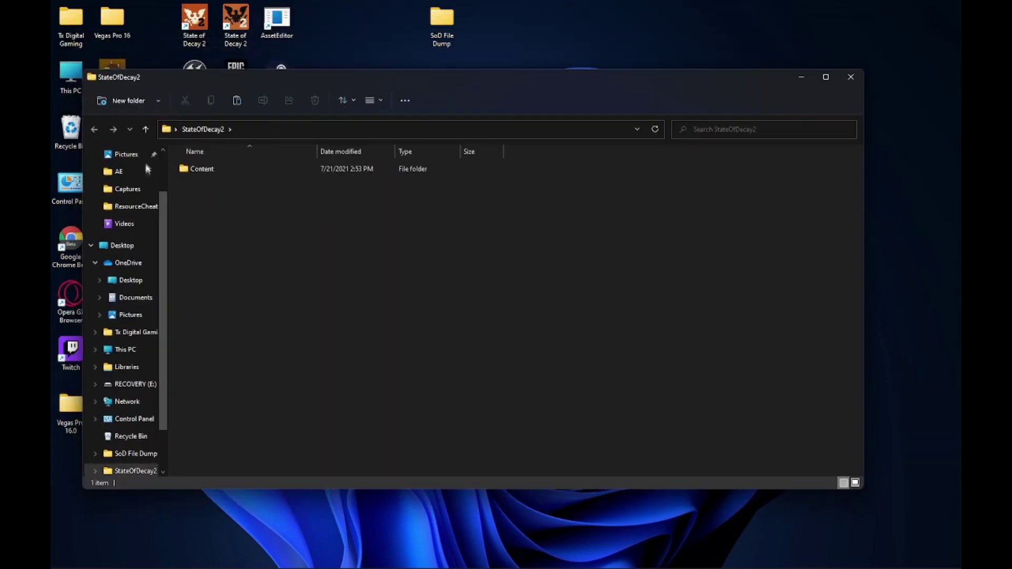
double_click(195, 172)
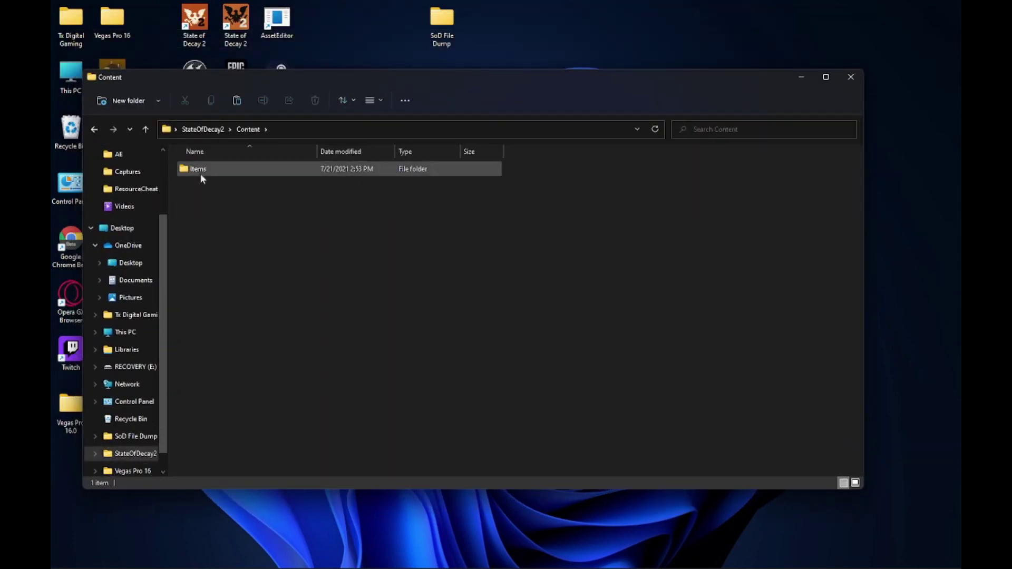
double_click(209, 169)
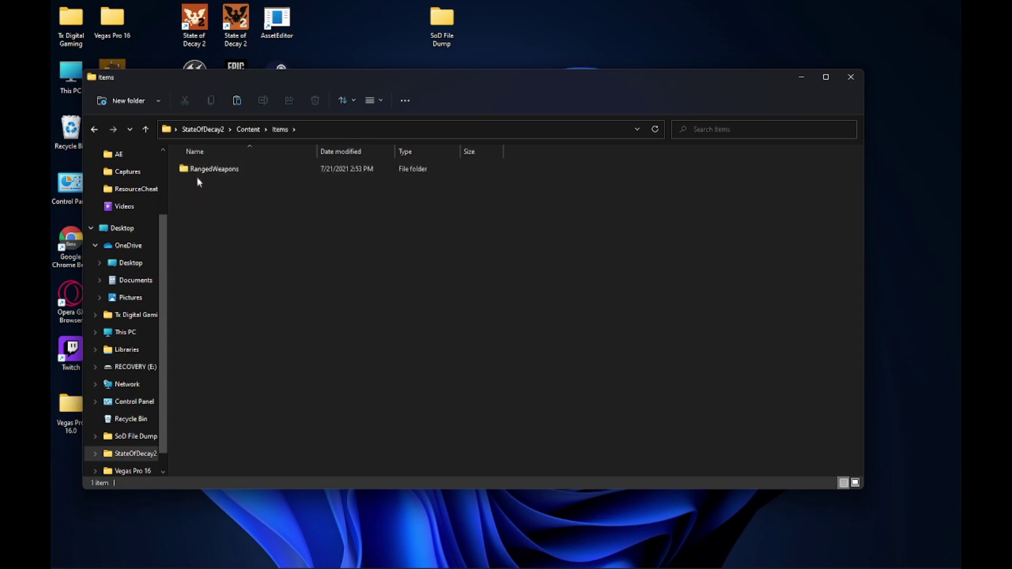
double_click(208, 170)
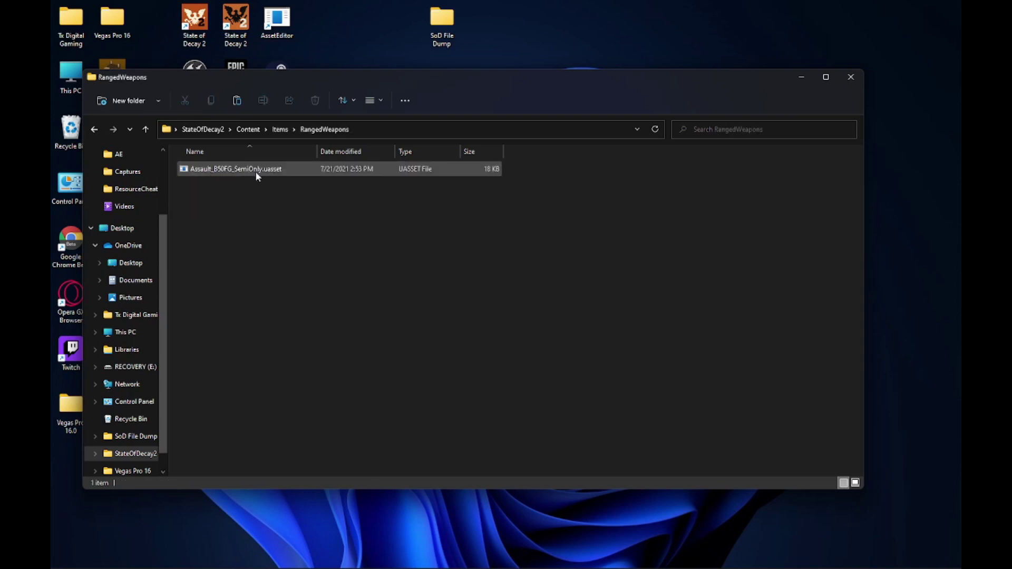
left_click_drag(295, 77, 288, 115)
double_click(284, 25)
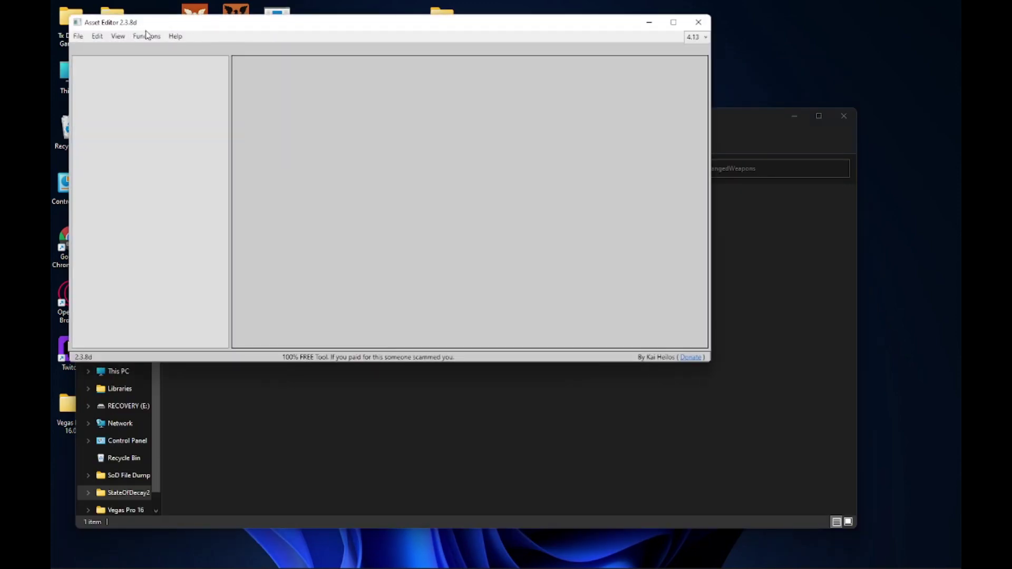
Use Functions > Package Folder on Desktop\StateOfDecay2 to build the pak file
left_click(151, 37)
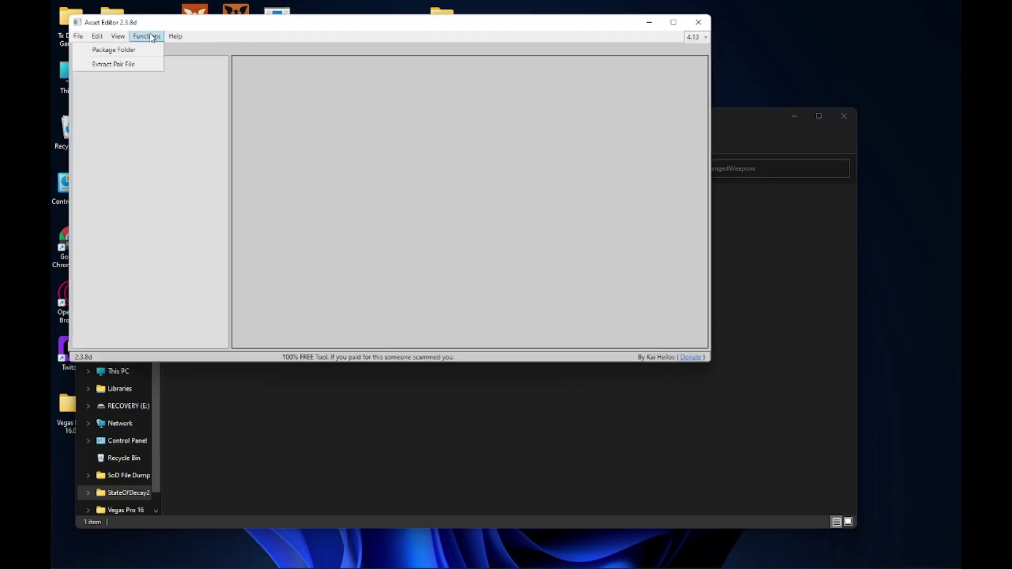
left_click(121, 50)
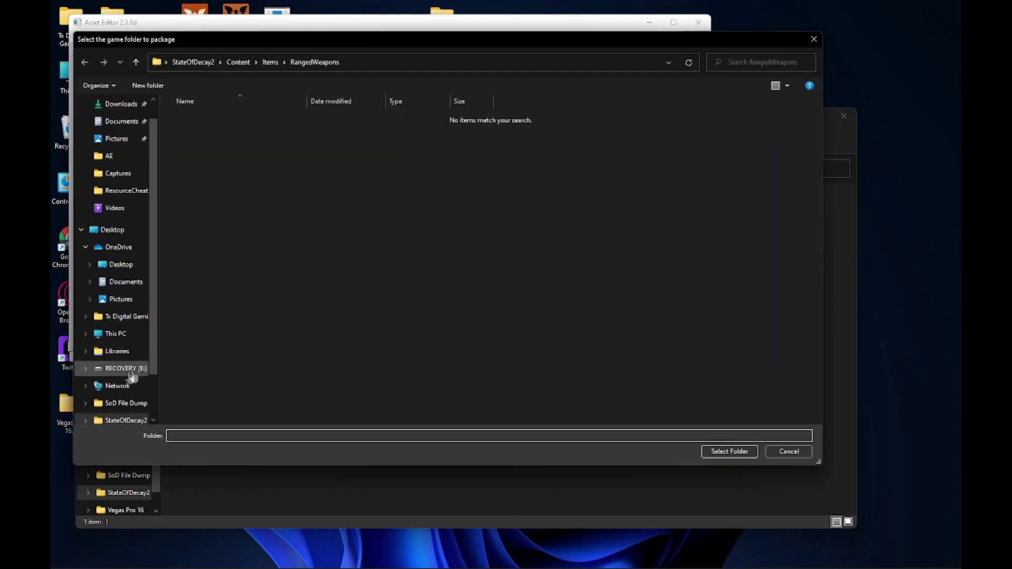
left_click(105, 230)
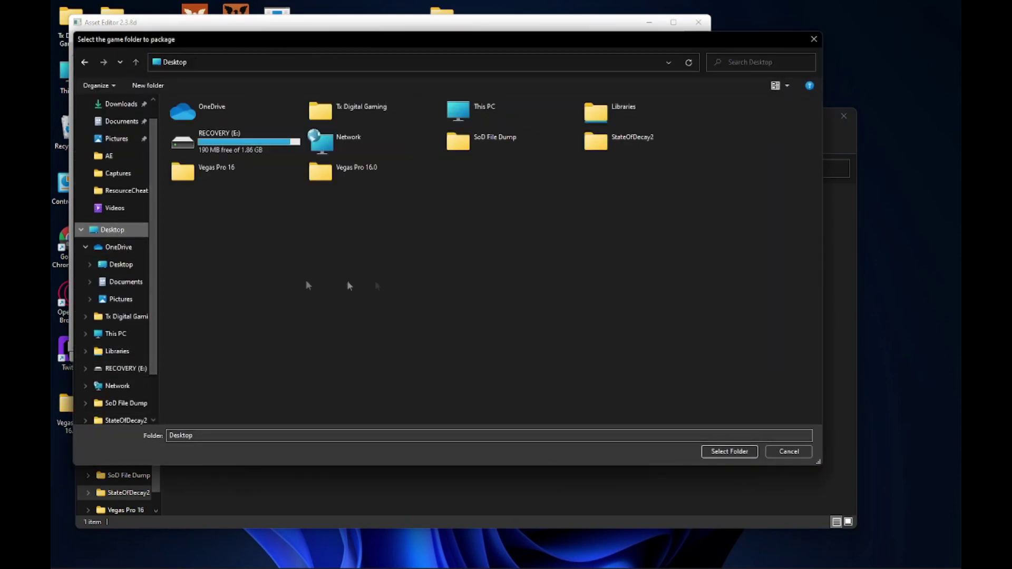
left_click(633, 150)
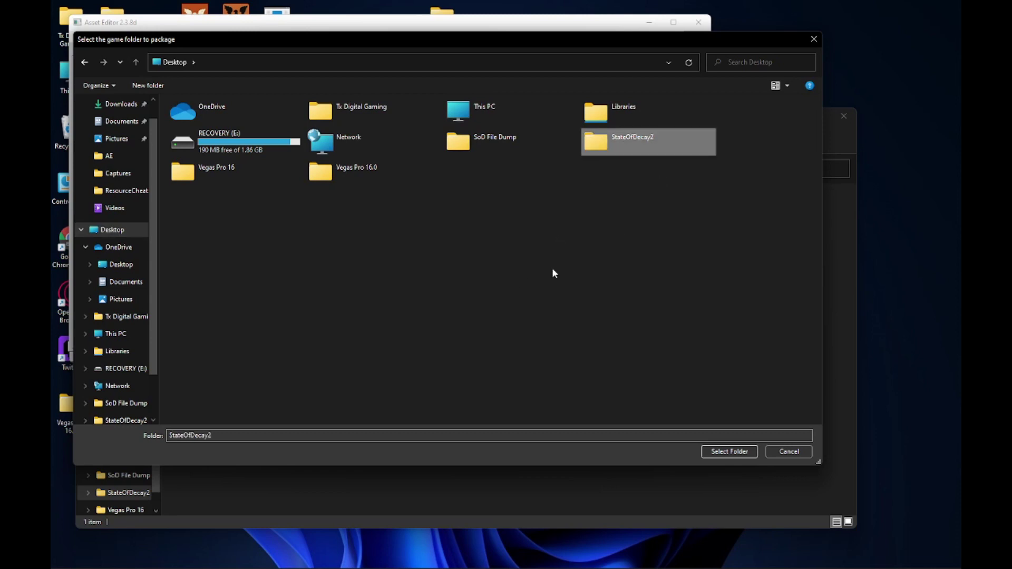
left_click(733, 451)
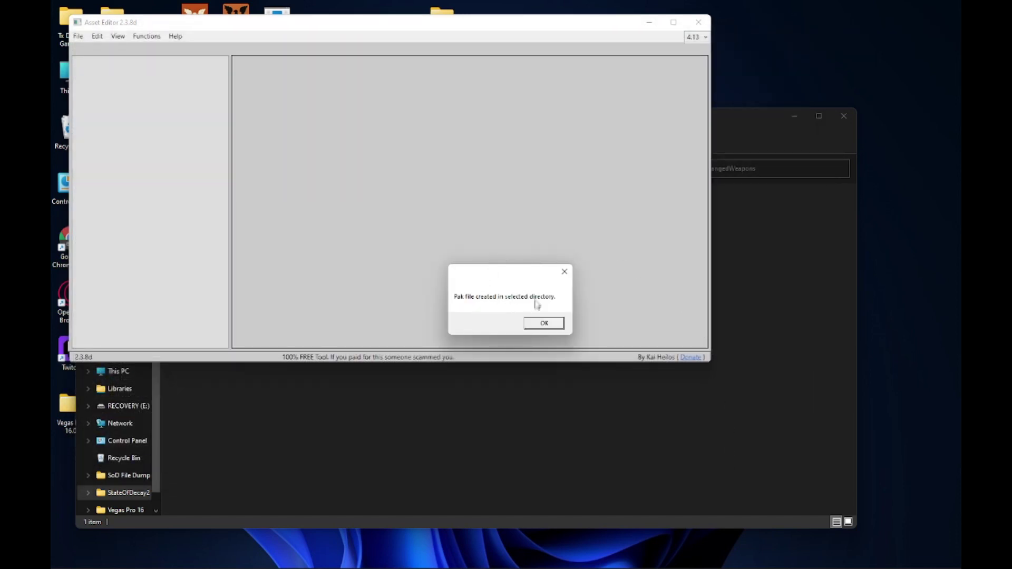
left_click(548, 326)
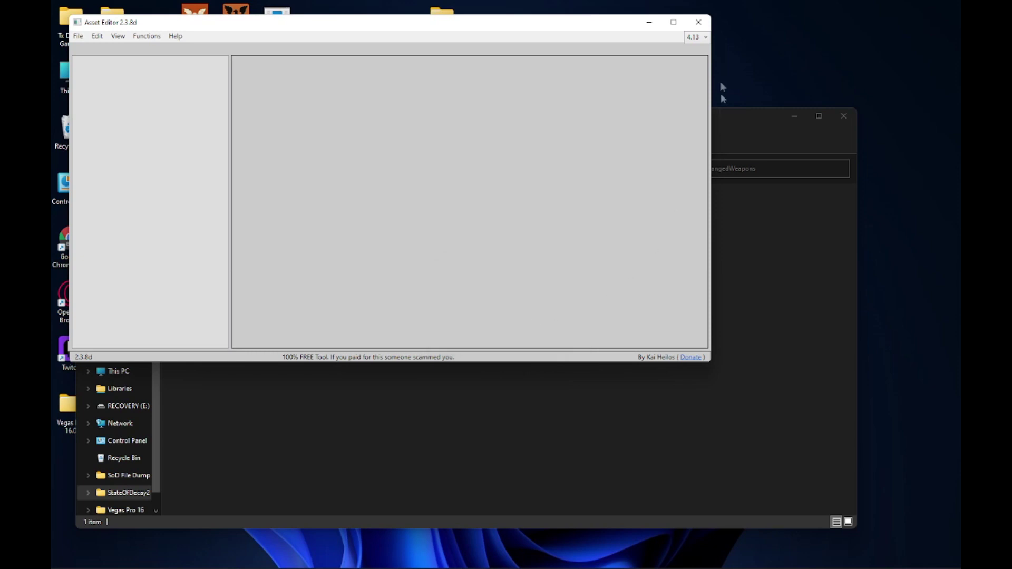
Close Asset Editor and the RangedWeapons window, then select the 500-ModName_P.pak file in StateOfDecay2
left_click(698, 22)
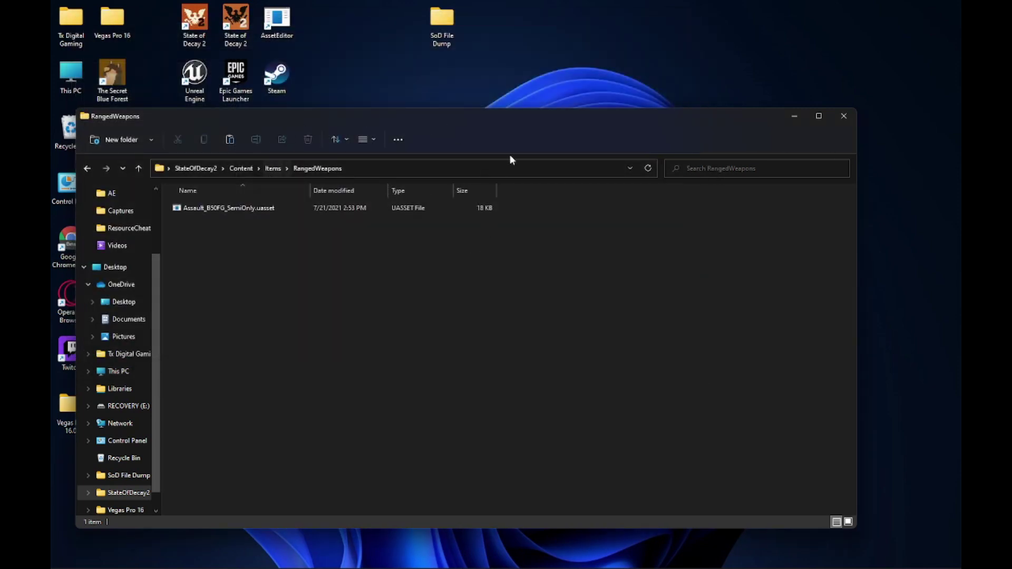
left_click(843, 116)
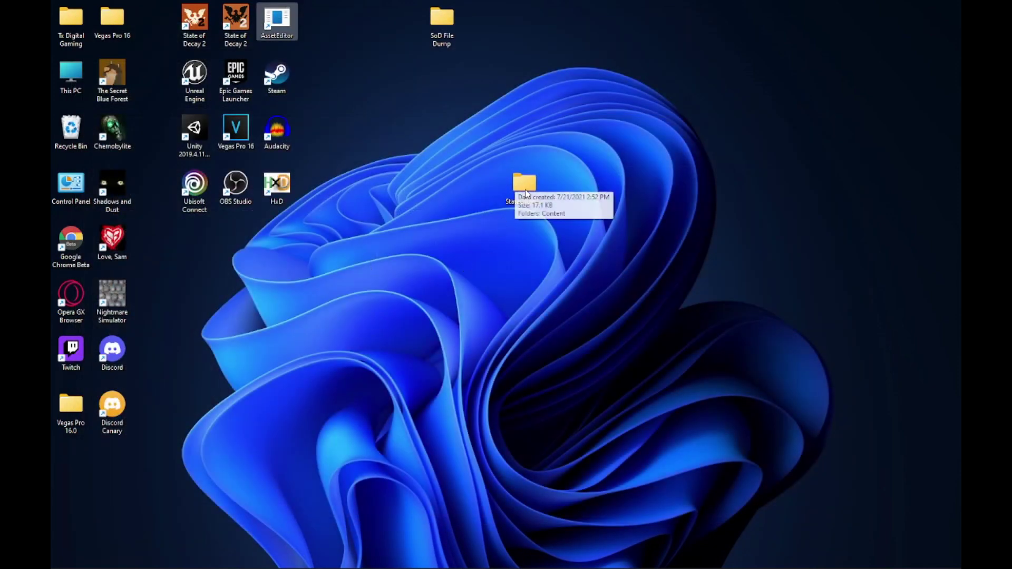
double_click(526, 185)
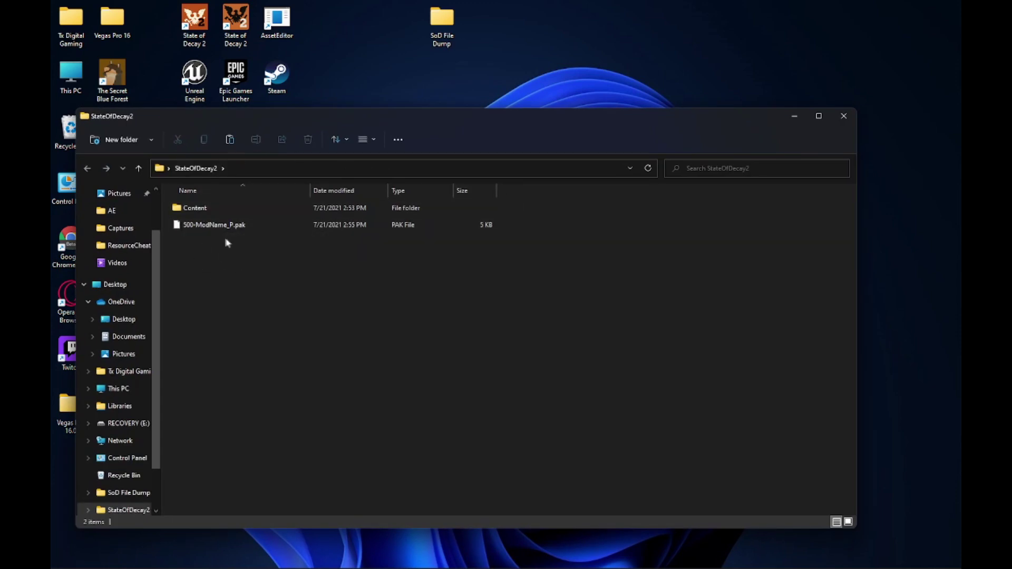
left_click(211, 226)
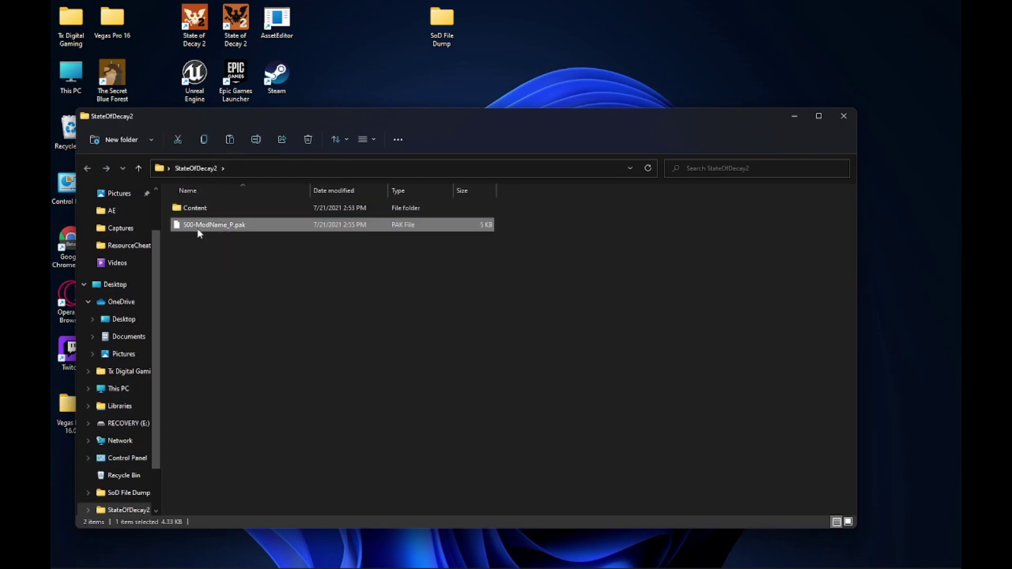
Rename the pak file from 500-ModName_P.pak to 000-B50Test_P.pak
left_click(198, 229)
left_click_drag(197, 222, 226, 227)
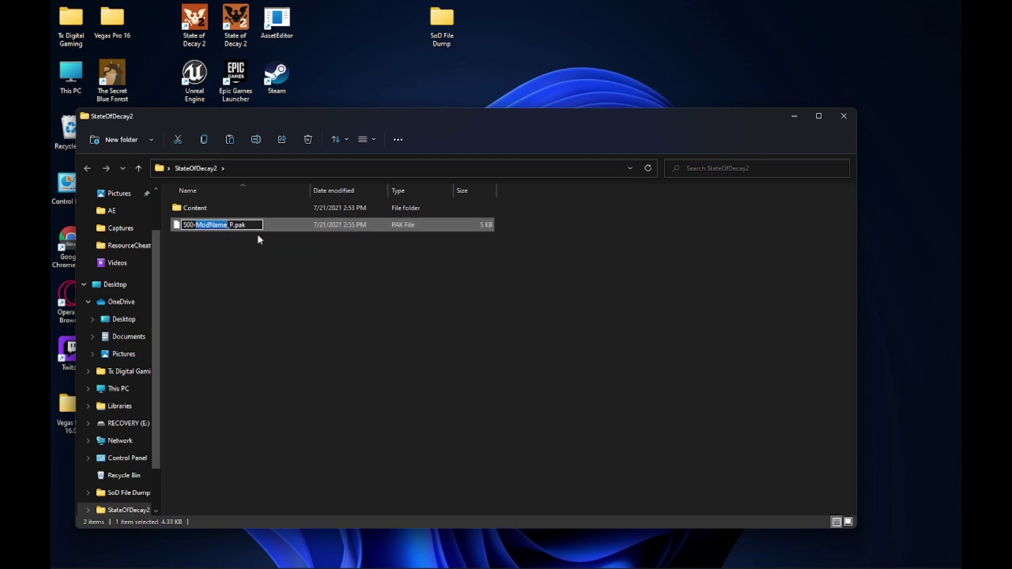
type("B")
type("50Test")
type("00")
type("0")
key("Return")
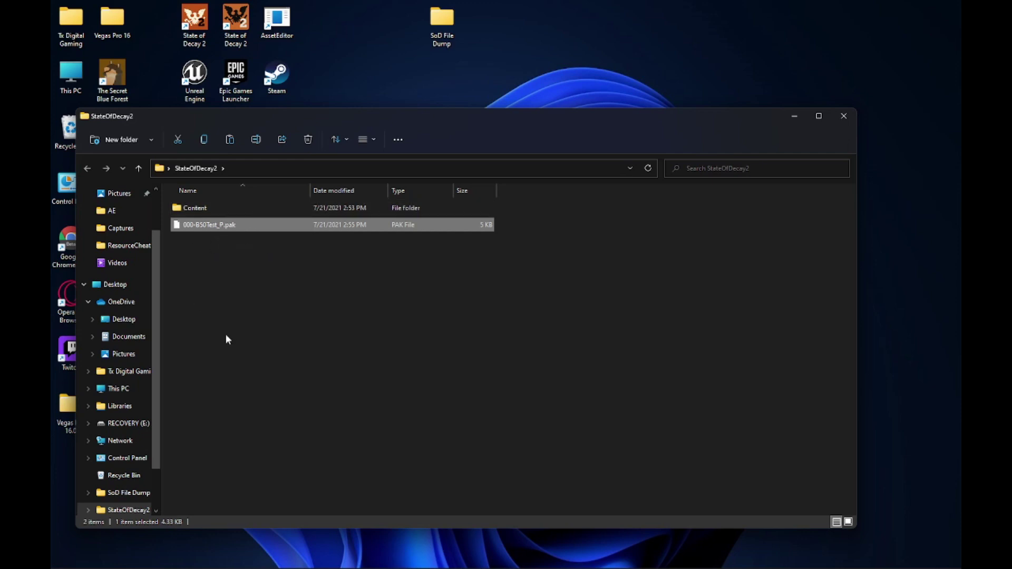
right_click(230, 228)
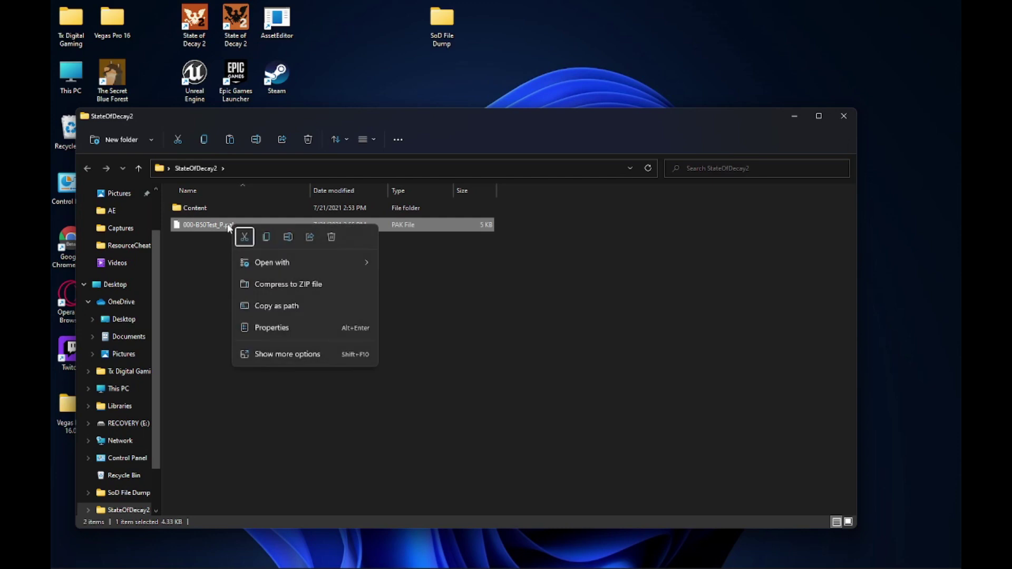
Copy 000-B50Test_P.pak and browse to the user's AppData\Local folder on C:
left_click(268, 238)
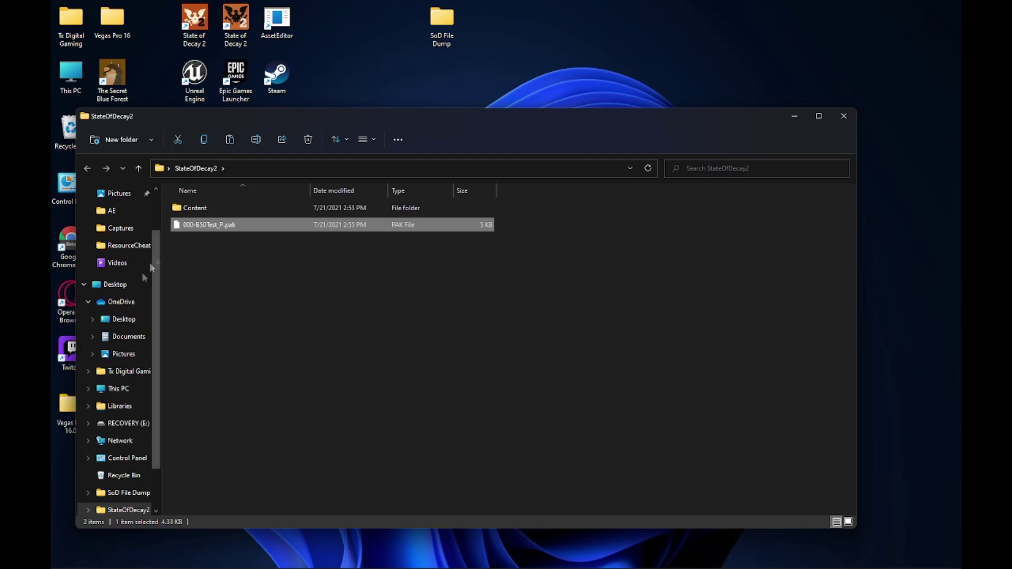
left_click(118, 388)
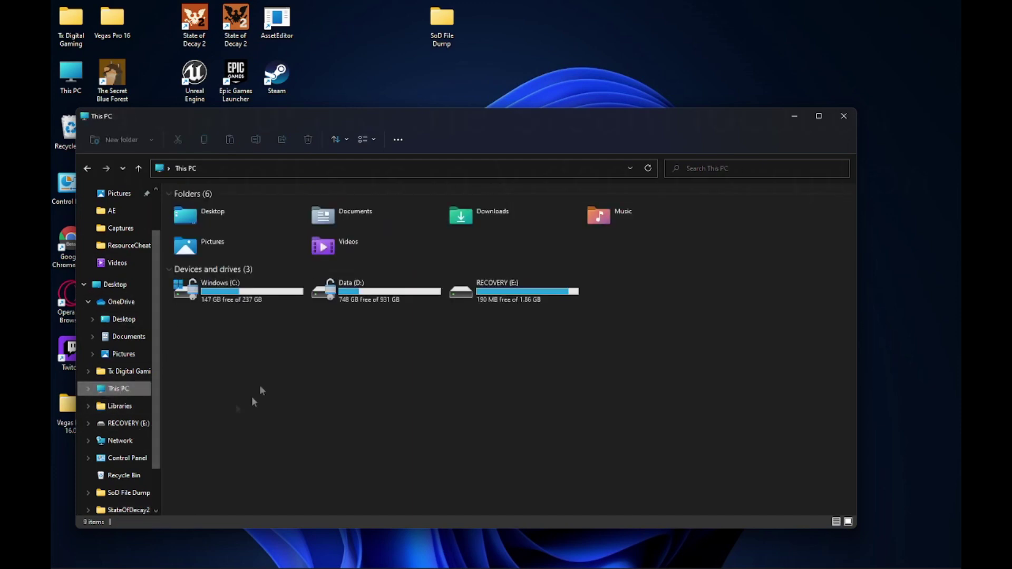
double_click(243, 290)
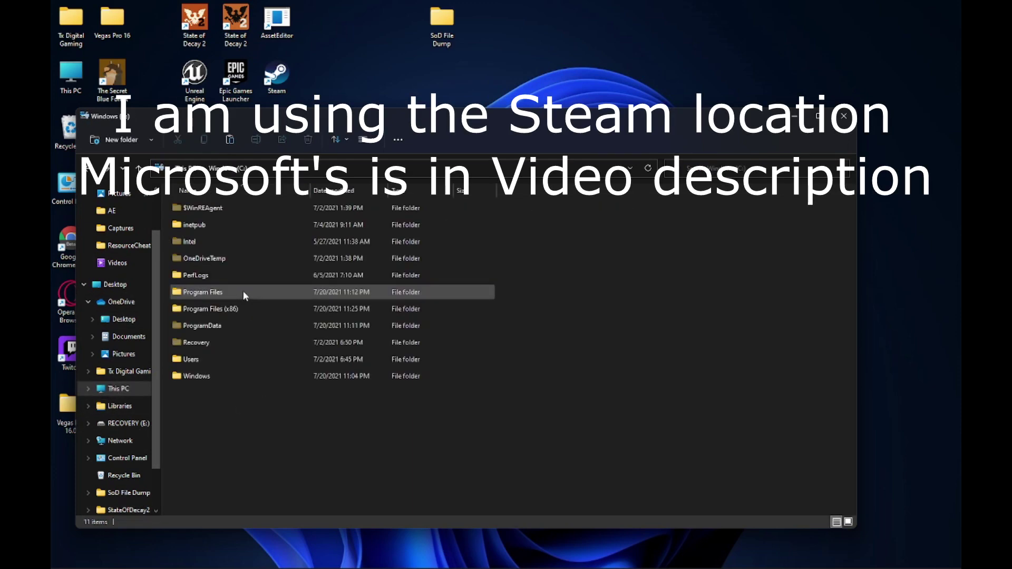
double_click(220, 364)
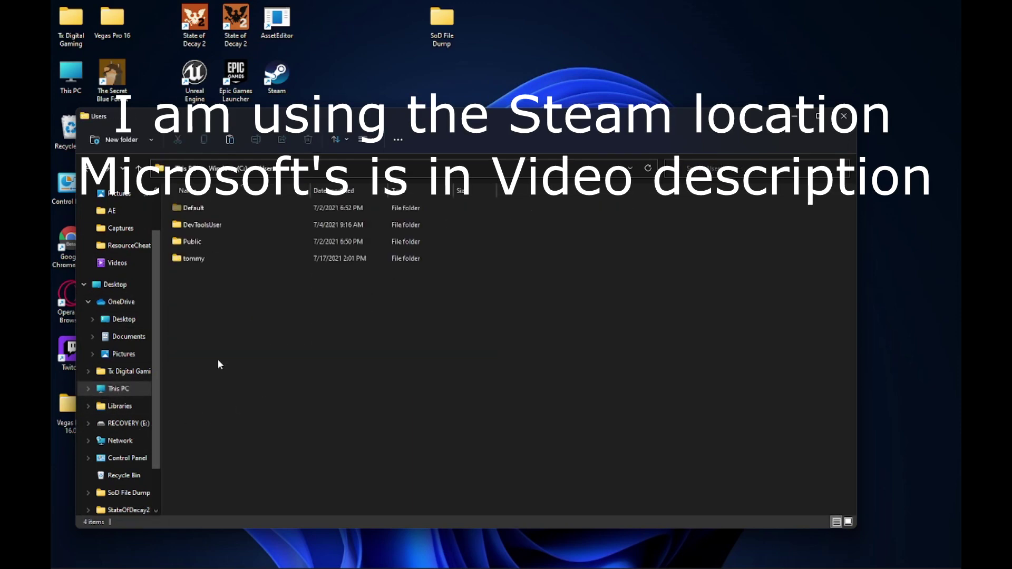
double_click(232, 259)
double_click(231, 258)
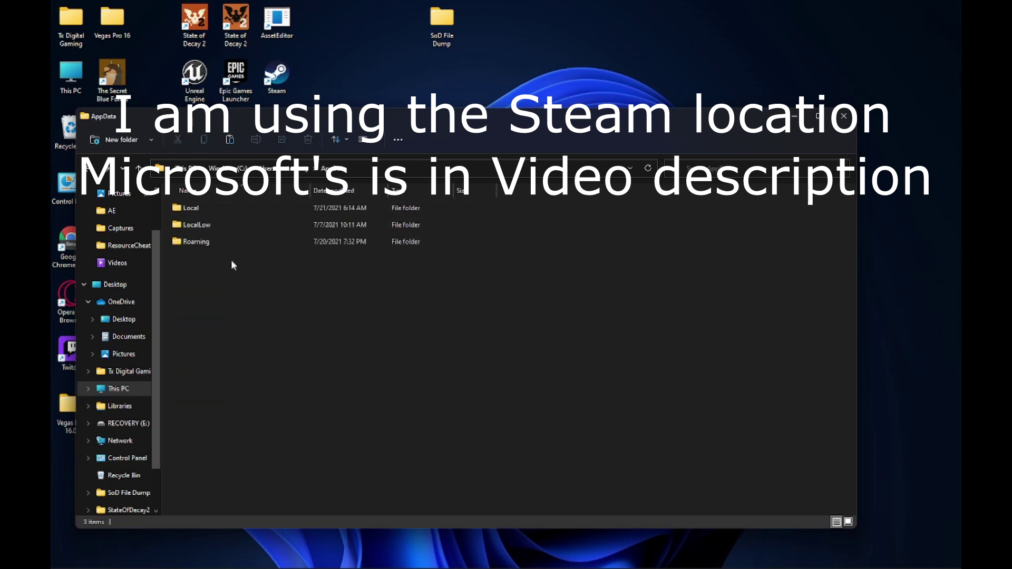
double_click(213, 210)
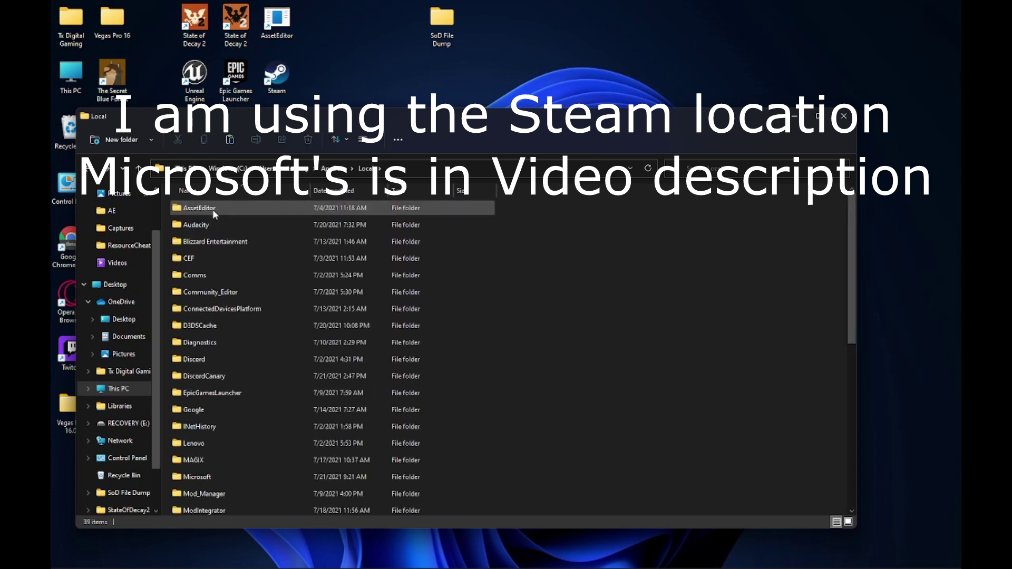
Paste the pak into StateOfDecay2\Saved\Paks and close the Explorer window
scroll(260, 396, "down", 6)
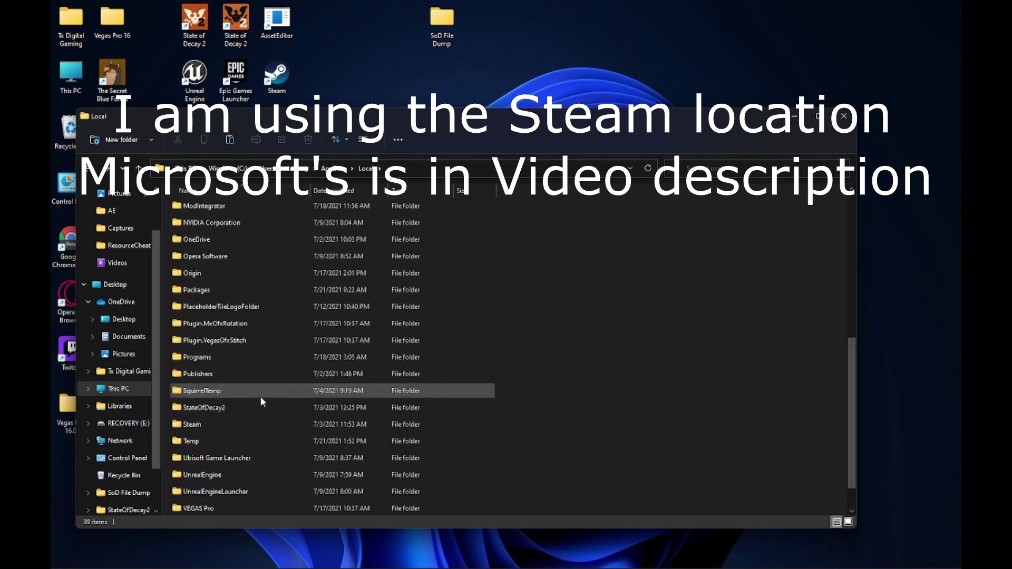
double_click(204, 407)
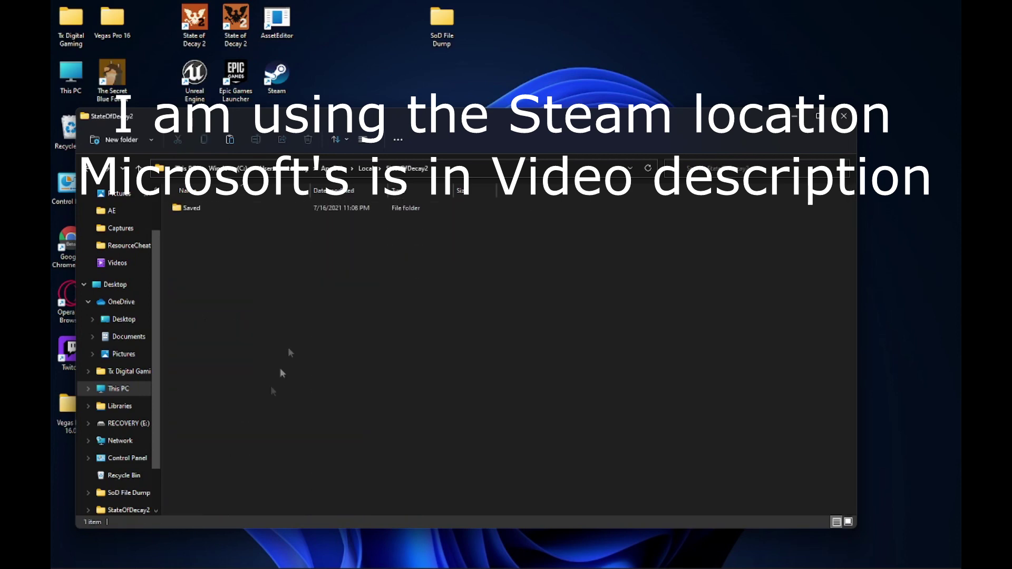
double_click(219, 208)
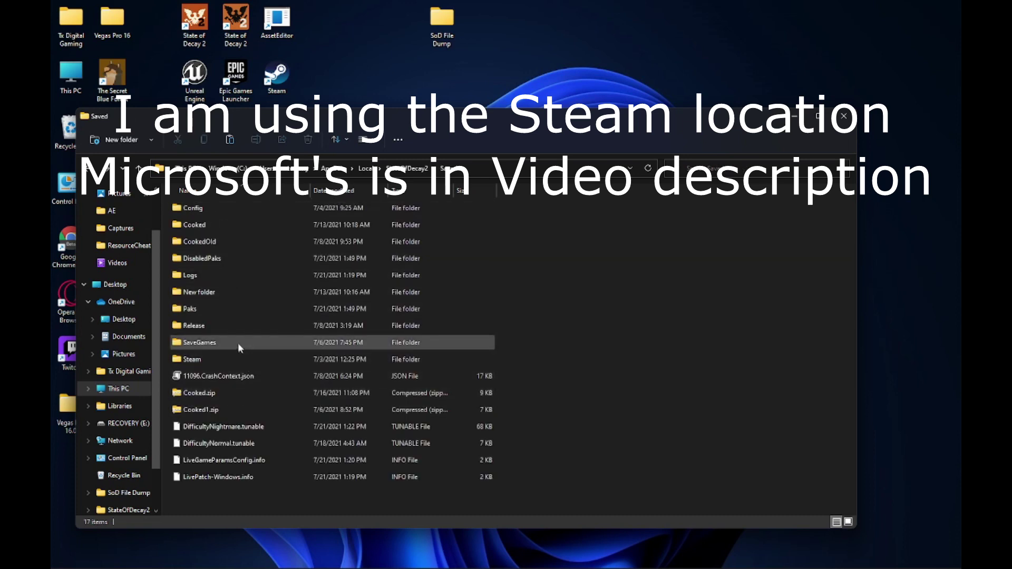
double_click(216, 312)
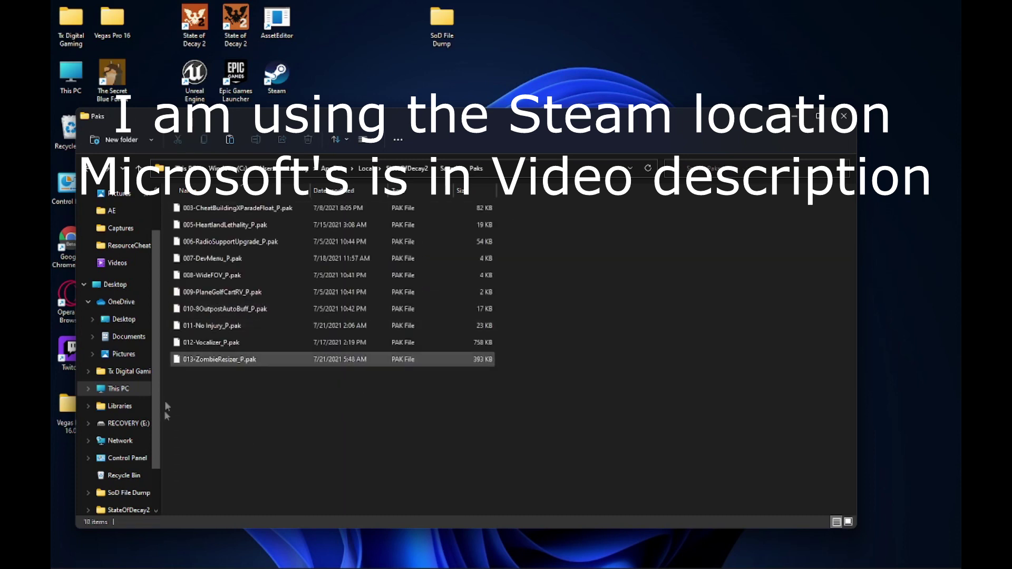
right_click(266, 465)
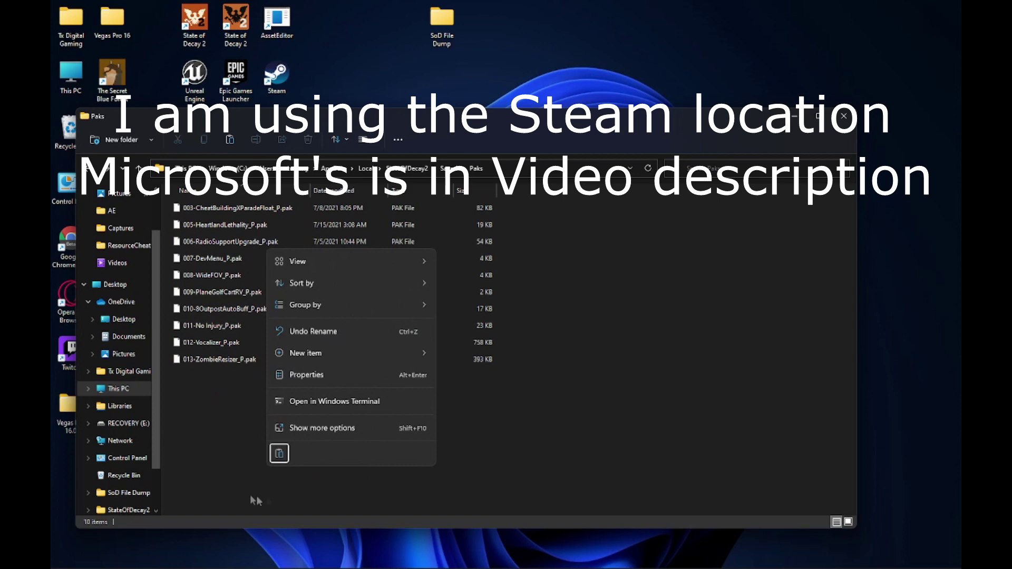
left_click(279, 454)
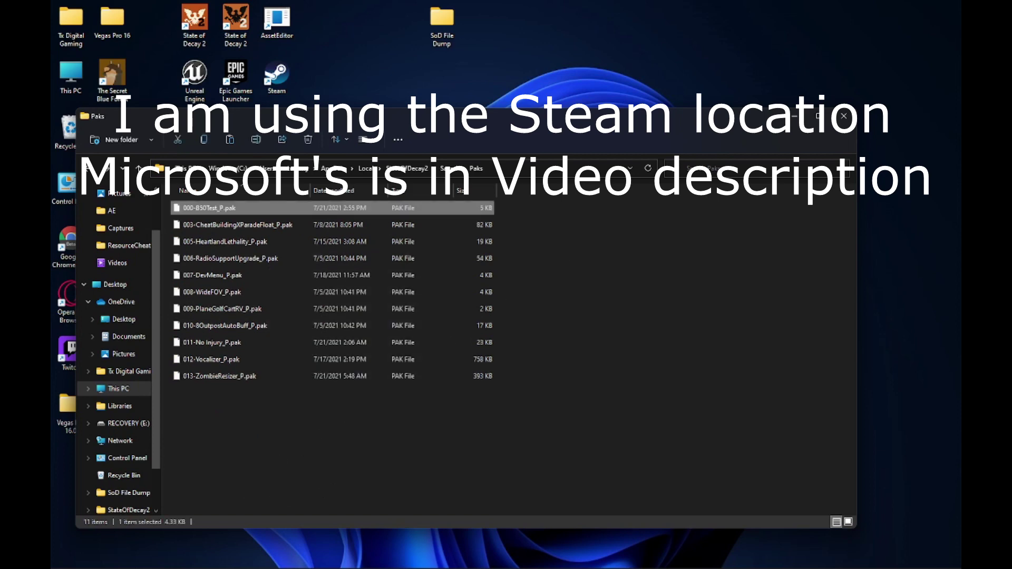
left_click(844, 119)
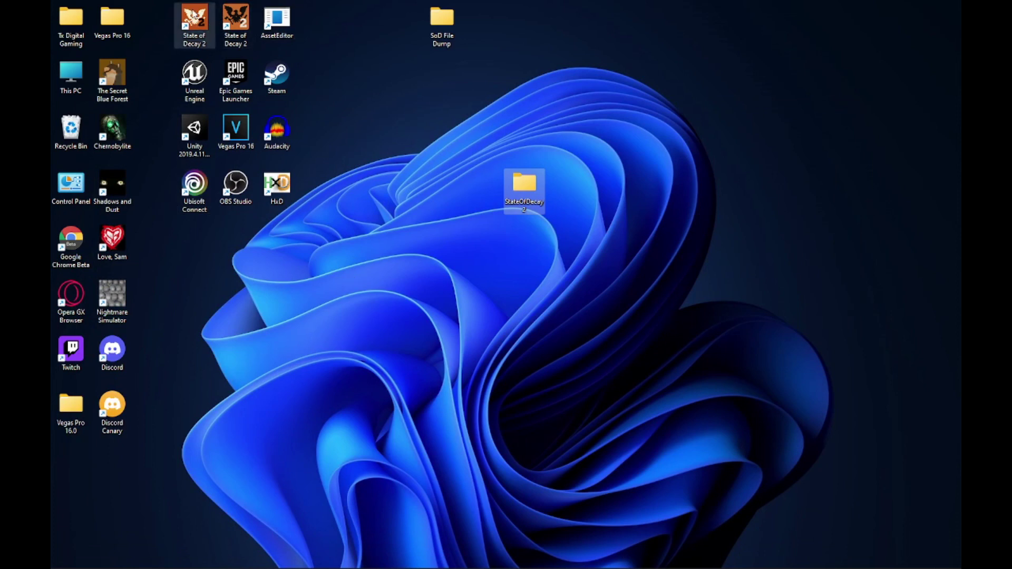
Start State of Decay 2 and load the saved campaign via CAMPAIGN > Continue Game
left_click(165, 117)
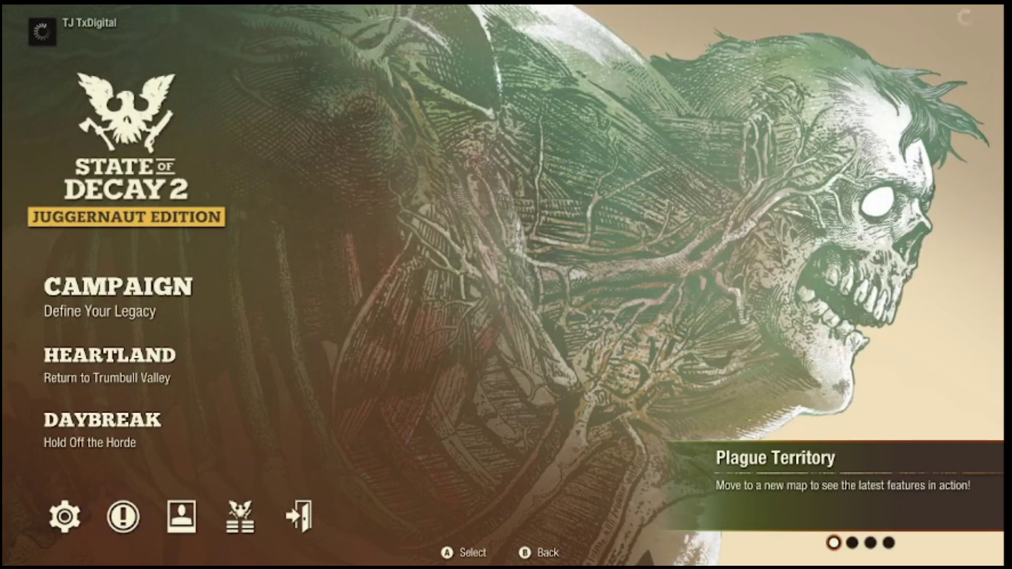
key("Return")
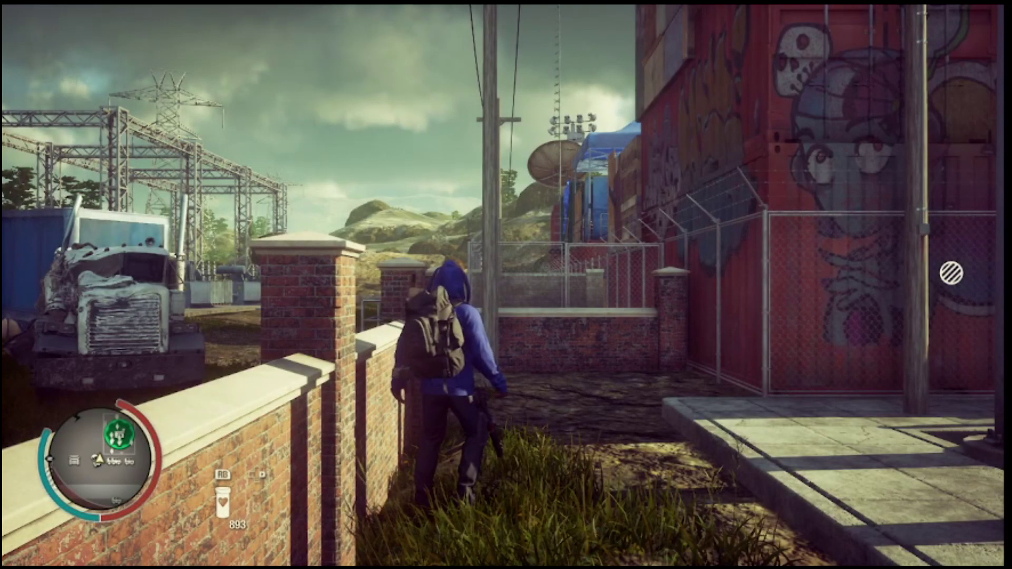
Take control of another survivor from the journal's Community lineup and resume play
key("m")
key("e")
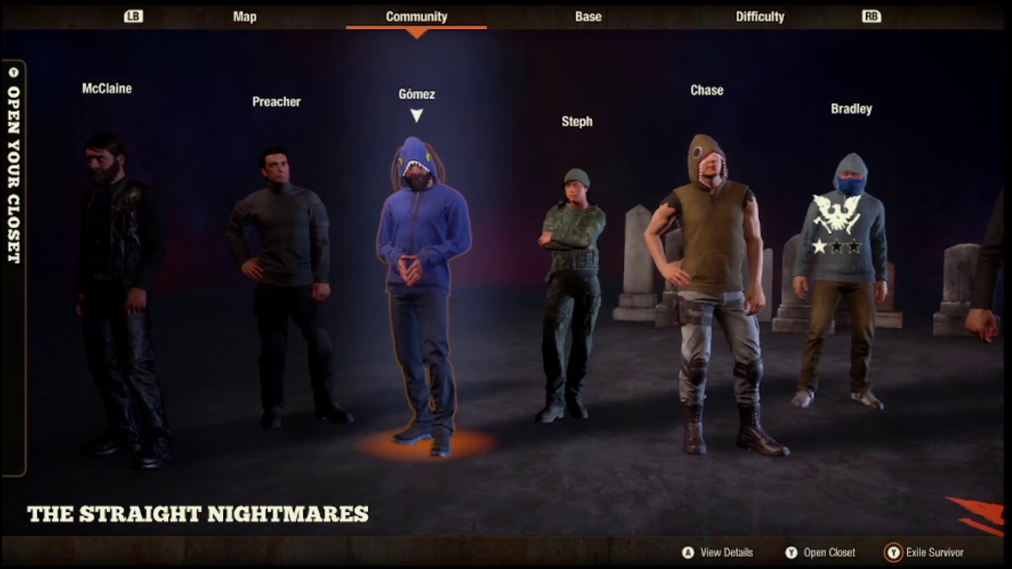
key("d")
key("d")
key("d")
key("d")
key("d")
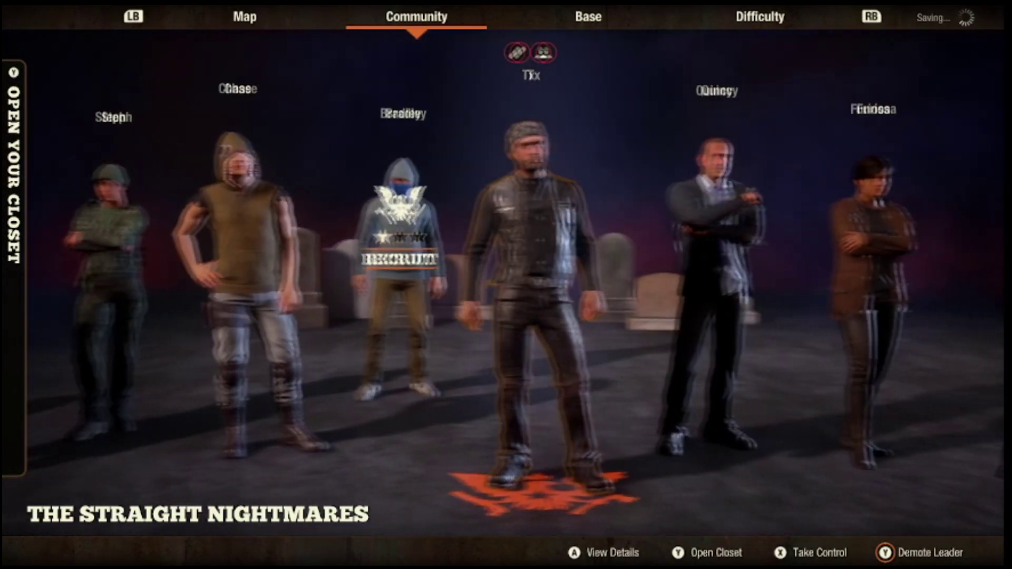
key("Escape")
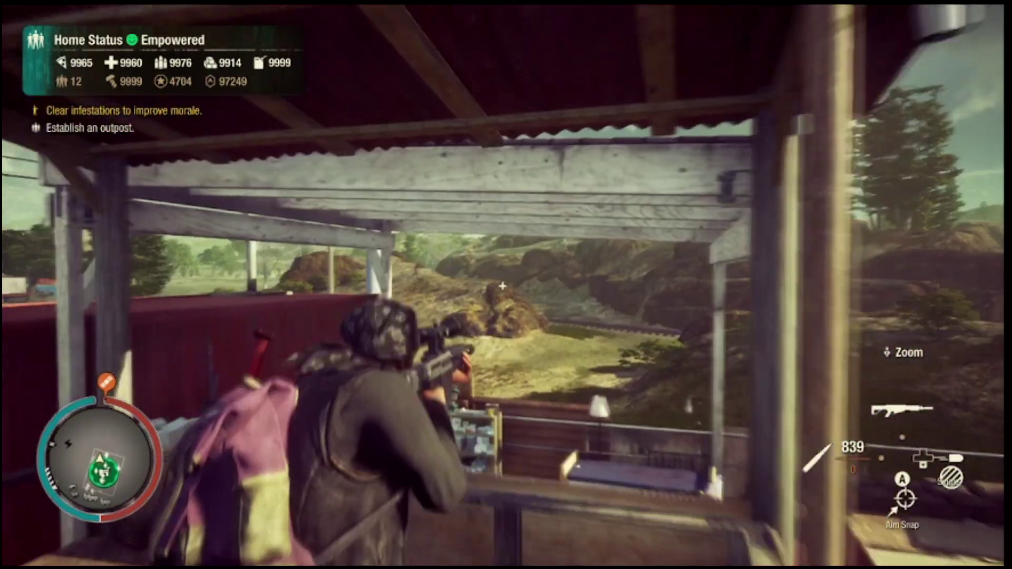
Fire three test shots from the scoped rifle at distant targets, then lower it
left_click(503, 286)
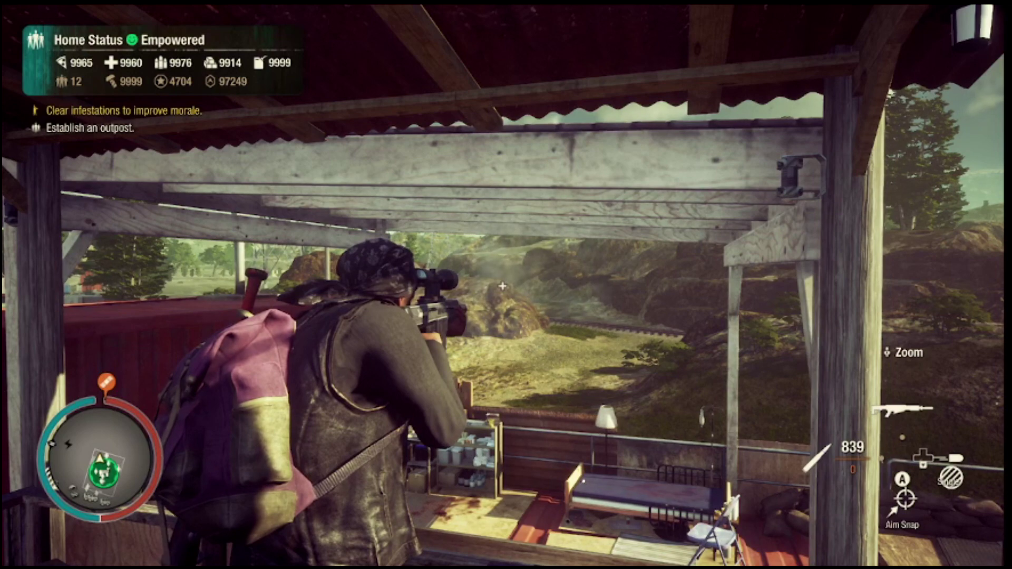
left_click(502, 286)
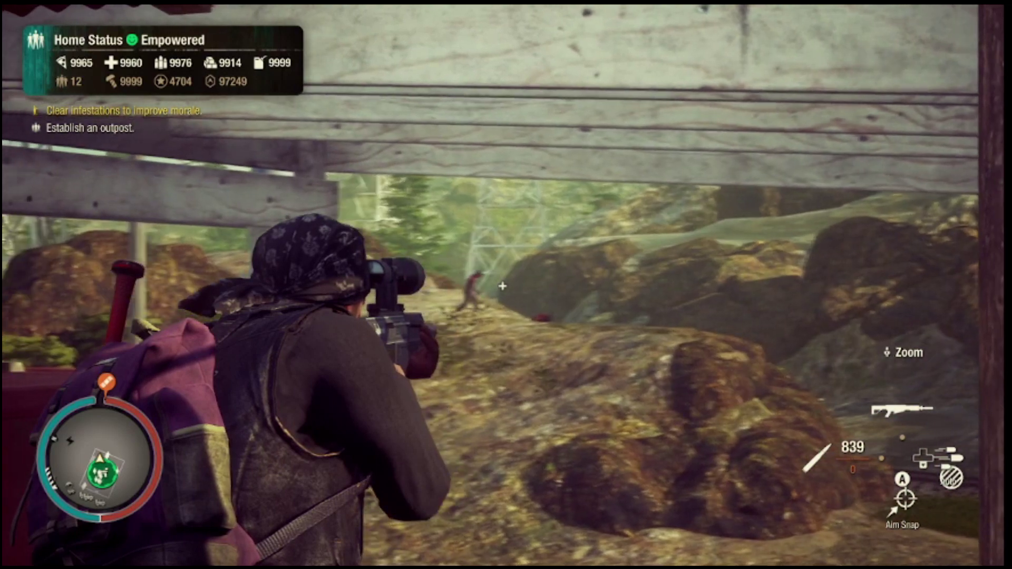
left_click(502, 286)
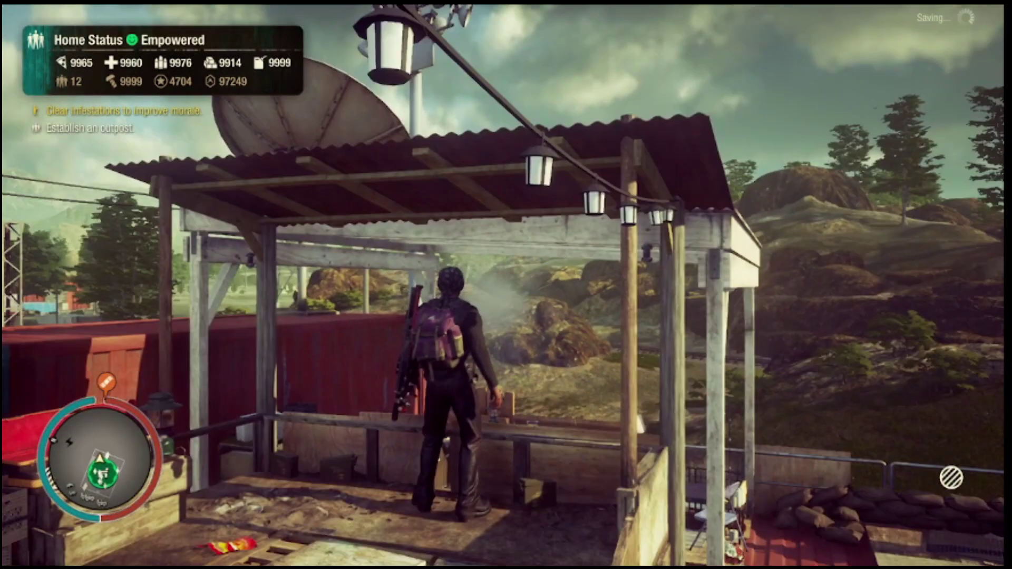
key("Tab")
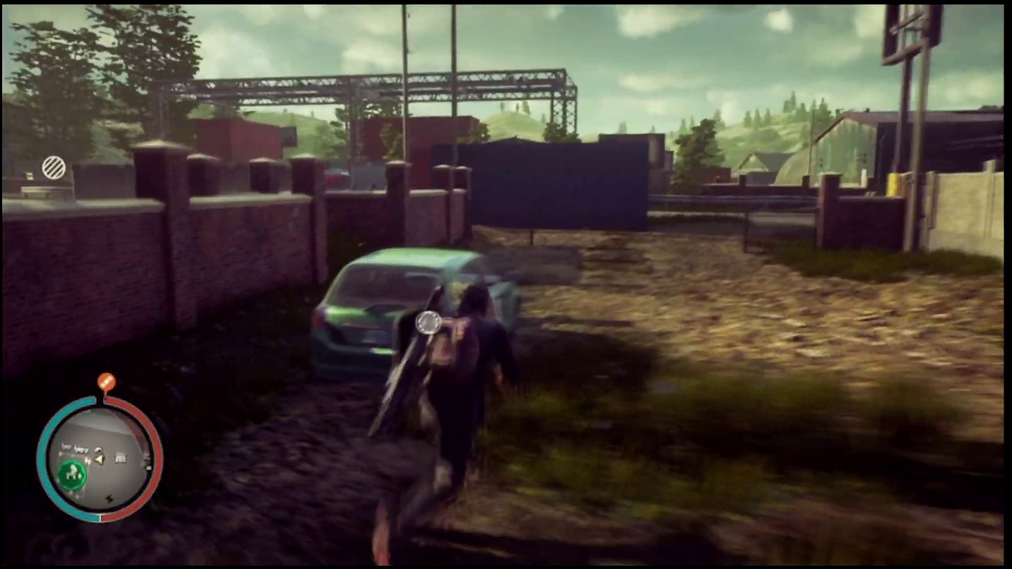
Sprint past the parked car and vault the brick wall into the lot with the truck, plane and ambulance
key("w")
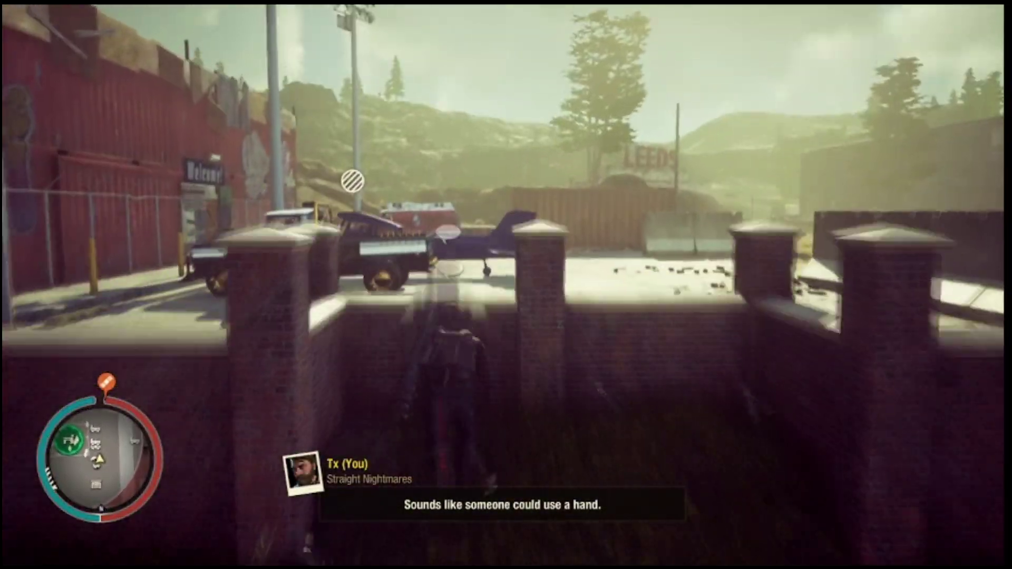
key("w")
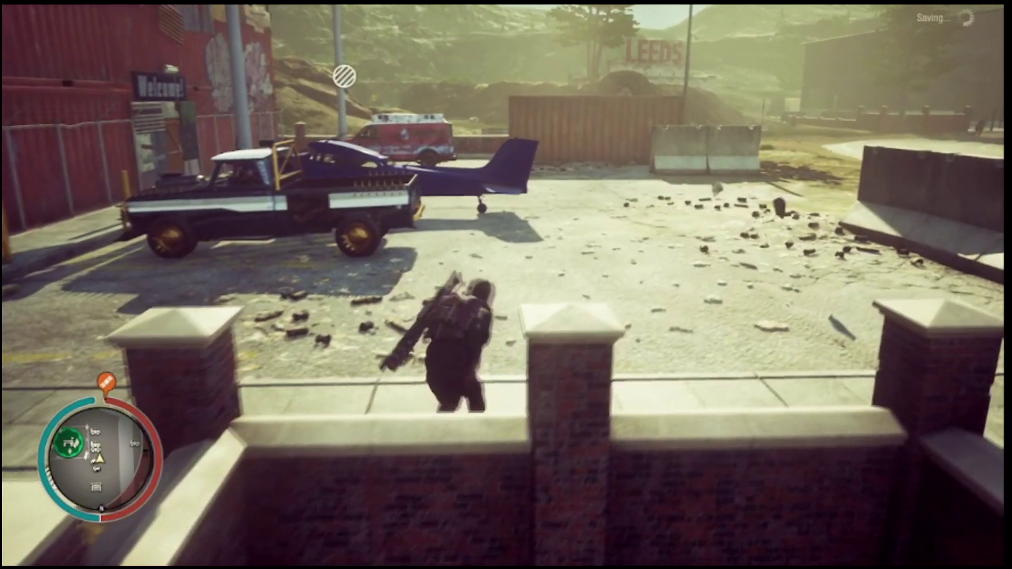